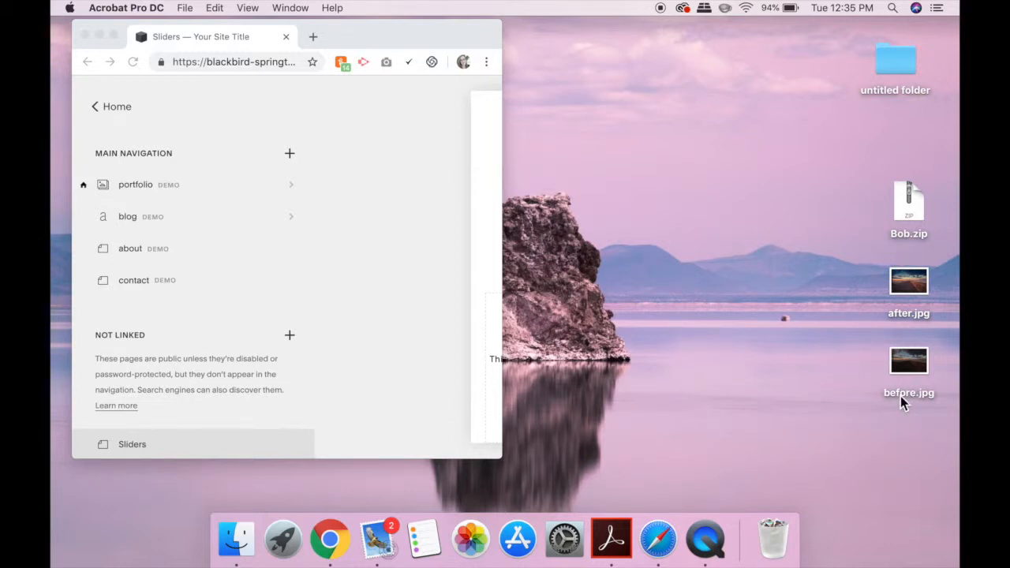
Open after.jpg in Preview and review its image dimensions in Adjust Size, keeping 1500 × 1000 pixels
double_click(910, 283)
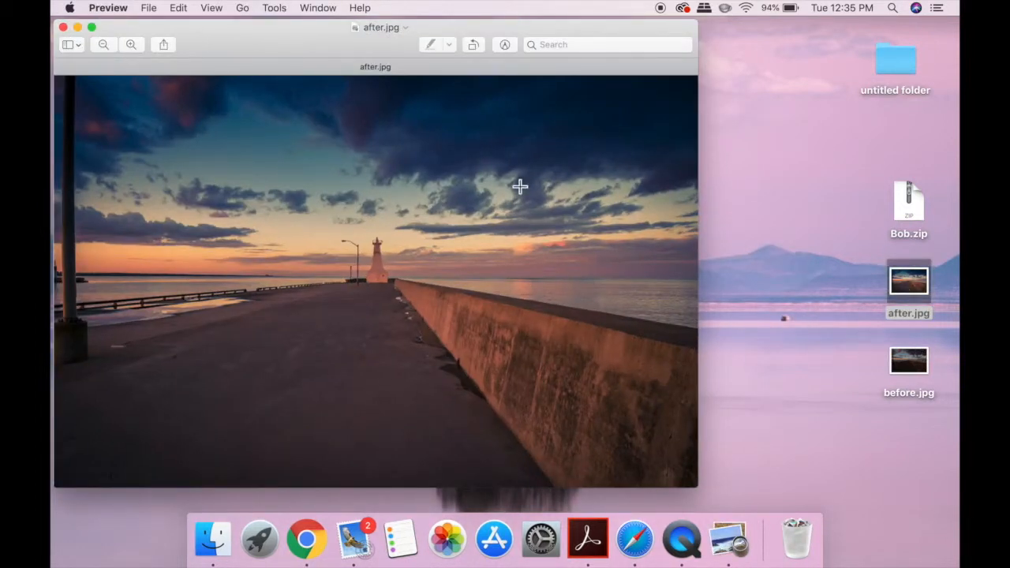
left_click(276, 8)
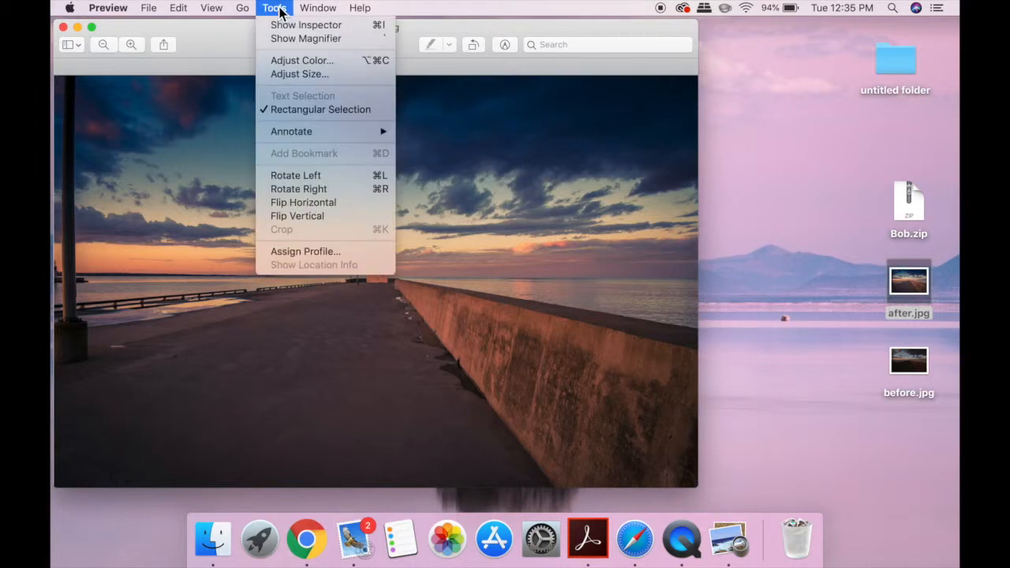
left_click(283, 72)
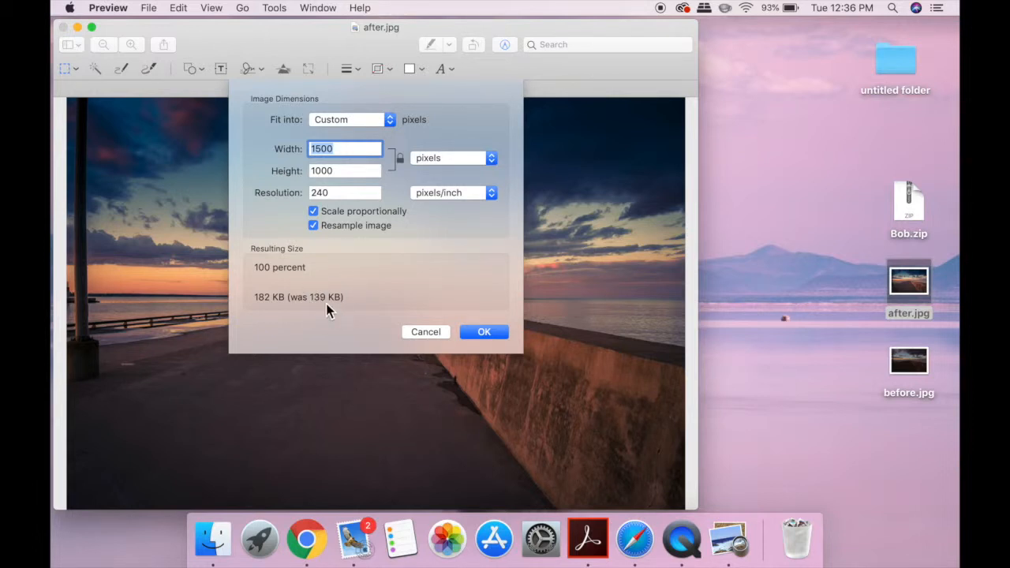
left_click(479, 333)
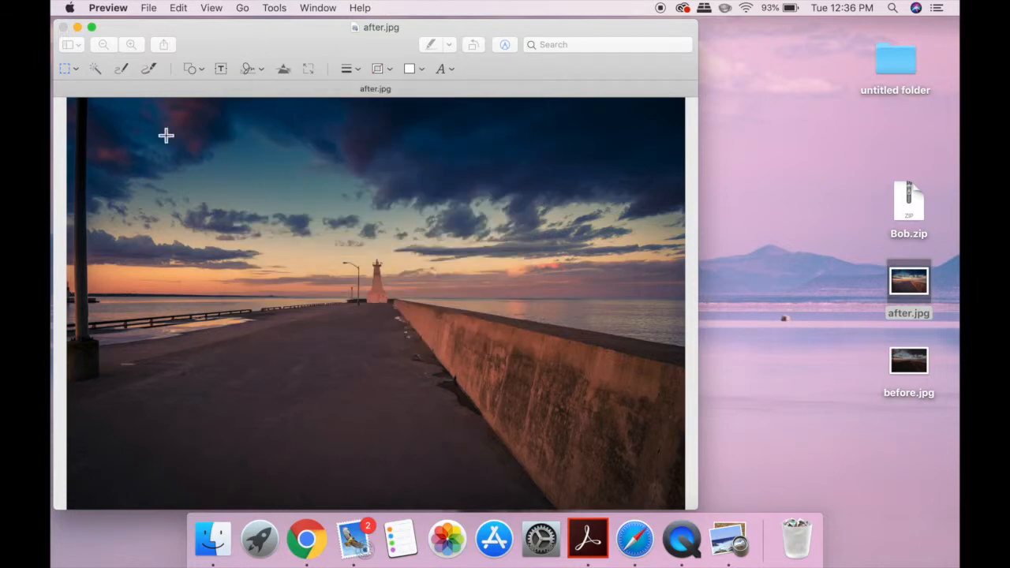
left_click(76, 27)
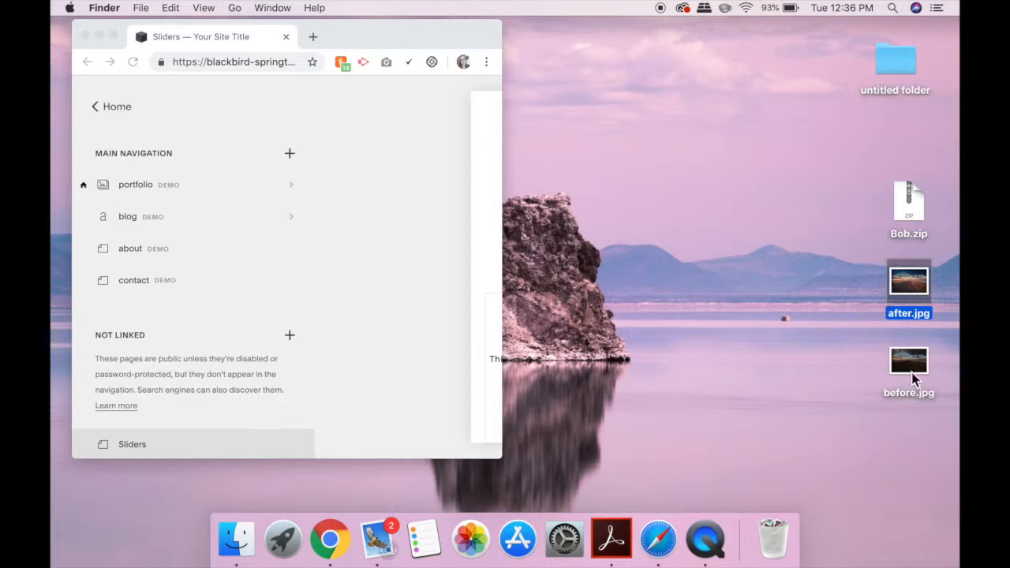
Unzip Bob.zip on the Desktop and open the extracted Bob folder
double_click(909, 197)
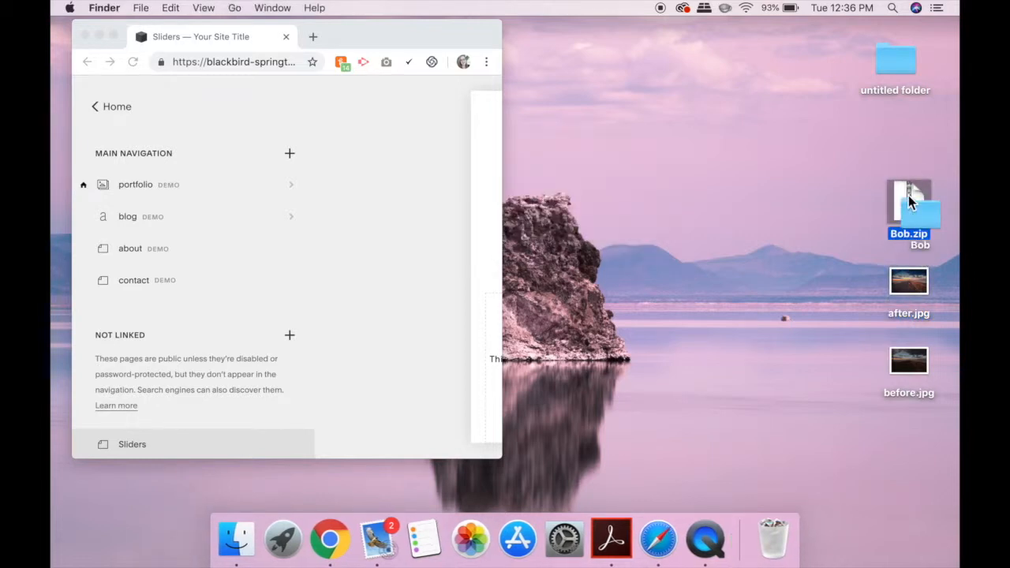
left_click_drag(908, 195, 852, 197)
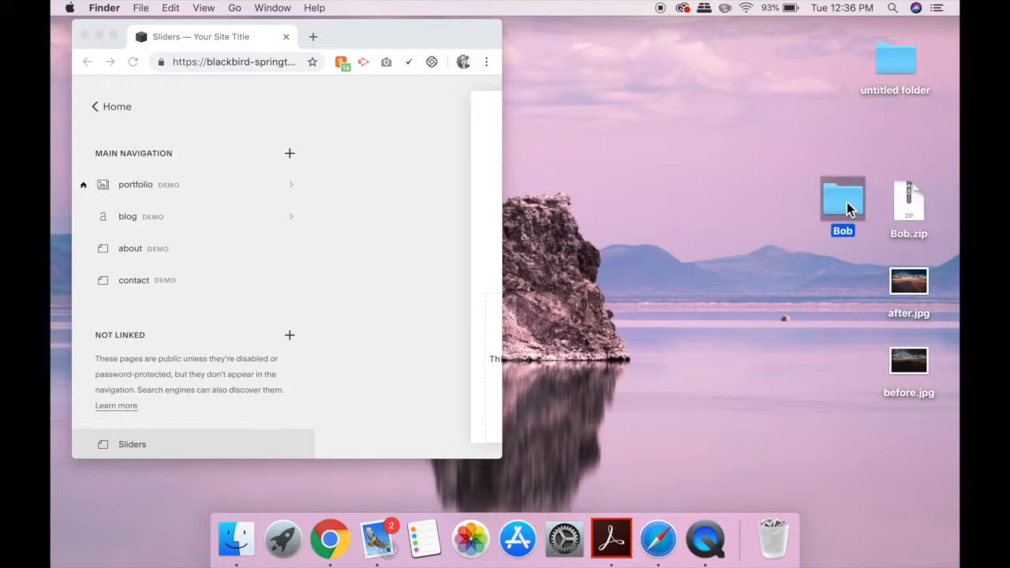
double_click(847, 198)
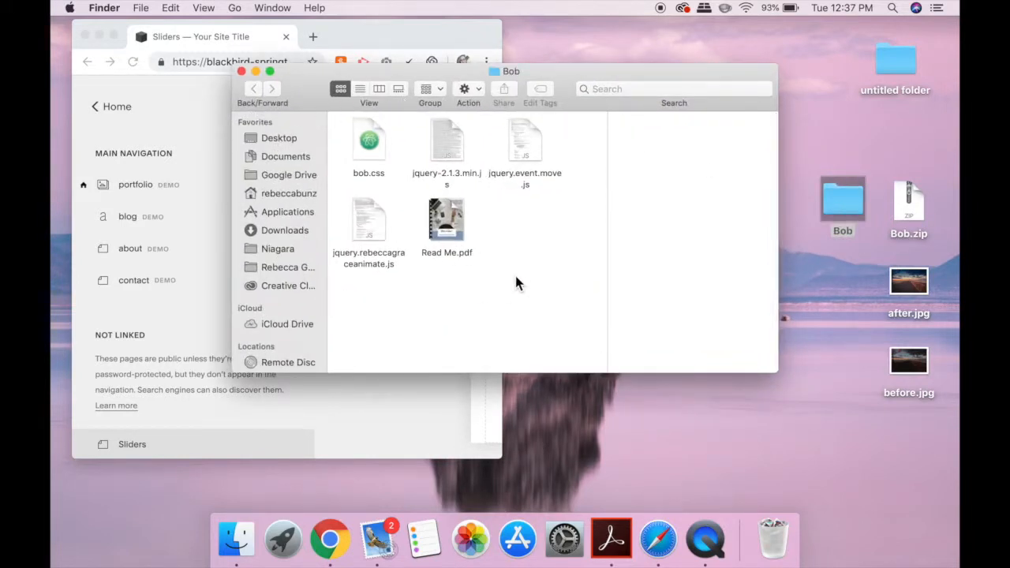
Open Read Me.pdf from the Bob folder
left_click(455, 223)
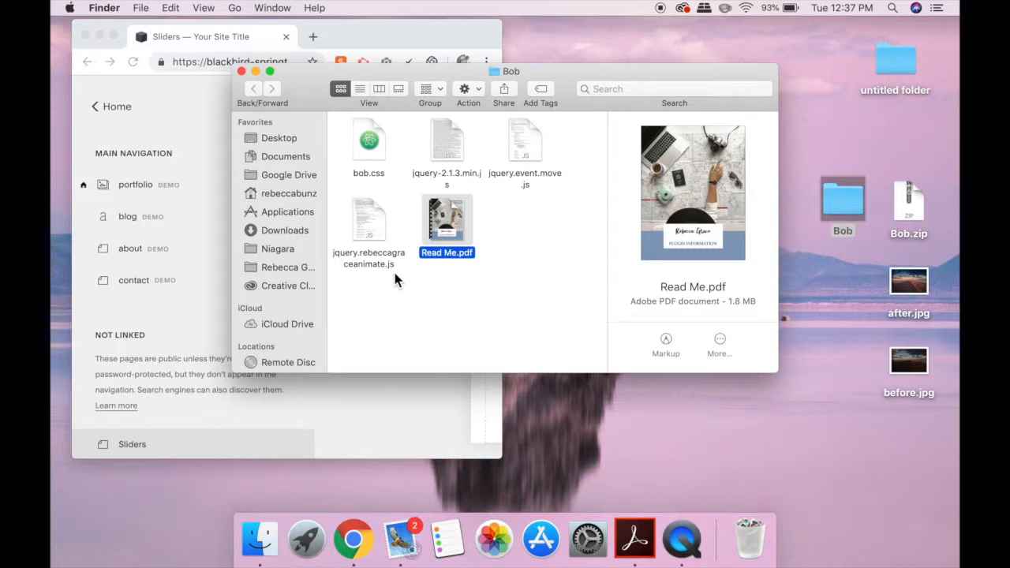
left_click(502, 272)
left_click(452, 206)
double_click(451, 206)
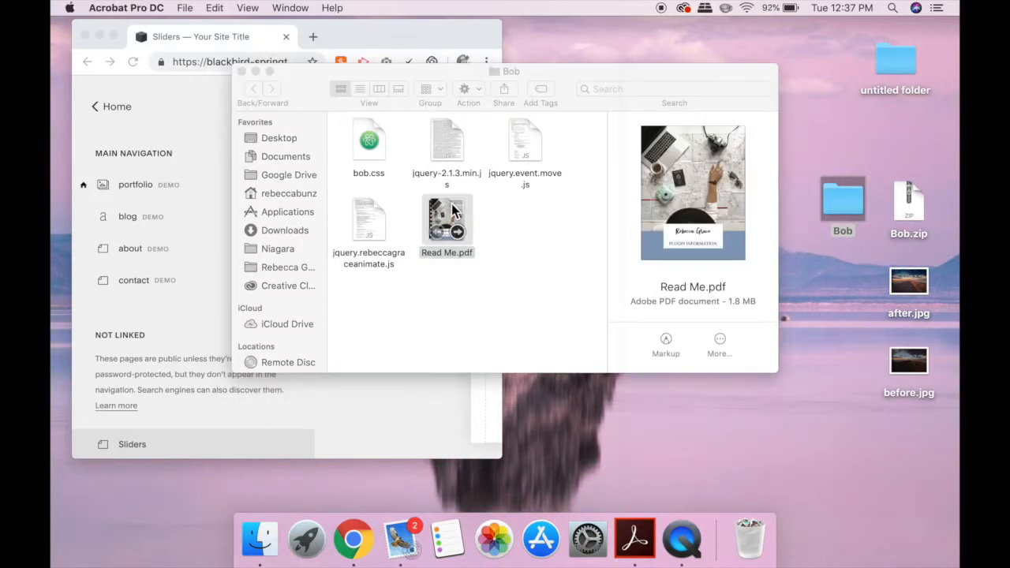
Read through the Read Me PDF's slider instructions and tips pages
scroll(311, 237, "down", 15)
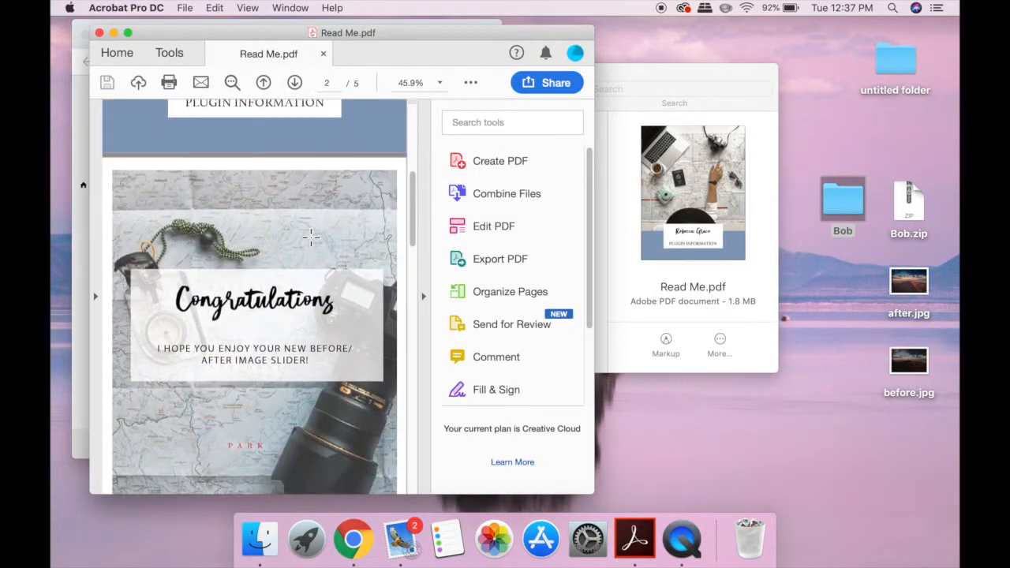
scroll(310, 236, "down", 4)
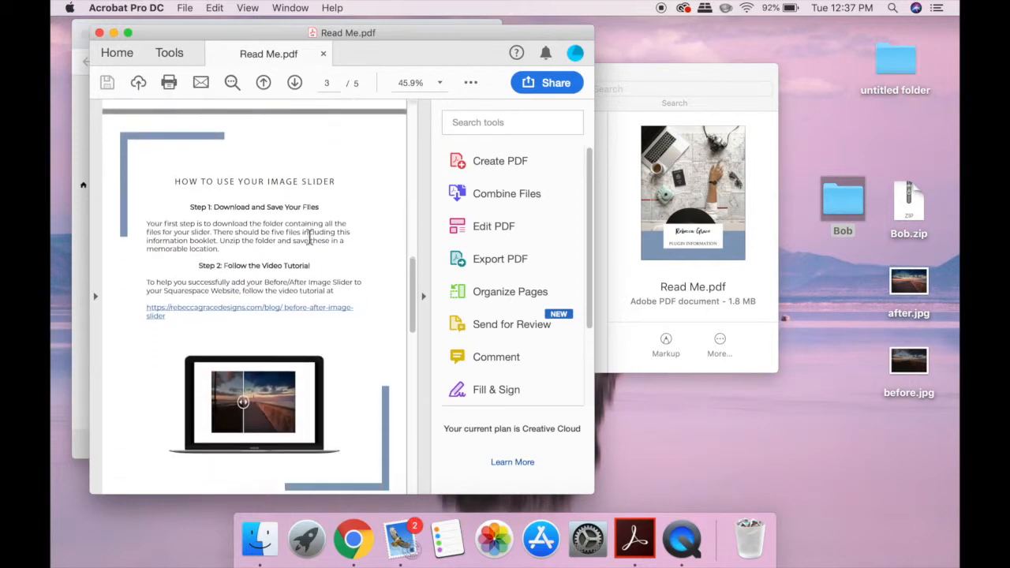
scroll(312, 239, "up", 1)
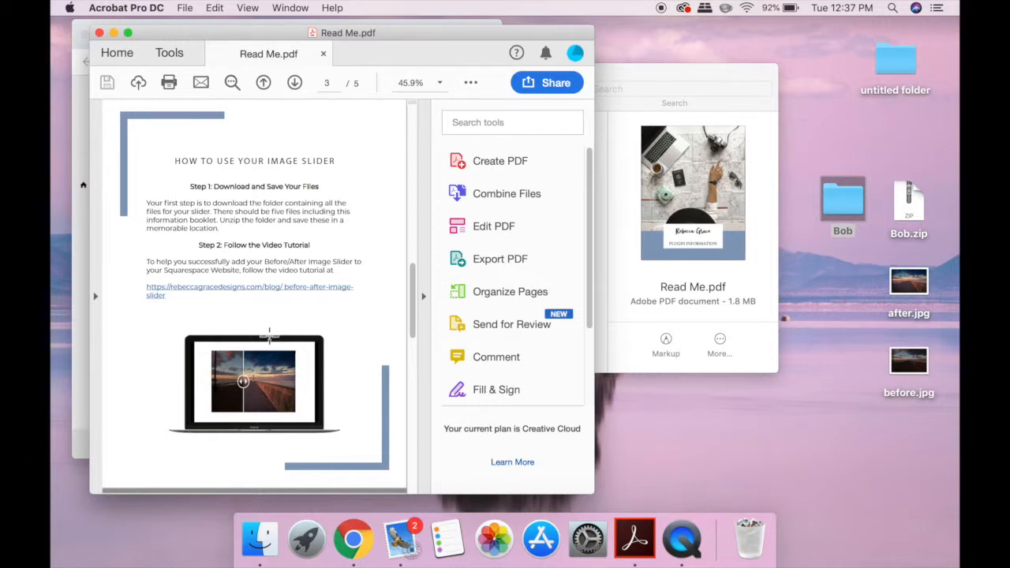
scroll(269, 333, "down", 10)
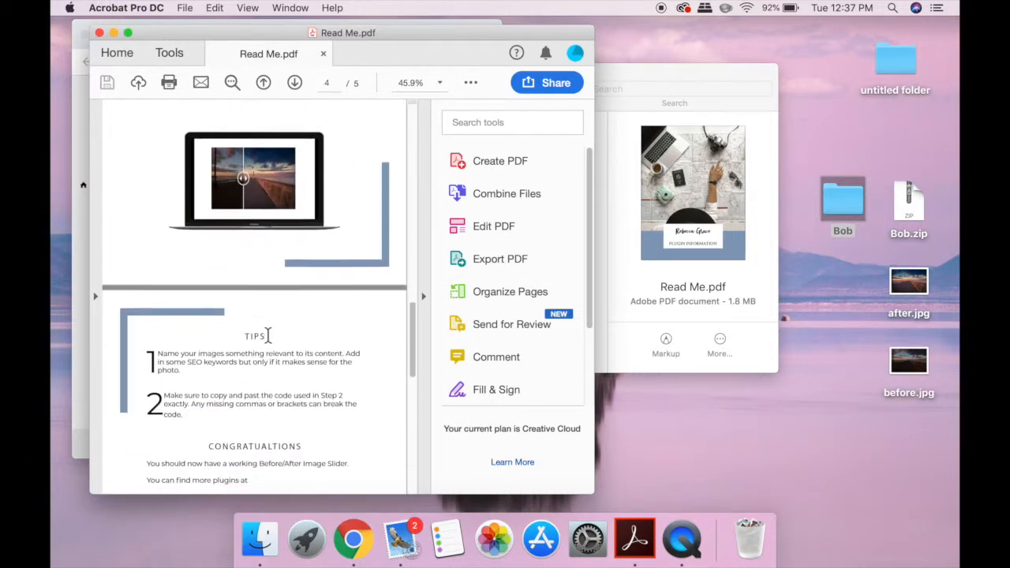
scroll(269, 333, "down", 1)
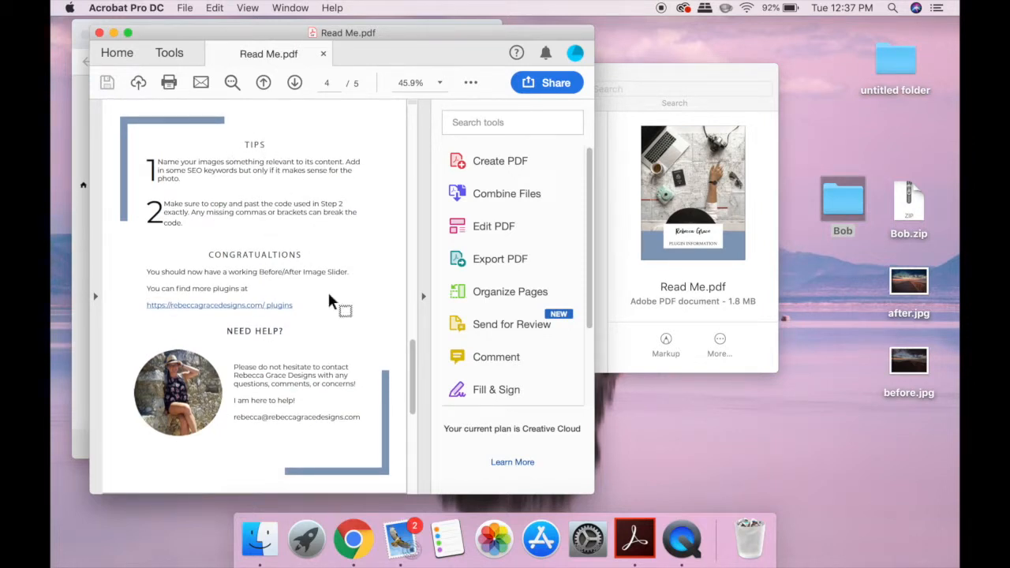
scroll(331, 298, "down", 4)
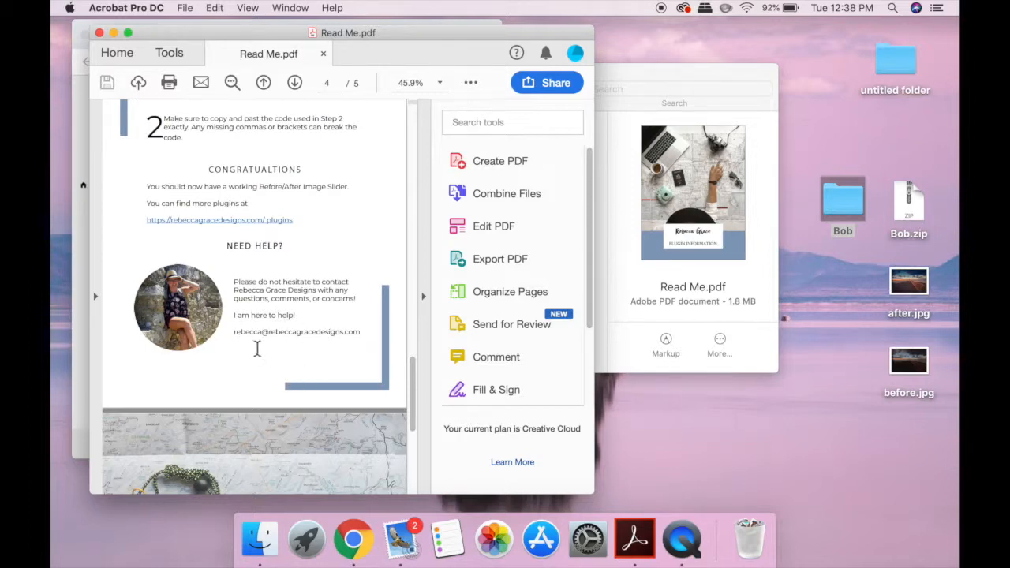
scroll(288, 351, "down", 5)
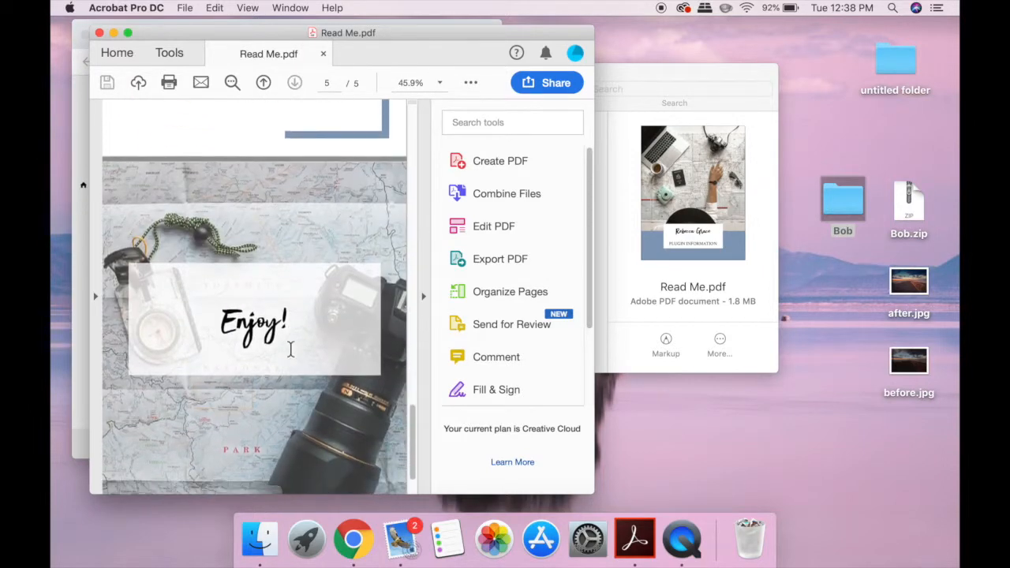
scroll(288, 351, "up", 6)
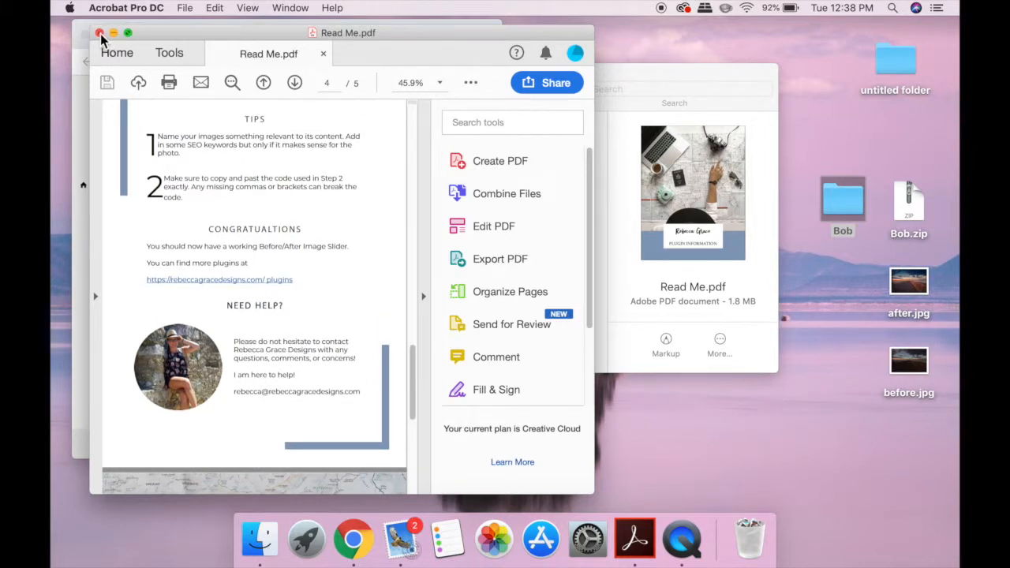
scroll(268, 284, "up", 5)
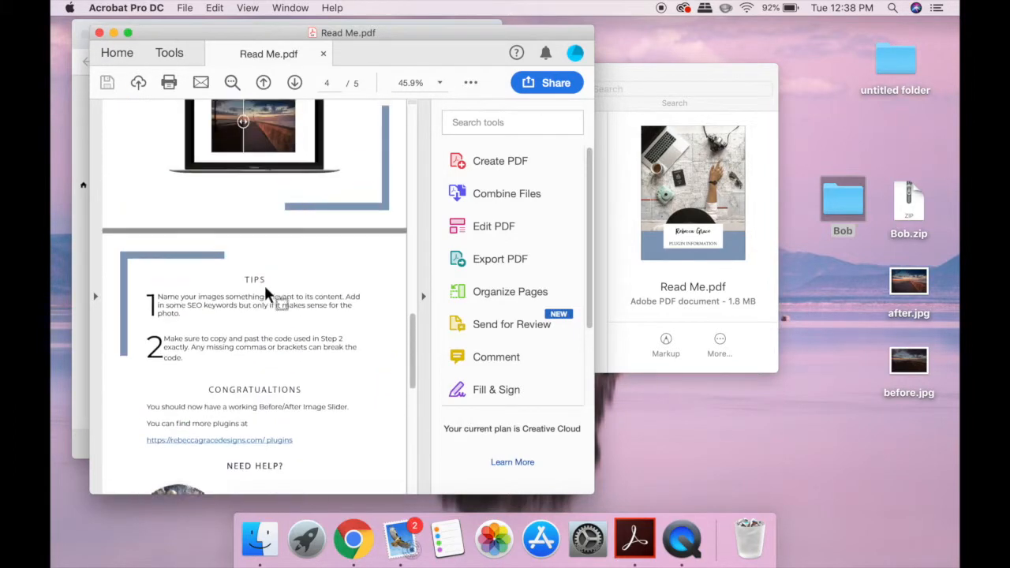
Follow the before-after-image-slider tutorial link from the PDF, allowing the site, and read the blog post's steps
left_click(268, 267)
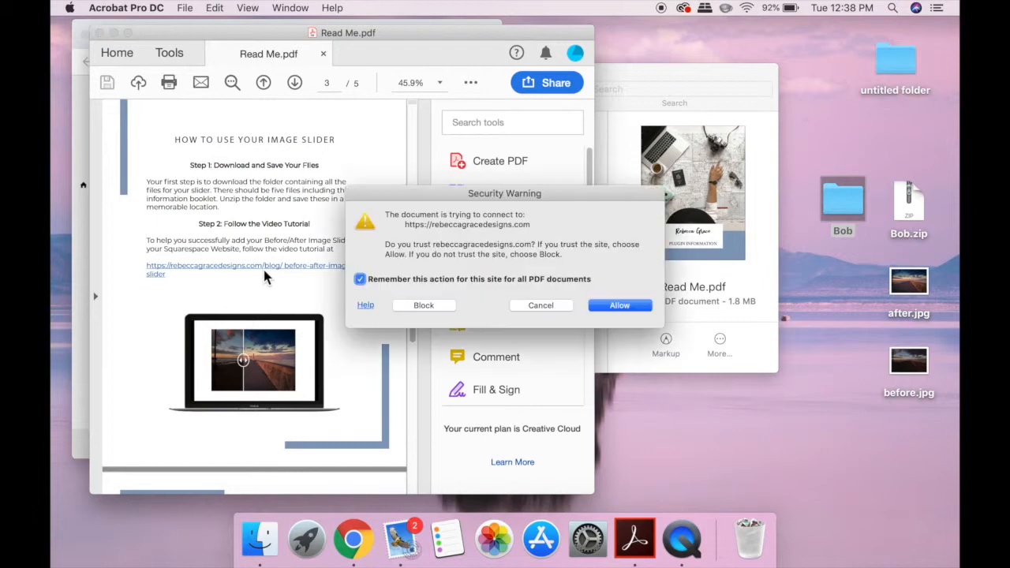
left_click(620, 308)
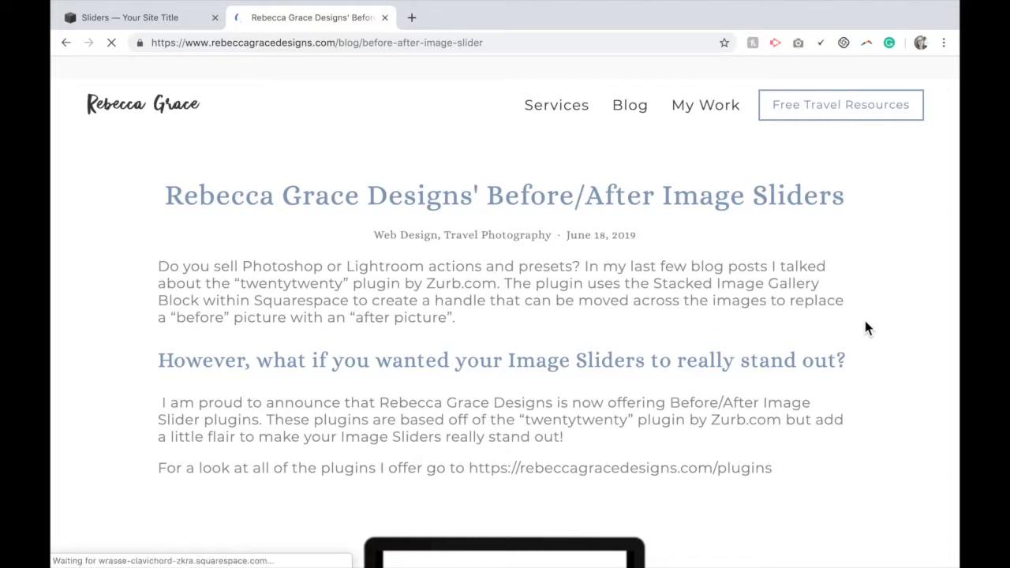
scroll(865, 328, "down", 1)
scroll(866, 329, "down", 3)
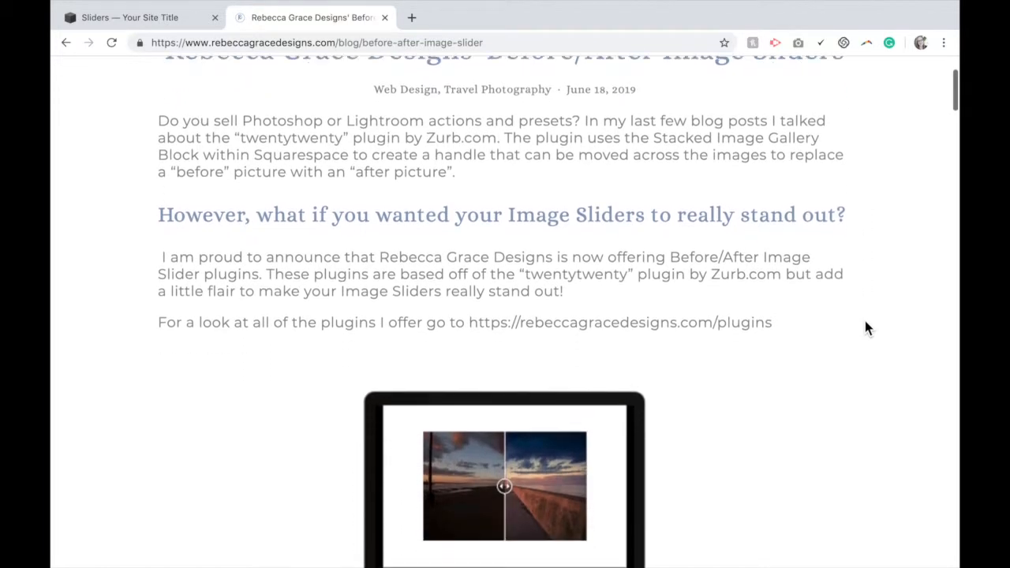
scroll(866, 328, "down", 1)
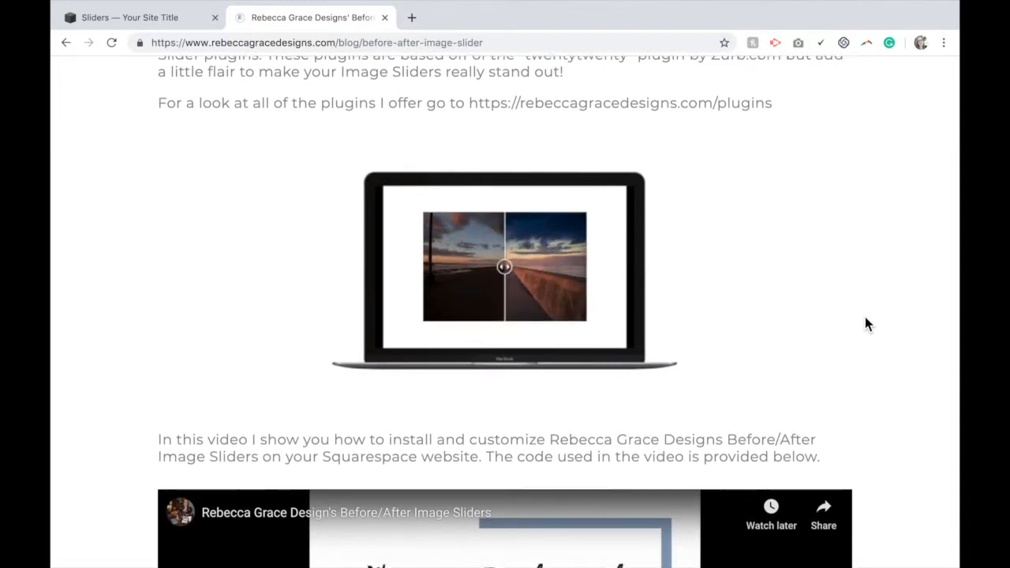
scroll(866, 327, "down", 4)
scroll(865, 324, "down", 5)
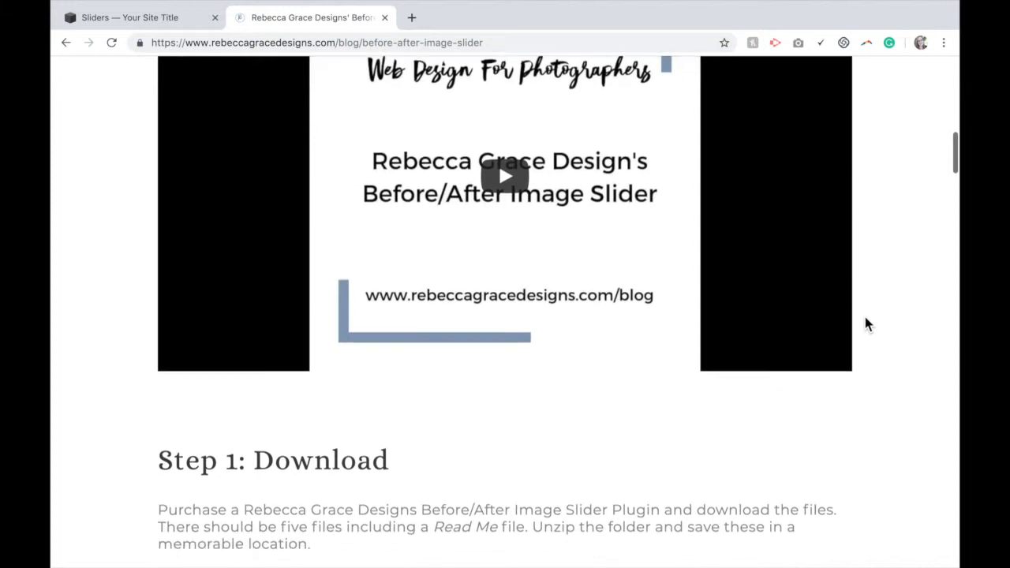
scroll(865, 323, "down", 1)
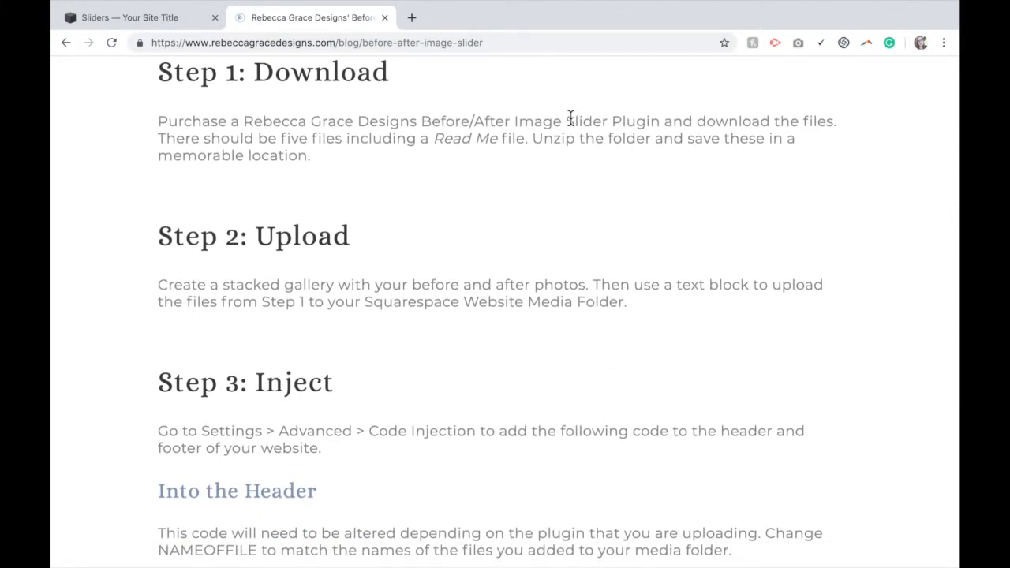
scroll(540, 174, "down", 1)
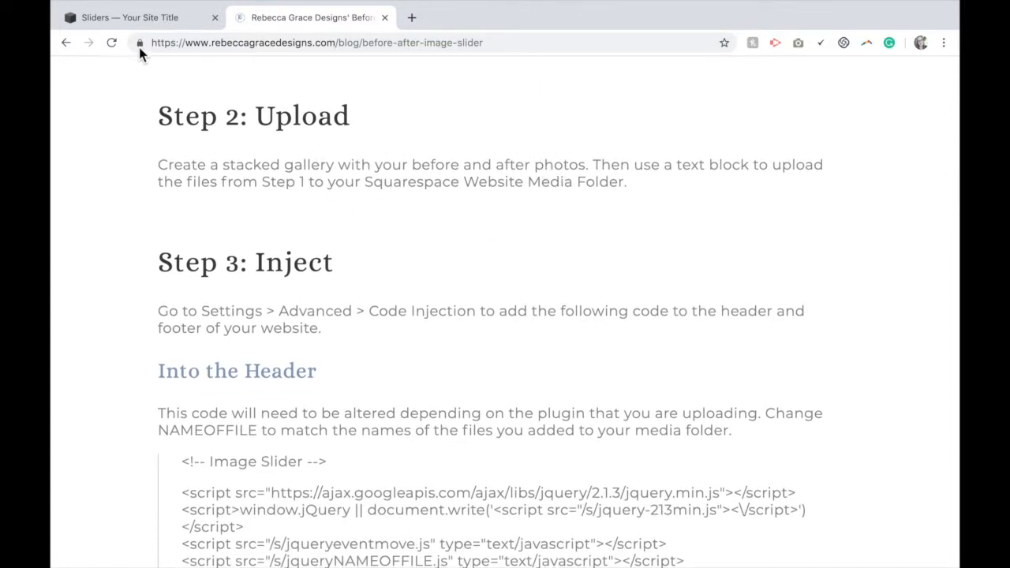
Switch to the Sliders page in Squarespace, edit its content, and insert a Stacked gallery block
left_click(144, 18)
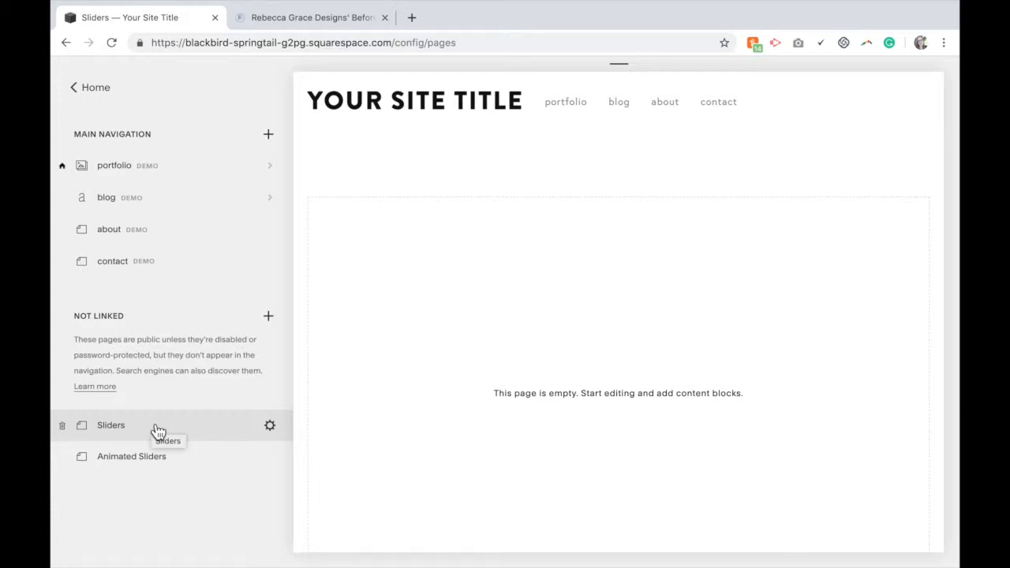
mouse_move(833, 227)
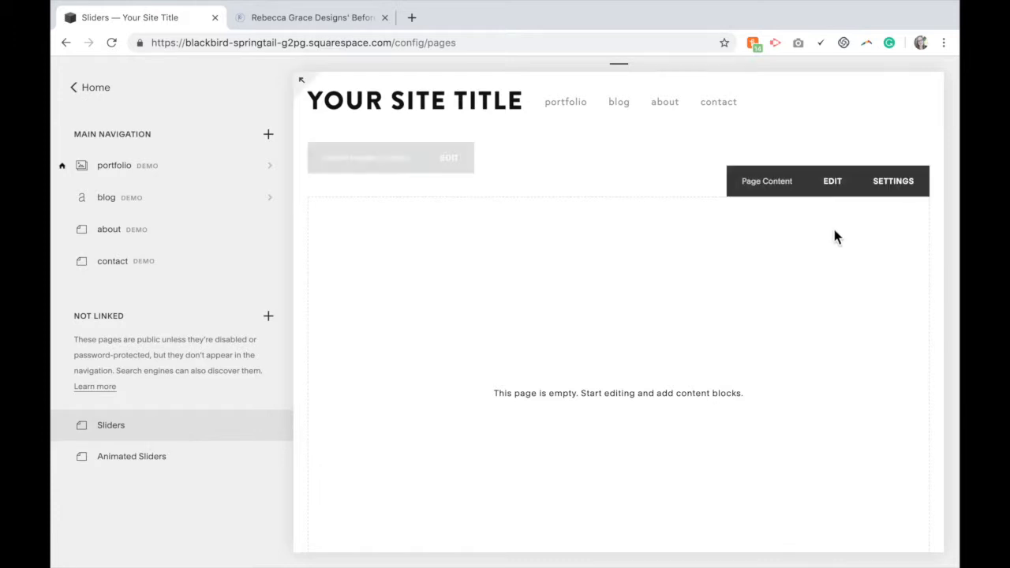
left_click(833, 182)
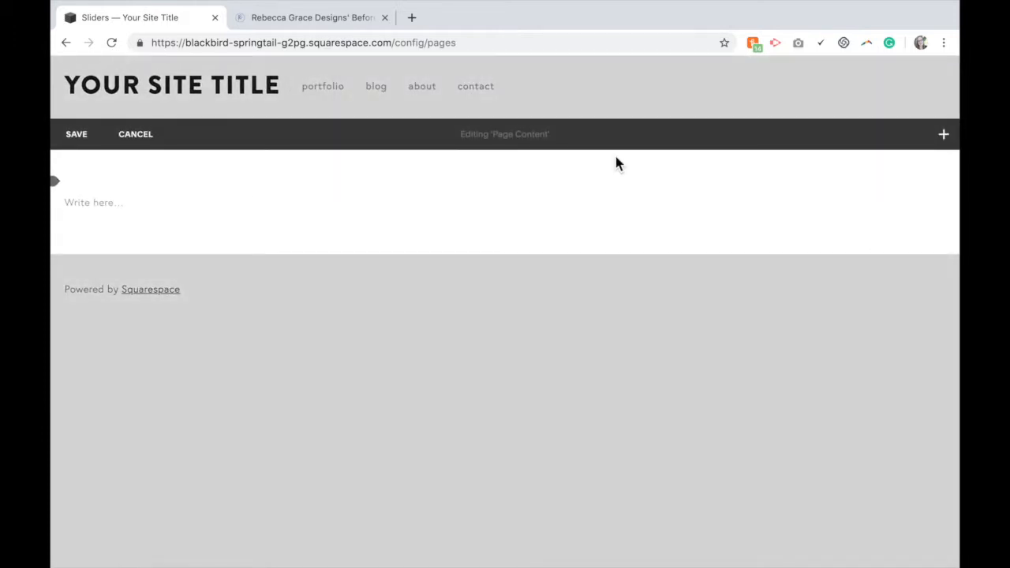
left_click(61, 192)
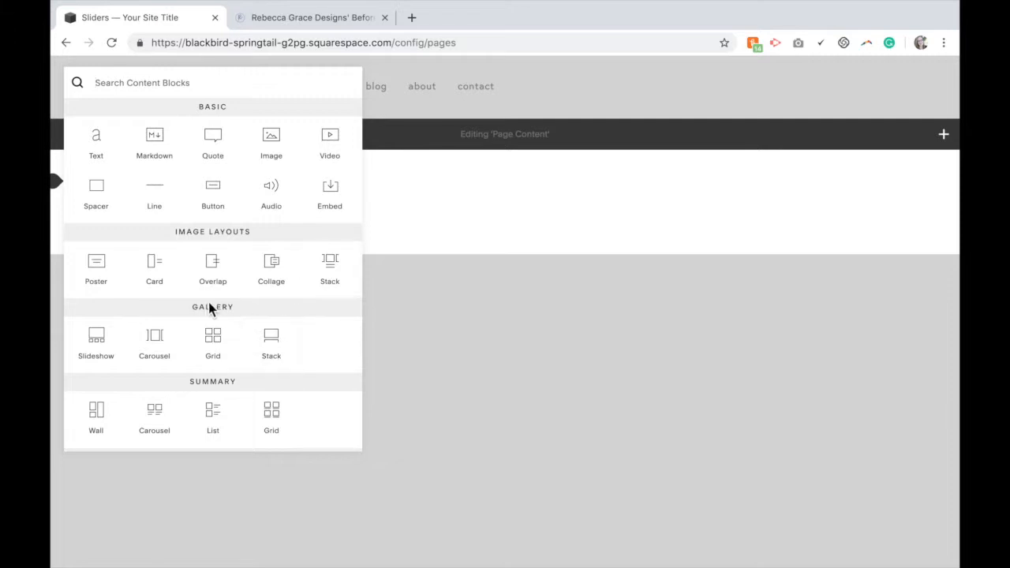
left_click(276, 353)
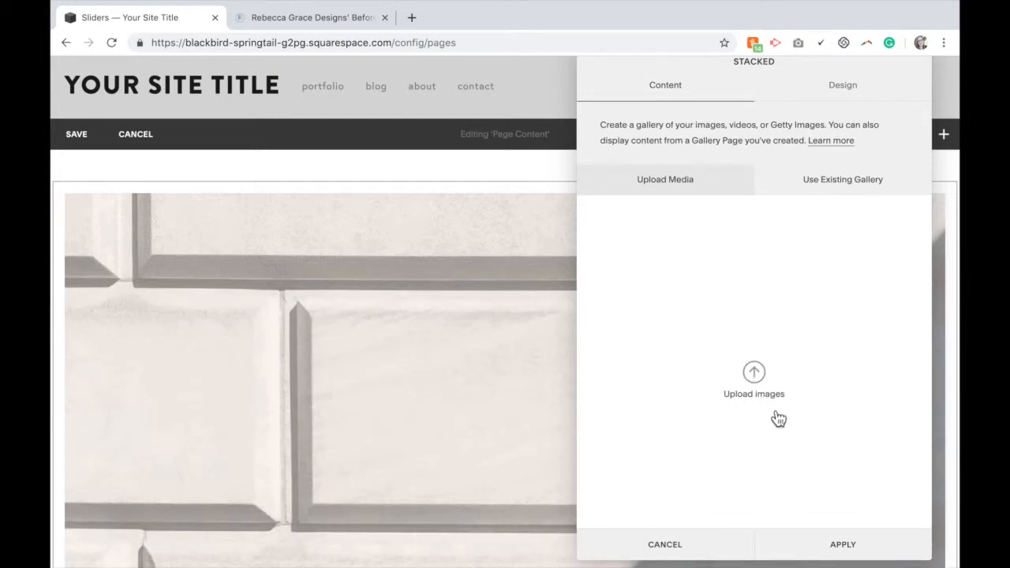
Upload before.jpg and after.jpg from the Desktop into the Stacked gallery
left_click(757, 372)
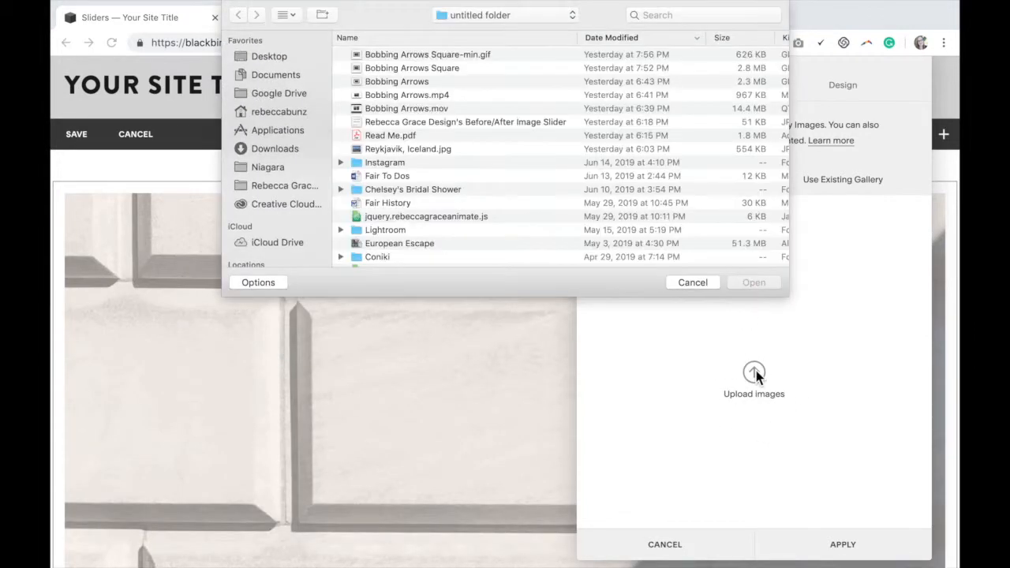
left_click(288, 59)
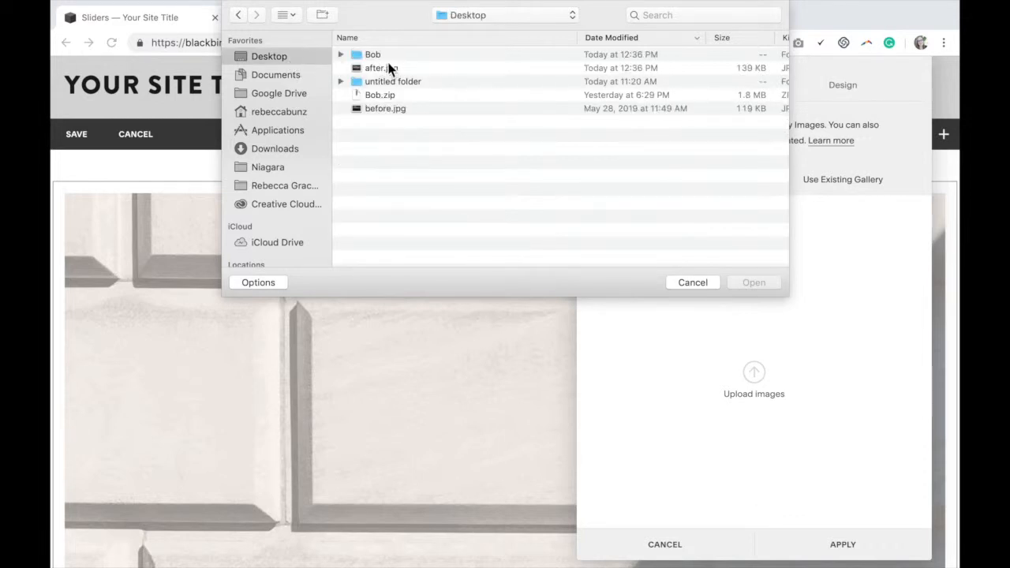
left_click(384, 111)
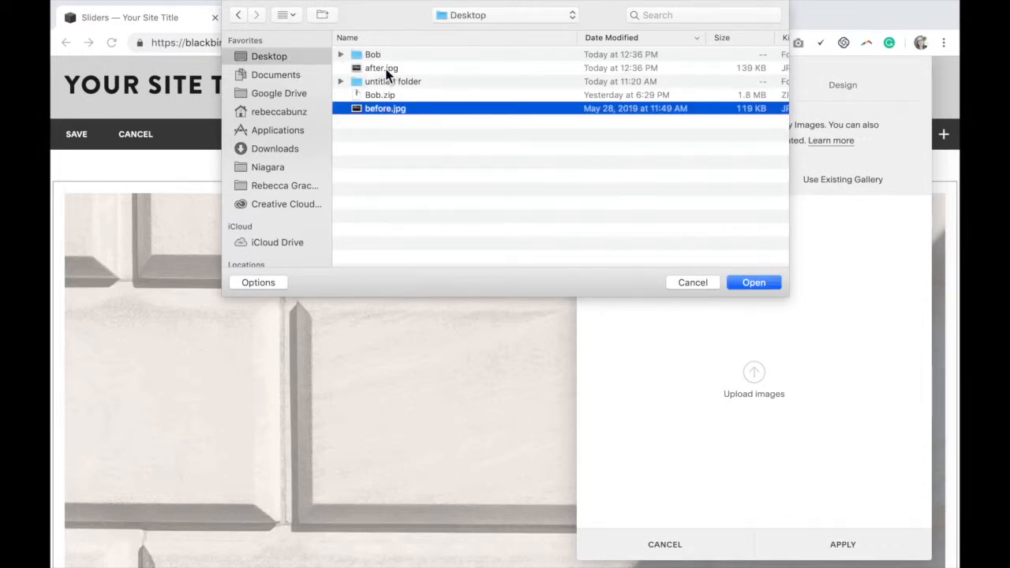
left_click(387, 73, "super")
left_click(753, 282)
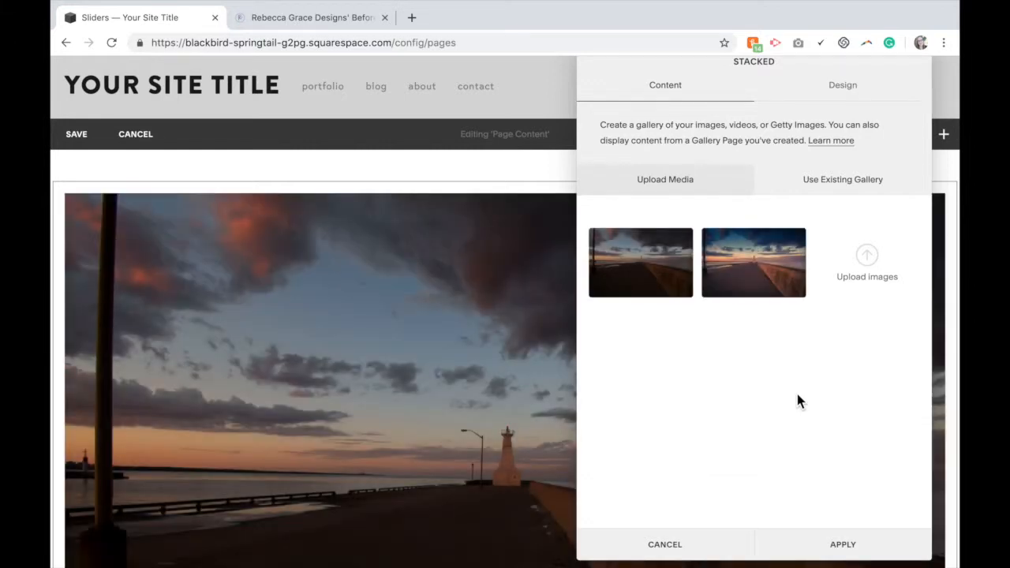
Turn off Show Title and Description in the Stacked gallery's design settings and apply the gallery
left_click(849, 100)
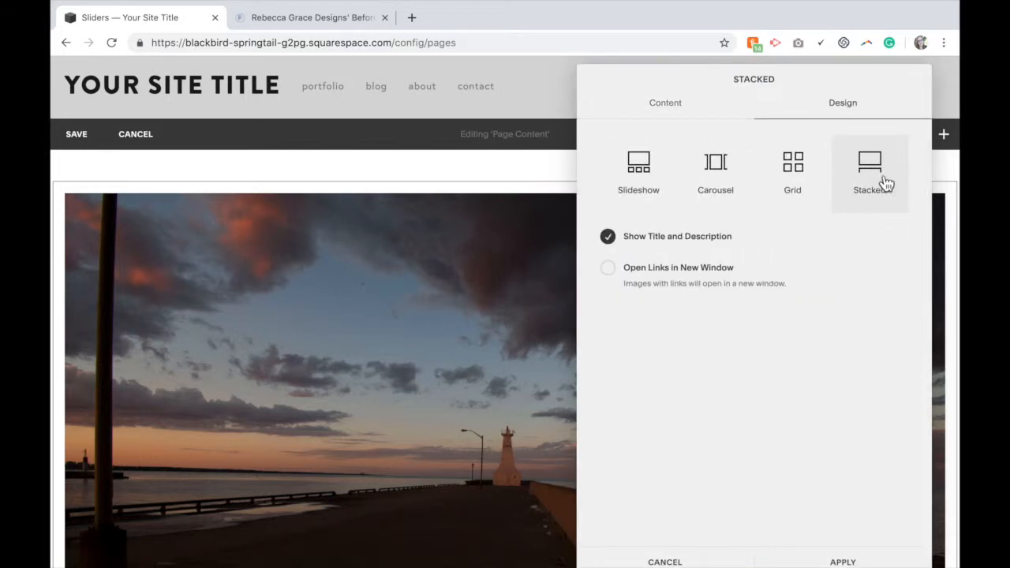
left_click(608, 239)
left_click(699, 115)
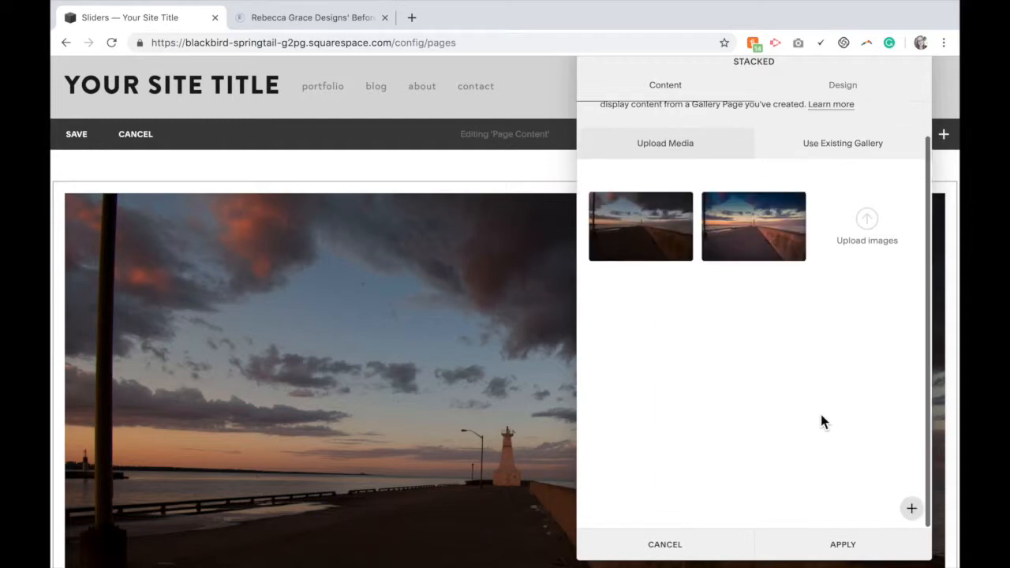
left_click(836, 554)
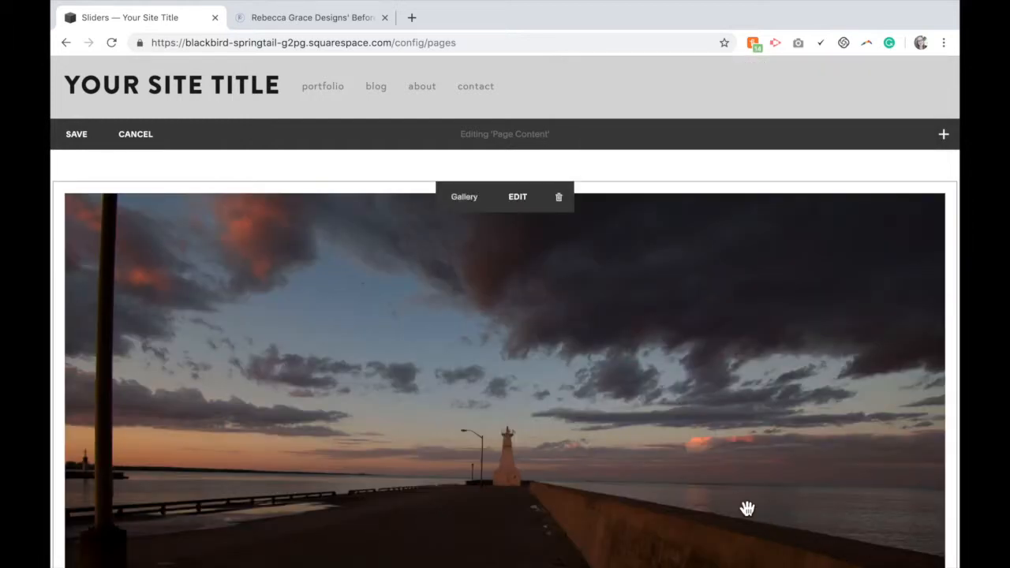
Add a text block above the gallery and enter some placeholder text in it
scroll(747, 508, "down", 8)
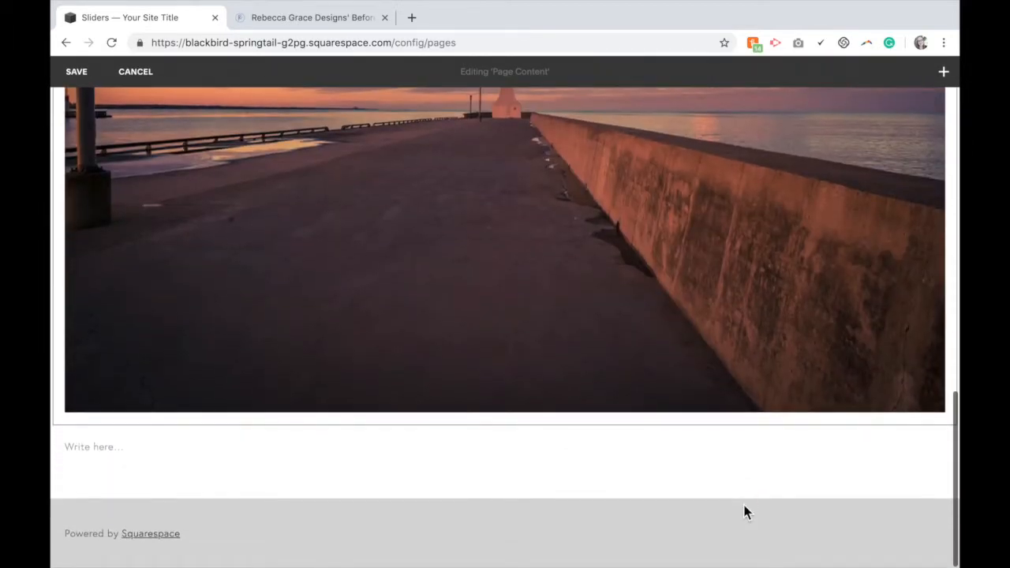
scroll(747, 509, "up", 8)
scroll(747, 512, "up", 4)
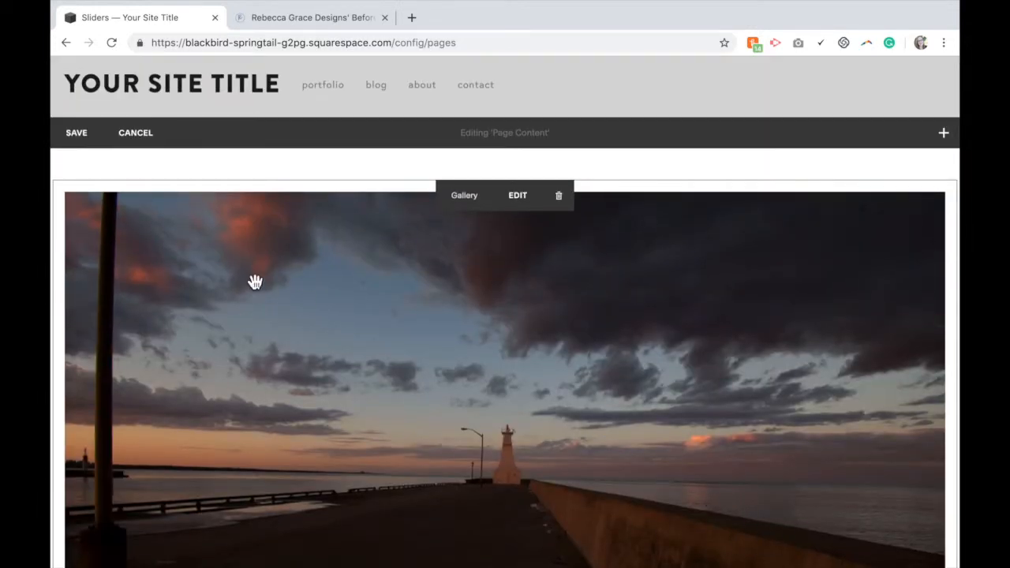
left_click(59, 191)
left_click(100, 151)
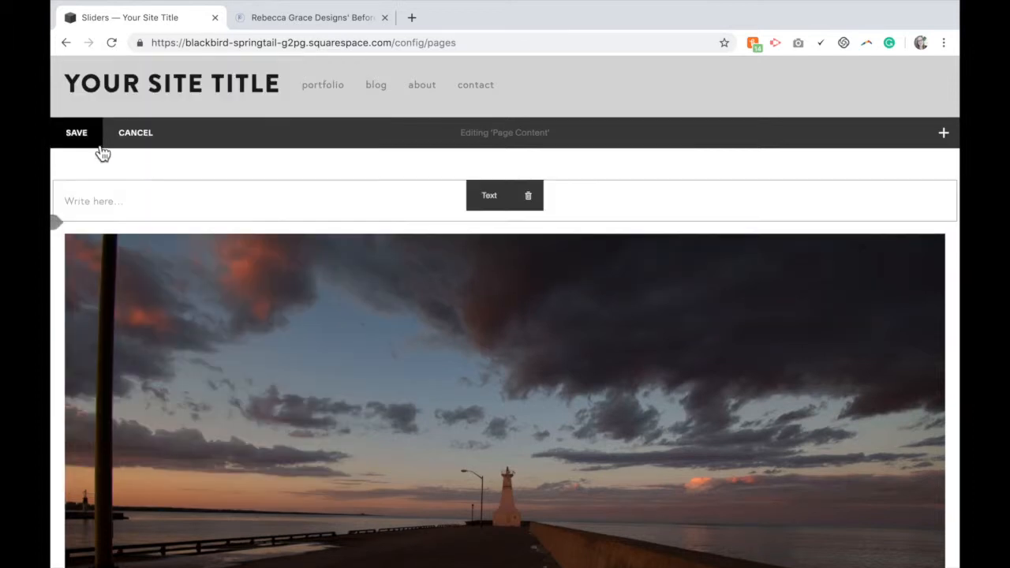
left_click(95, 201)
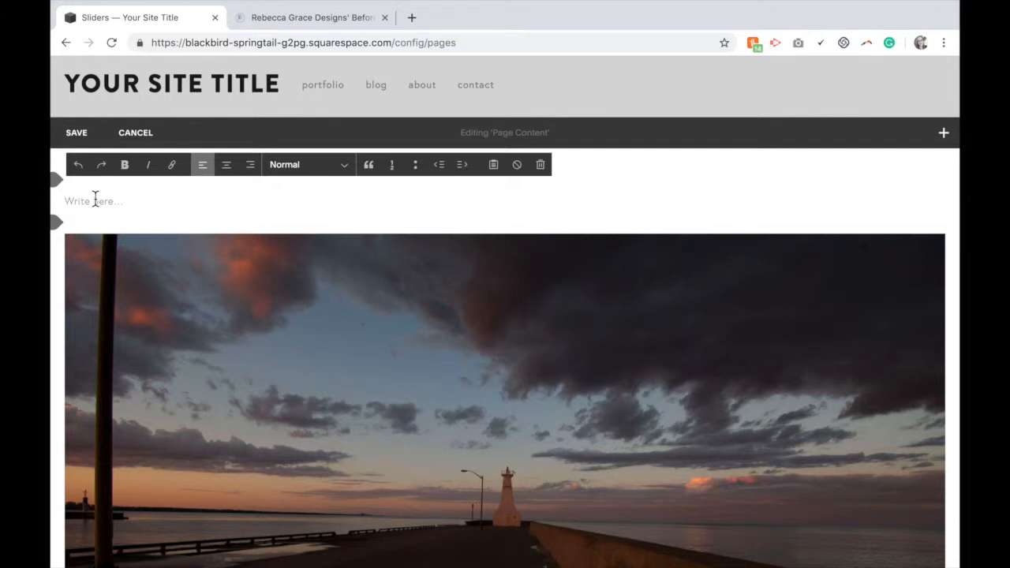
type("jljljxcxl")
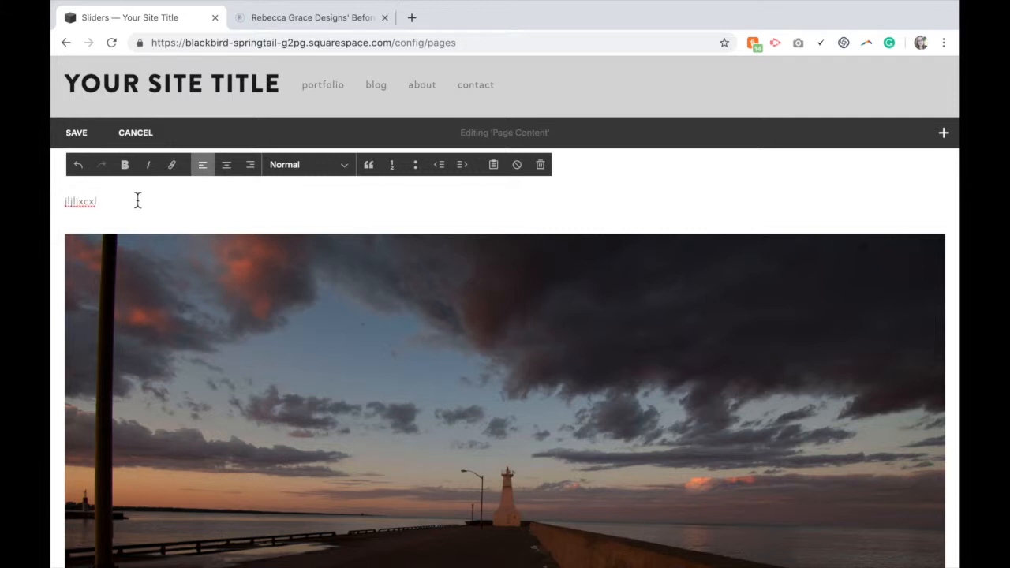
Select the placeholder text, open the link's file options, and upload bob.css from the Bob folder
left_click_drag(104, 203, 74, 203)
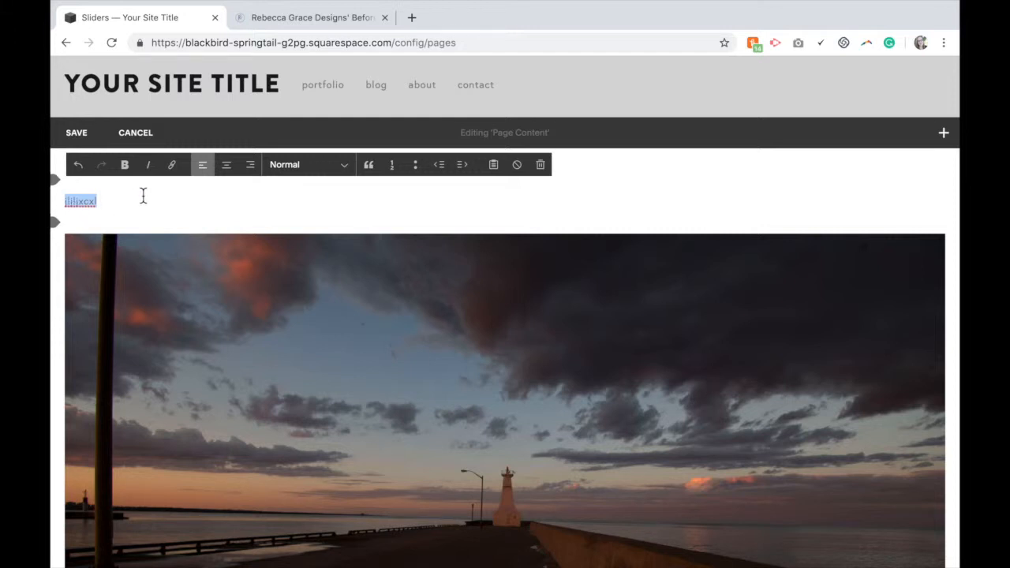
left_click(173, 167)
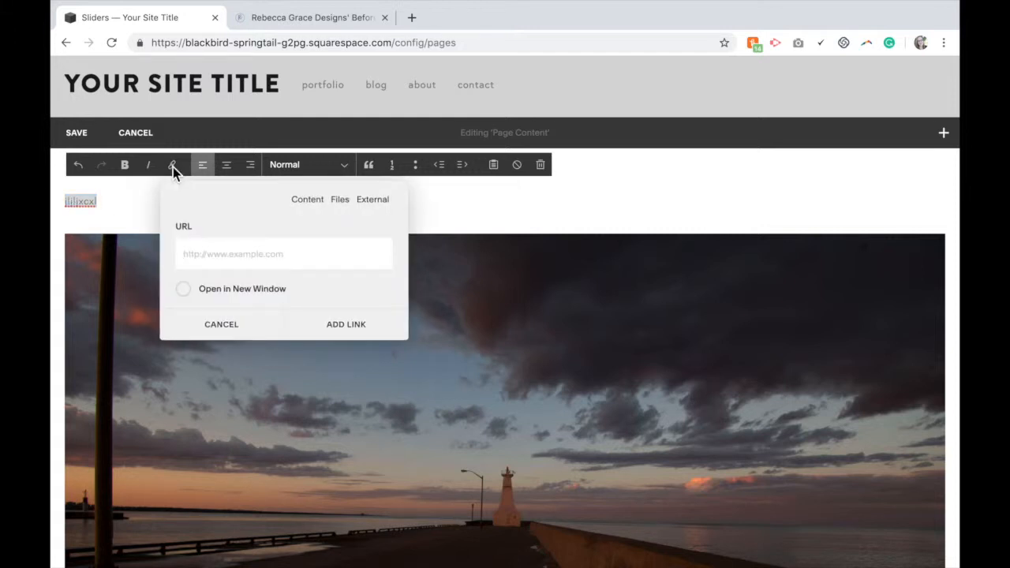
left_click(341, 202)
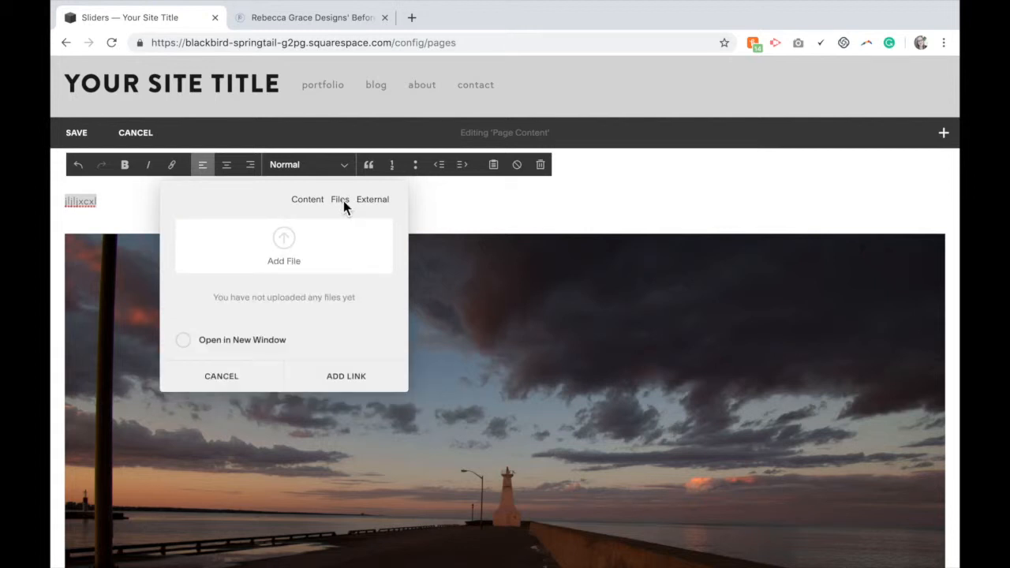
left_click(285, 240)
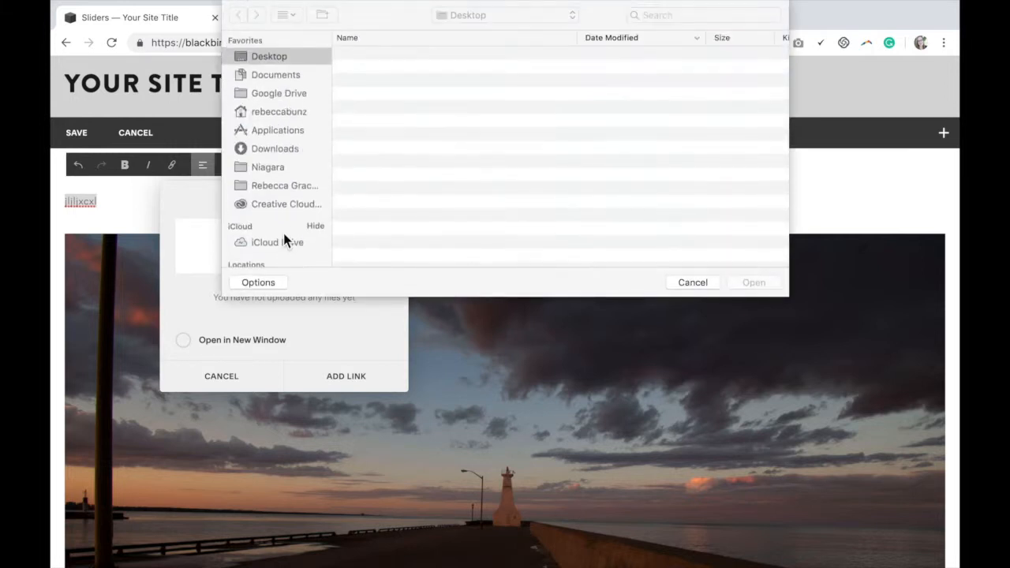
double_click(393, 57)
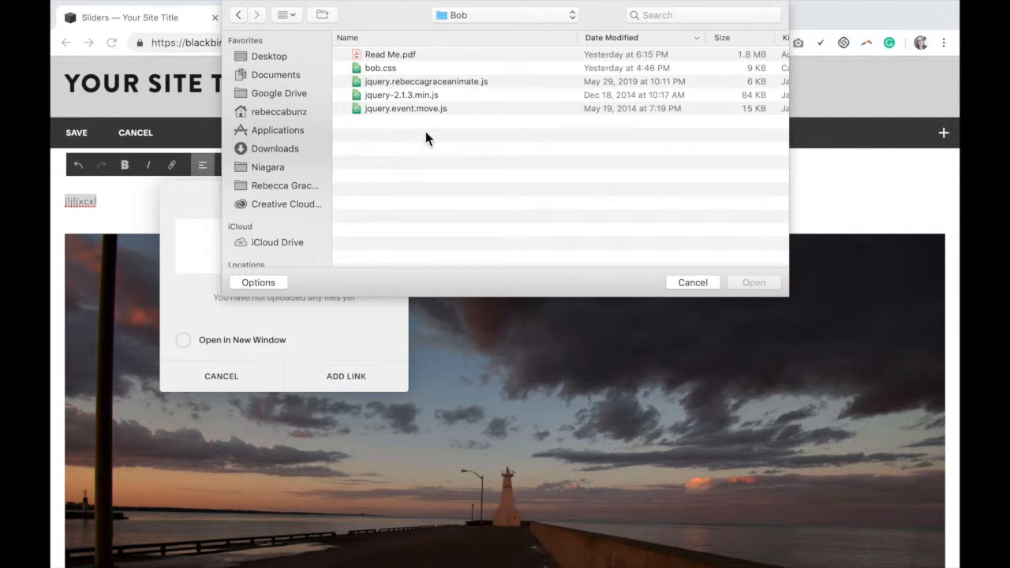
left_click(395, 68)
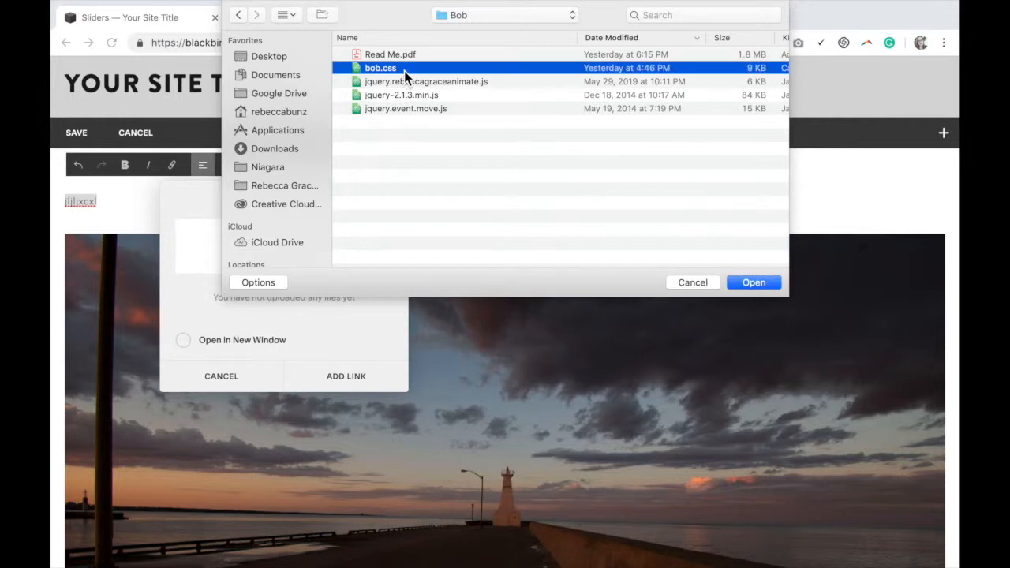
left_click(751, 284)
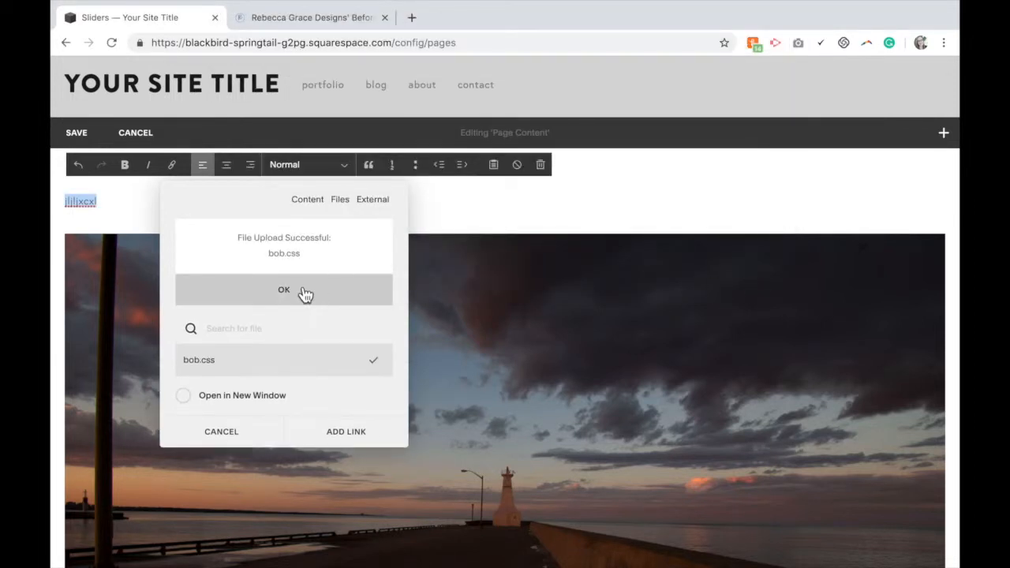
Upload jquery.rebeccagraceanimate.js from the Bob folder as another link file
left_click(302, 290)
left_click(286, 241)
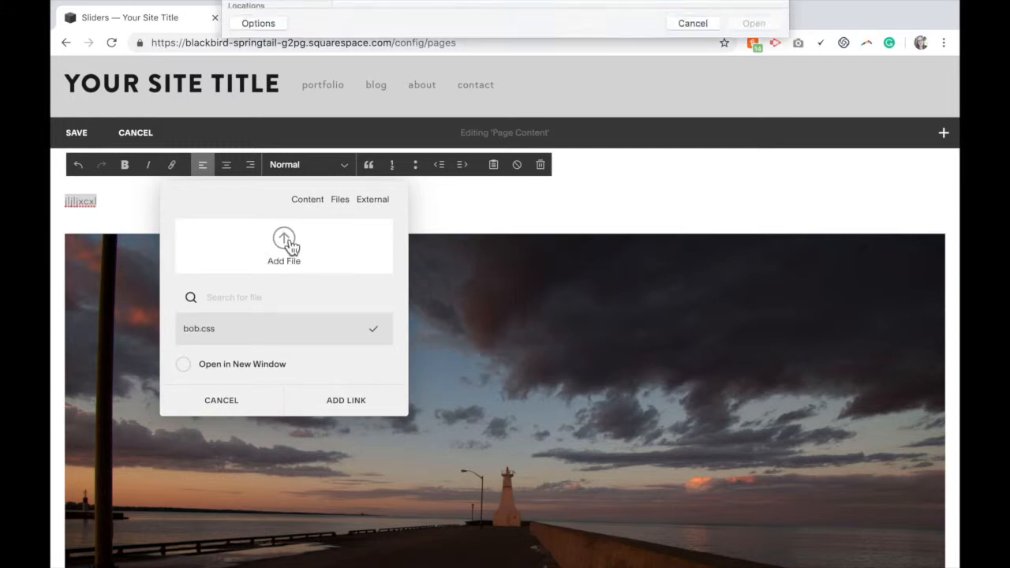
left_click(397, 83)
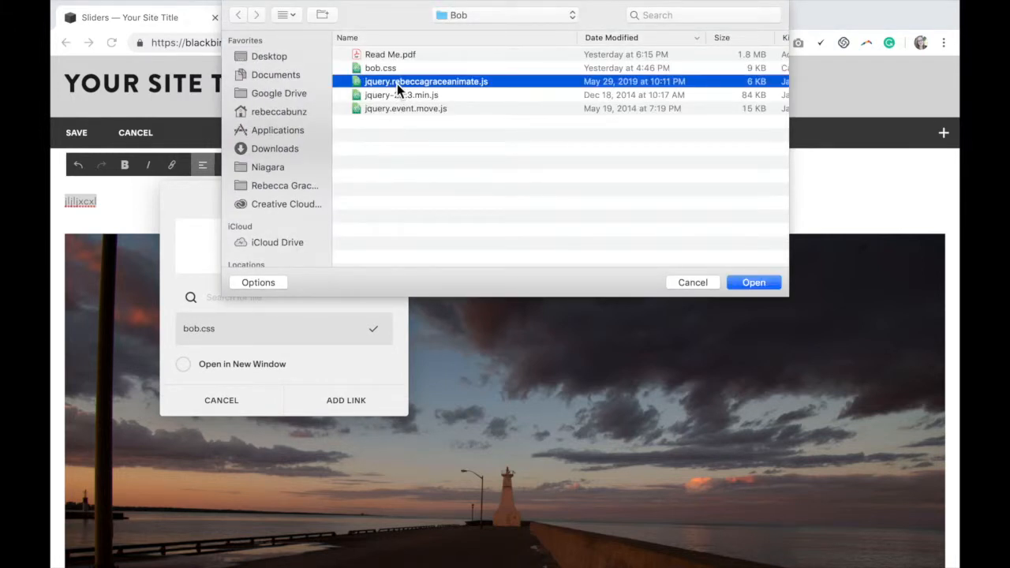
left_click(767, 287)
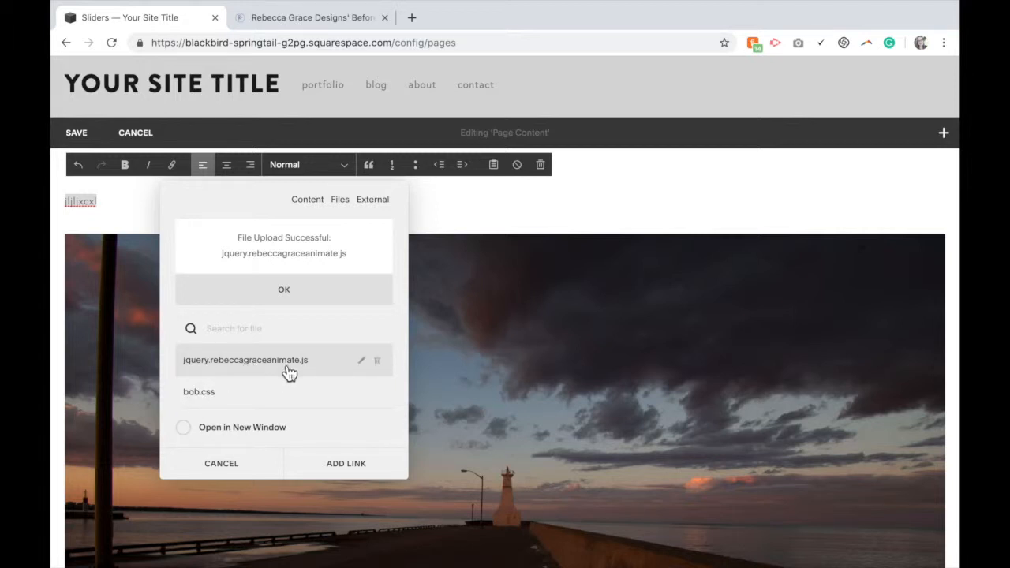
Upload jquery-2.1.3.min.js from the Bob folder as another link file
left_click(292, 298)
left_click(299, 261)
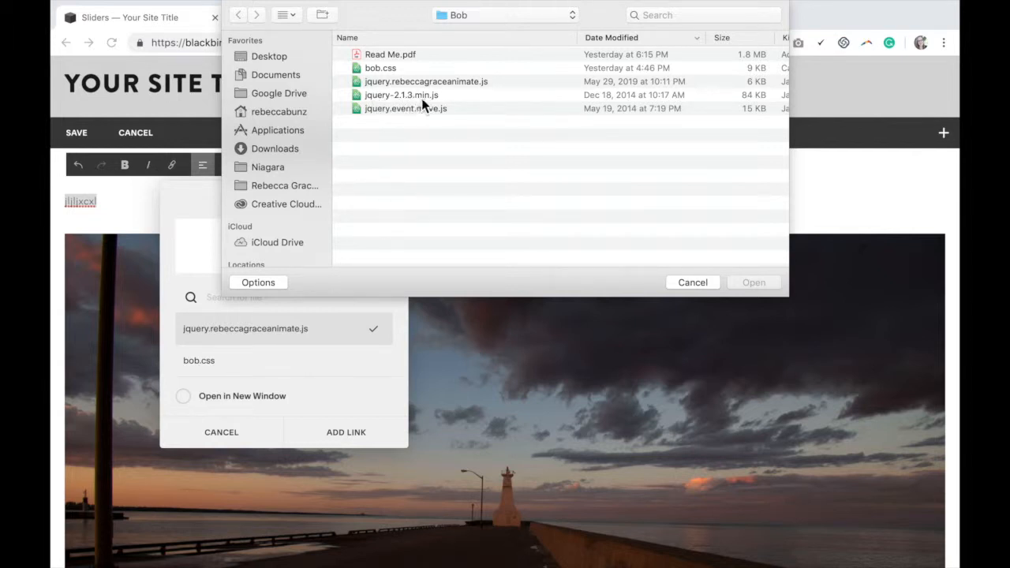
left_click(424, 96)
left_click(755, 284)
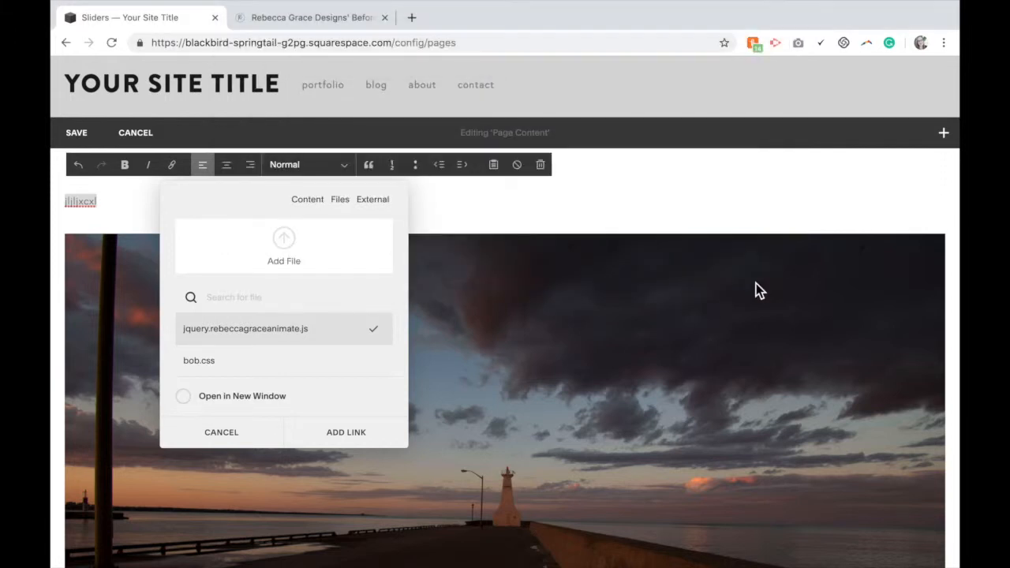
Upload jquery.event.move.js from the Bob folder as another link file
left_click(291, 297)
left_click(289, 254)
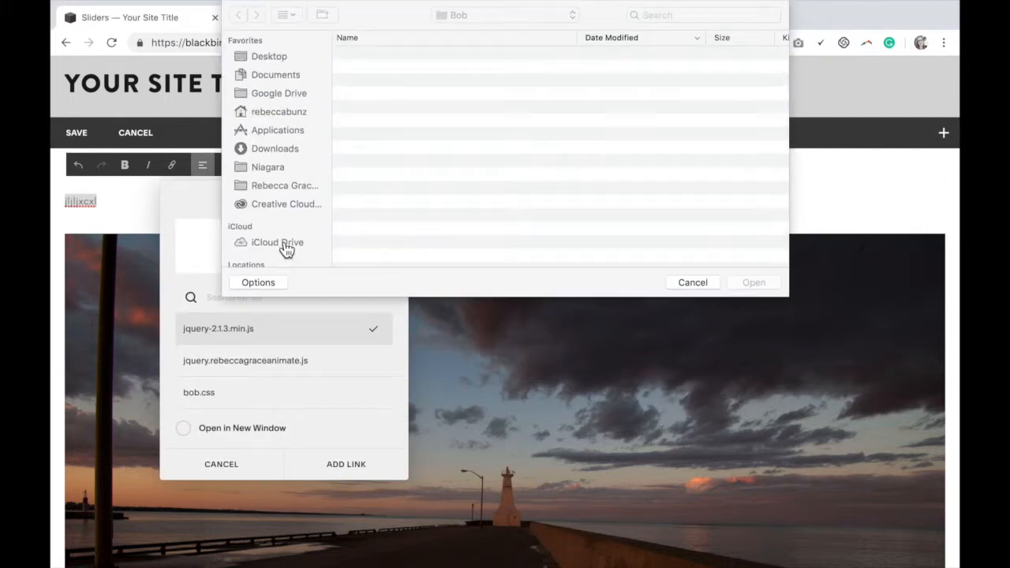
left_click(404, 109)
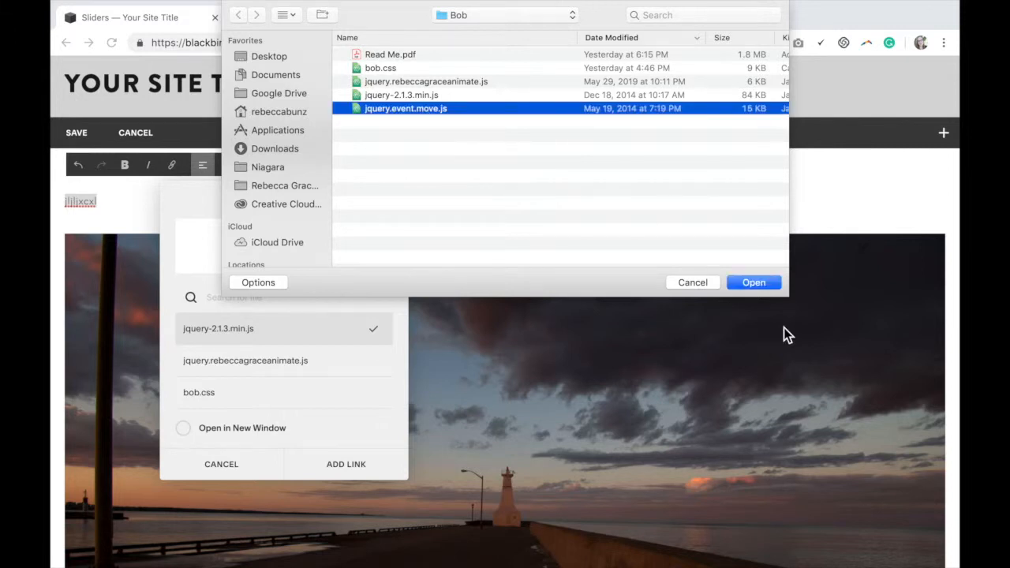
left_click(768, 287)
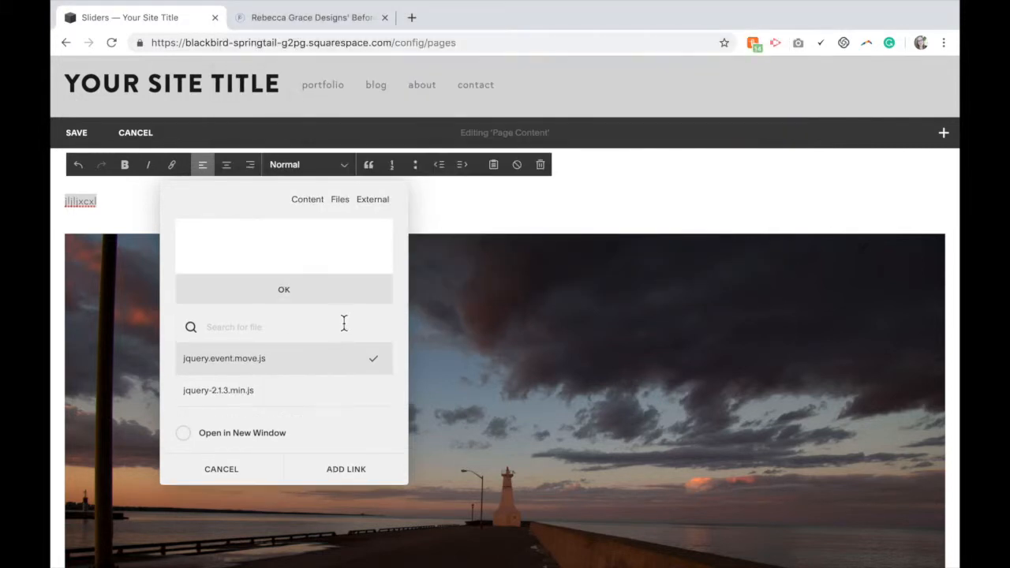
Confirm the last upload and close the link dialog
left_click(309, 301)
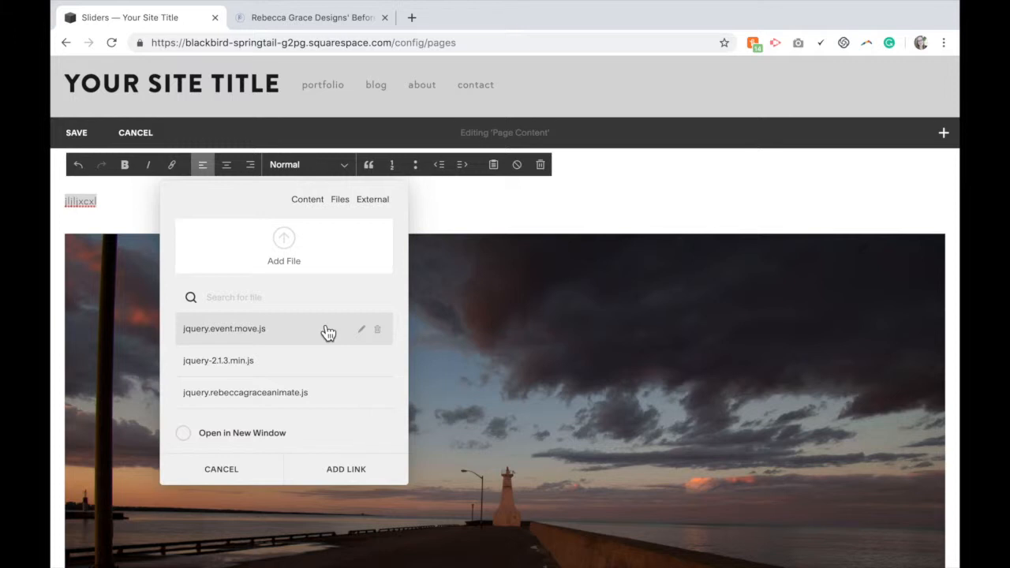
left_click(325, 332)
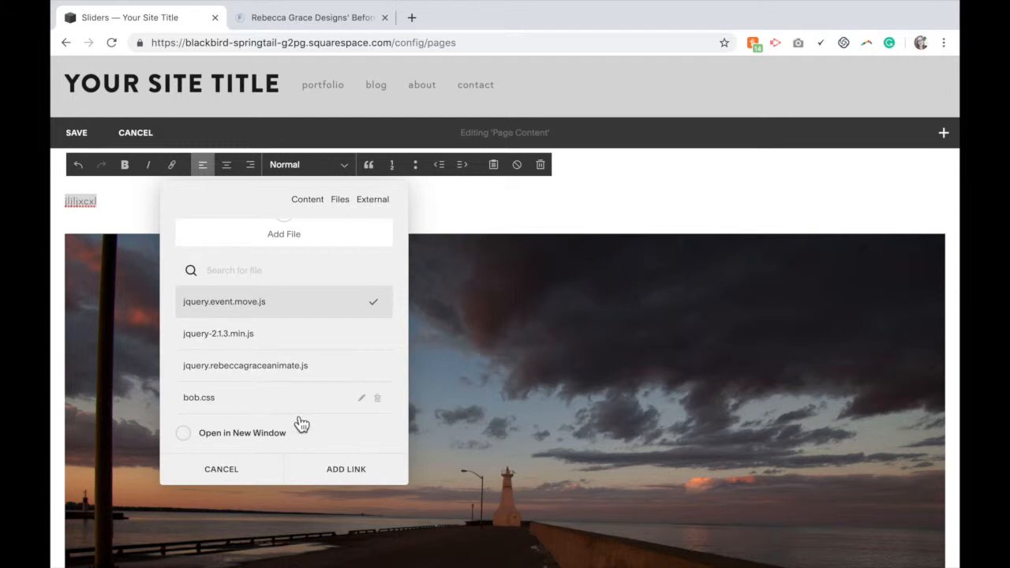
left_click(345, 470)
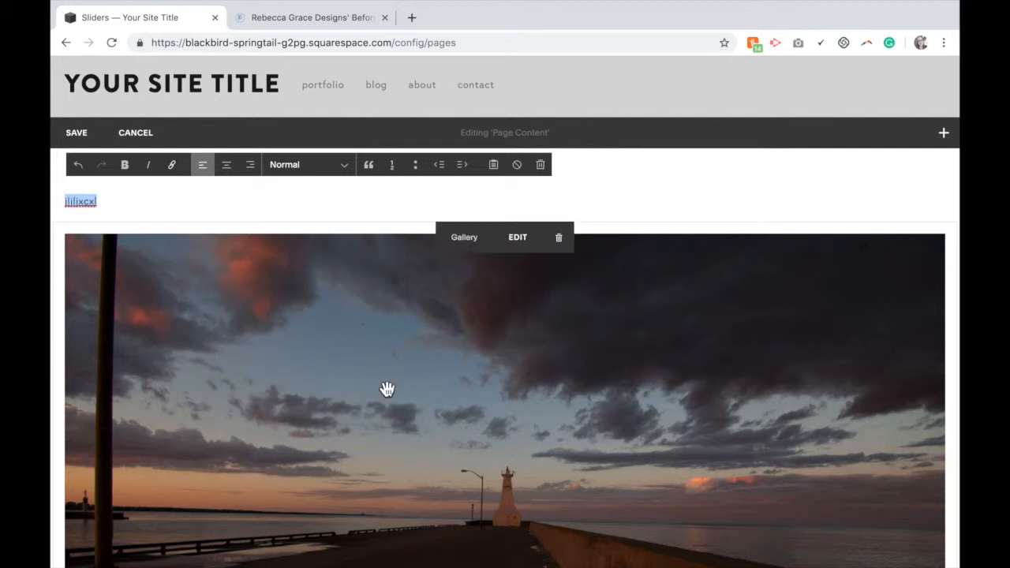
Delete the placeholder text block and save the page
left_click(541, 165)
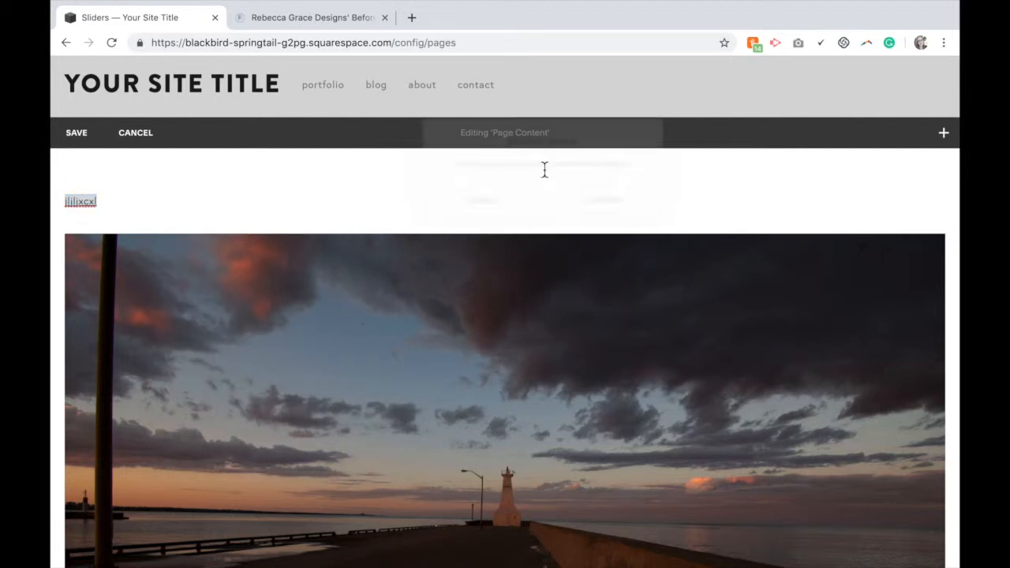
left_click(582, 204)
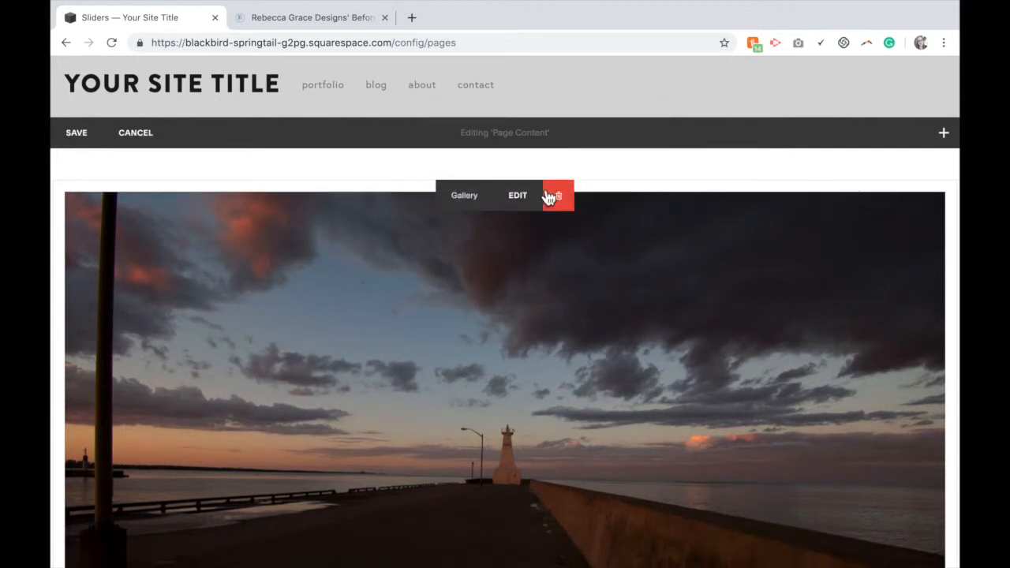
left_click(79, 134)
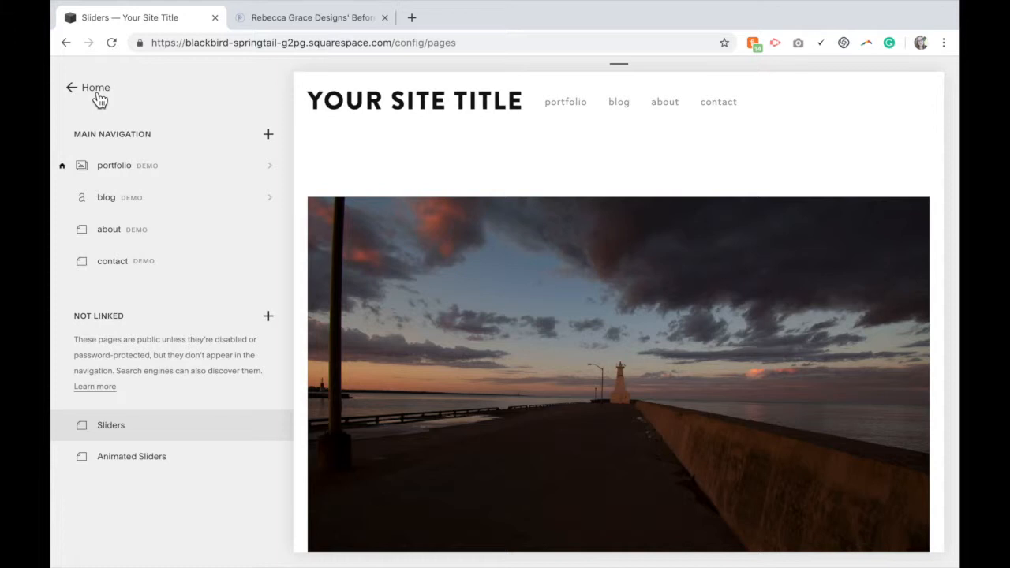
Switch to the tutorial tab and select the header code under Step 3: Inject, Into the Header
left_click(96, 97)
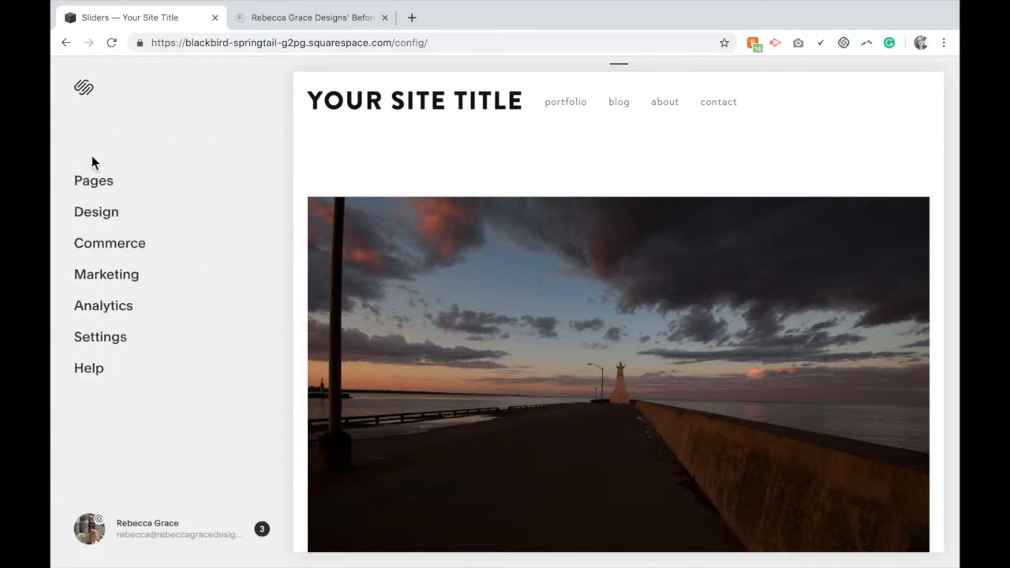
left_click(312, 18)
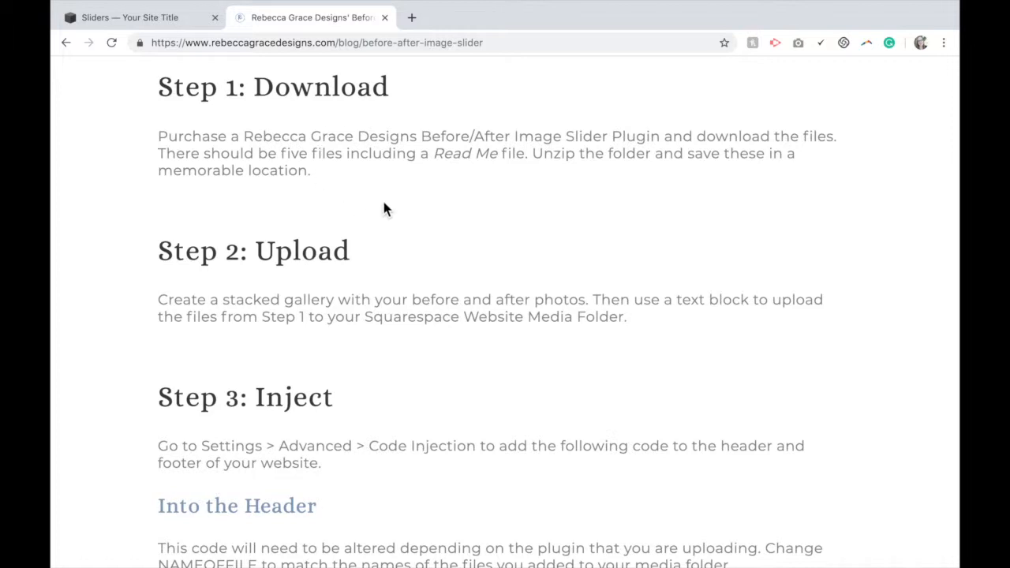
scroll(414, 382, "down", 4)
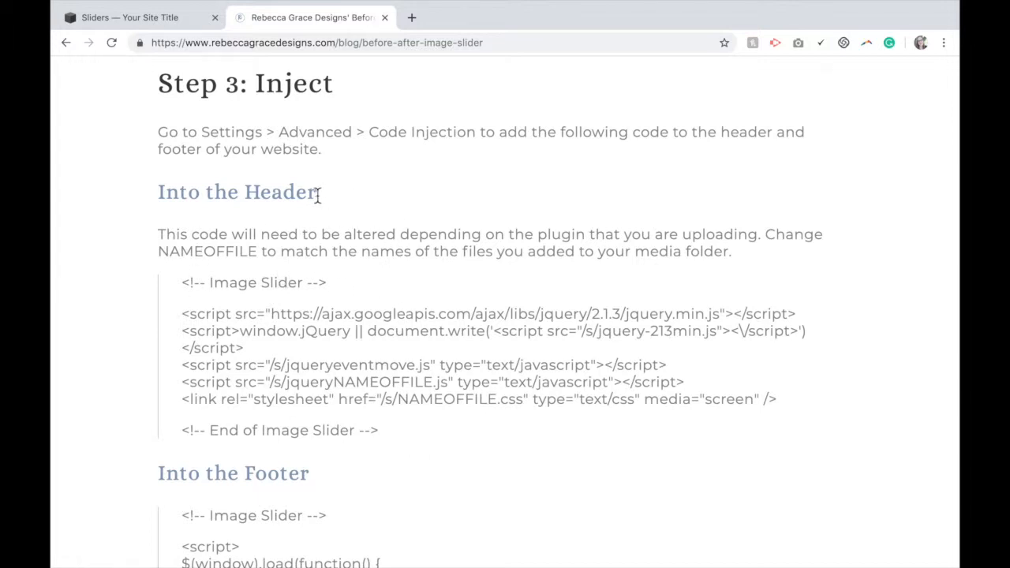
left_click_drag(389, 427, 181, 286)
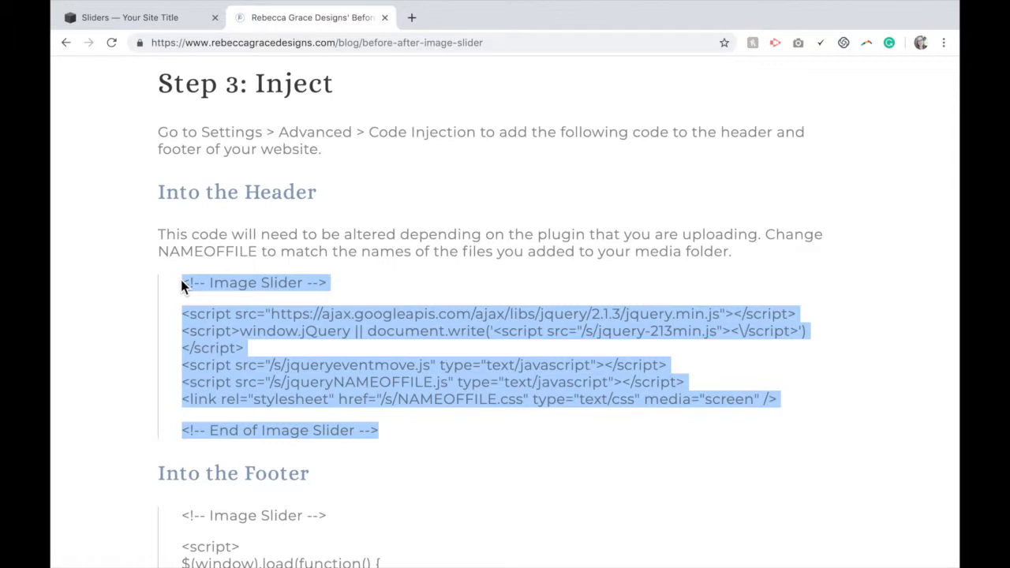
Return to the Squarespace tab and open the site Settings
left_click(158, 26)
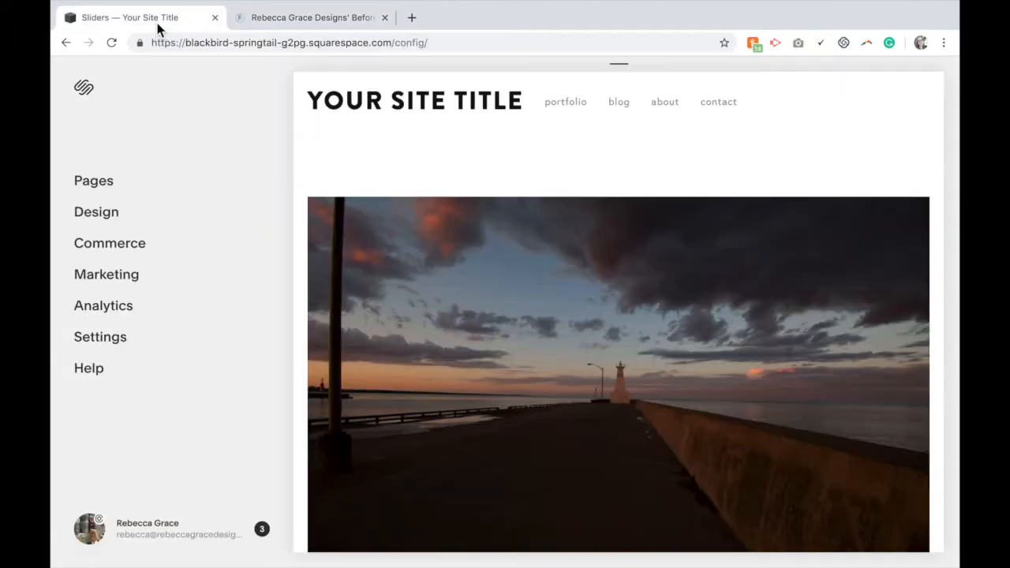
left_click(122, 347)
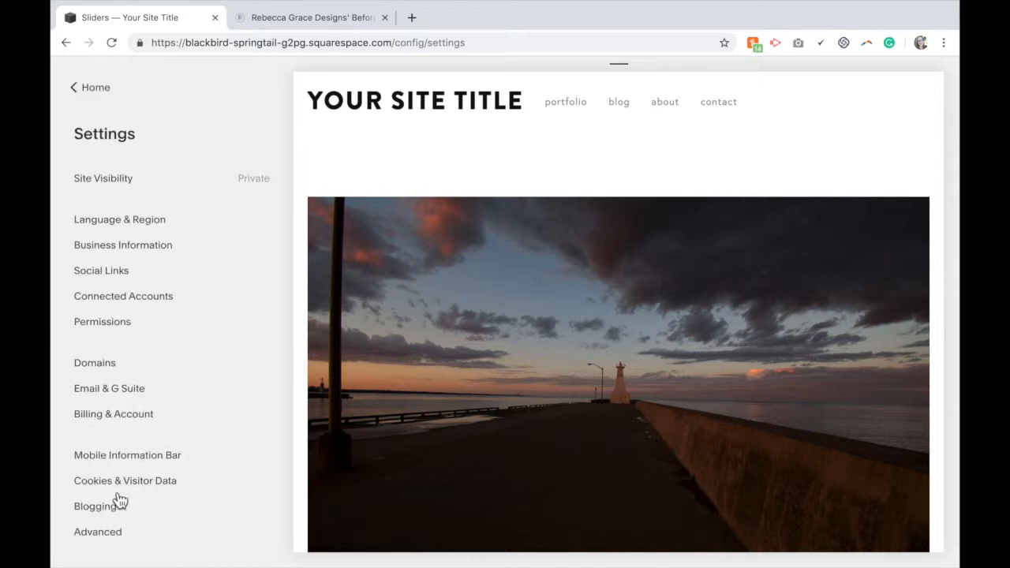
Open the Code Injection settings and paste the copied slider code into the Header field
left_click(113, 537)
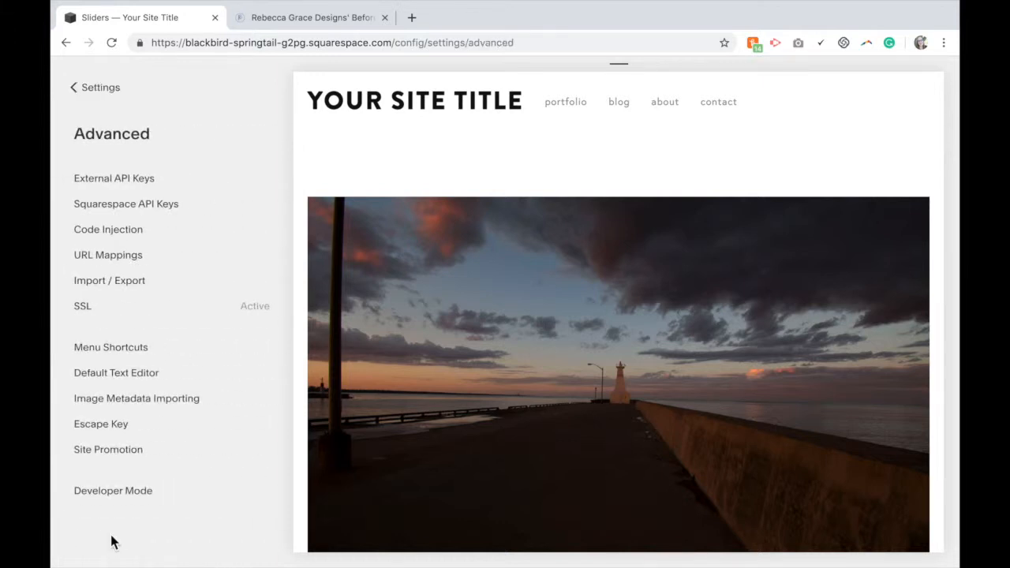
left_click(124, 238)
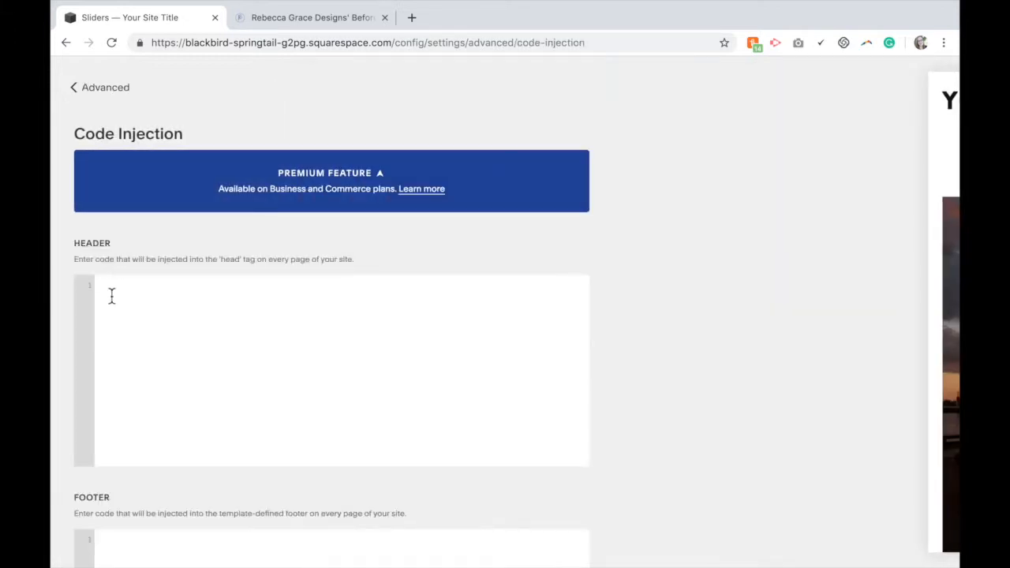
left_click(113, 291)
type("<!-- Image Slider -->  <script src=\"https://ajax.googleapis.com/ajax/libs/jquery/2.1.3/jquery.min.js\"></script> <script>window.jQuery || document.write('<script src=\"/s/jquery-213min.js\"><\\/script>')</script> <script src=\"/s/jqueryeventmove.js\" type=\"text/javascript\"></script> <script src=\"/s/jqueryNAMEOFFILE.js\" type=\"text/javascript\"></script> <link rel=\"stylesheet\" href=\"/s/NAMEOFFILE.css\" type=\"text/css\" media=\"screen\" />  <!-- End of Image Slider -->")
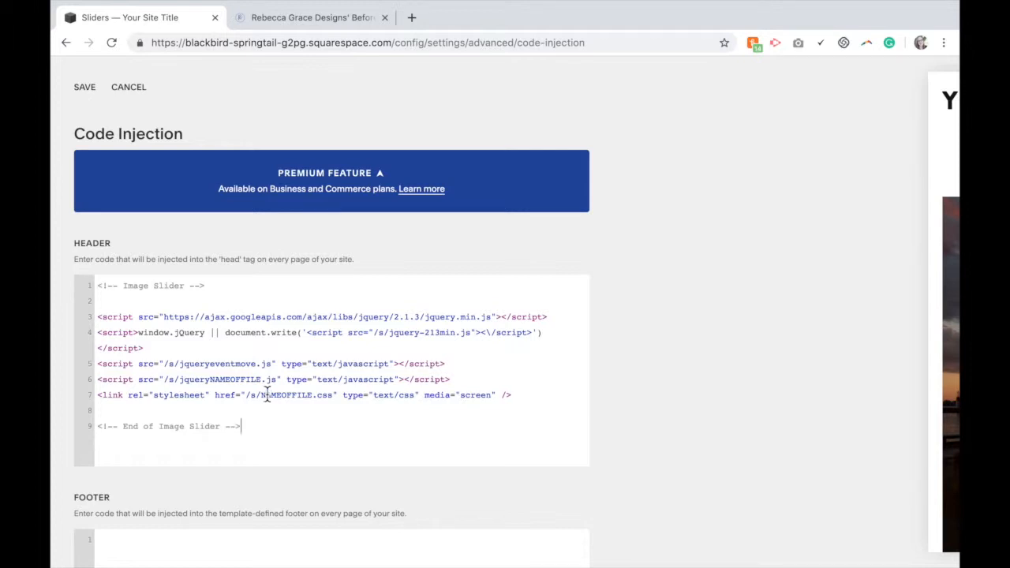
Replace the NAMEOFFILE placeholder in the jquery script line with rebeccagraceanimate
left_click_drag(263, 379, 209, 380)
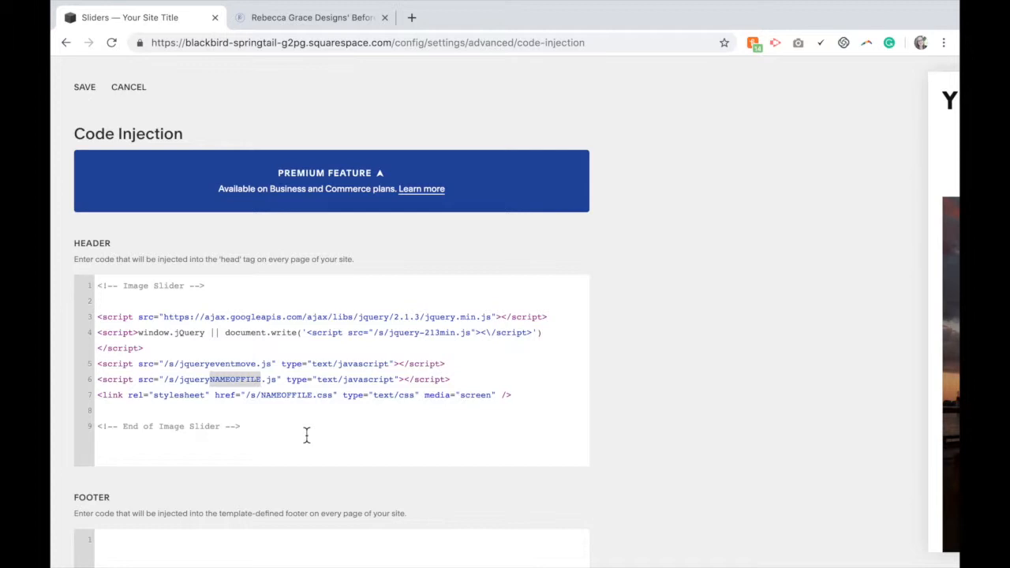
left_click_drag(359, 317, 431, 322)
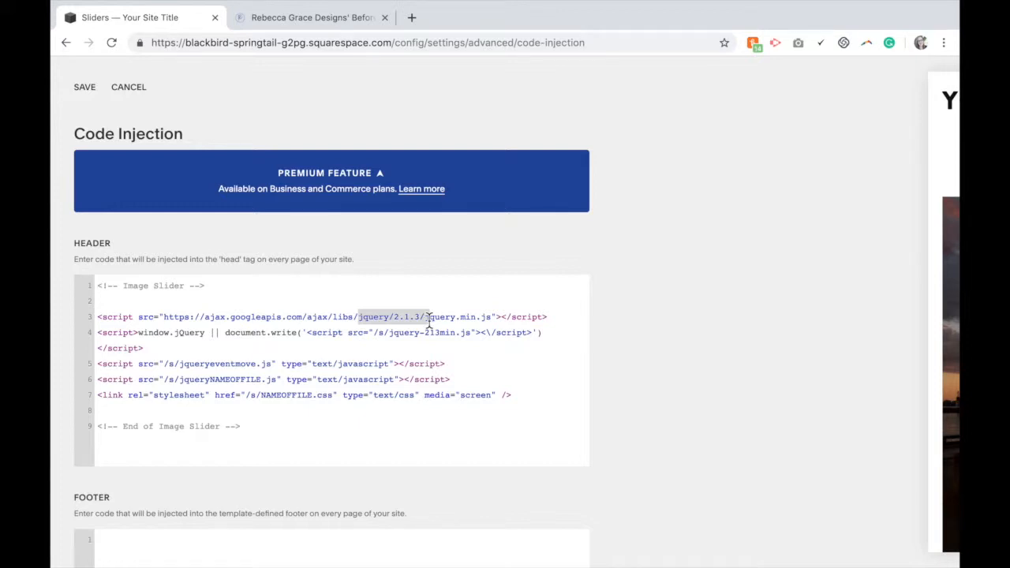
left_click_drag(192, 366, 259, 368)
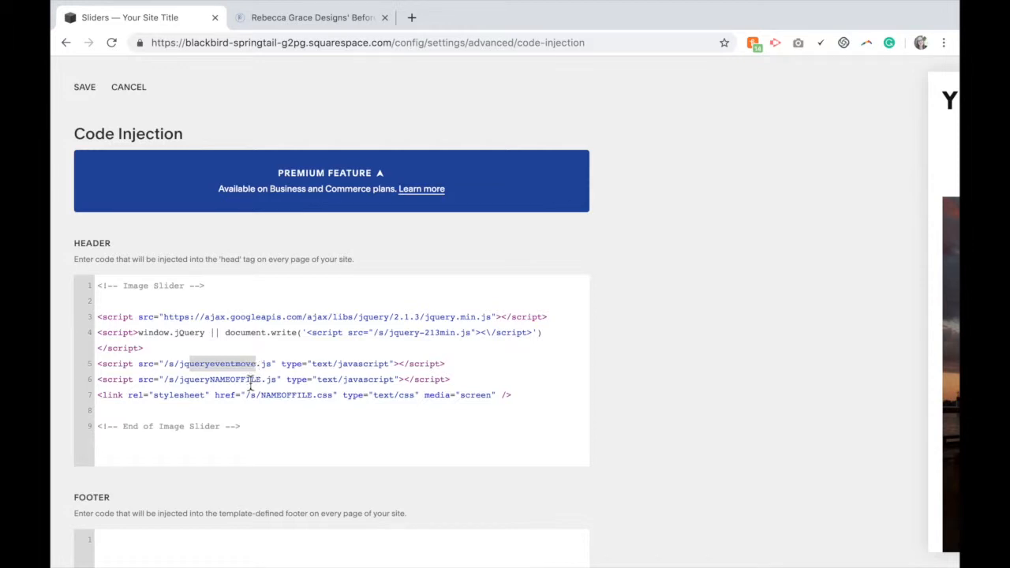
left_click_drag(261, 381, 215, 386)
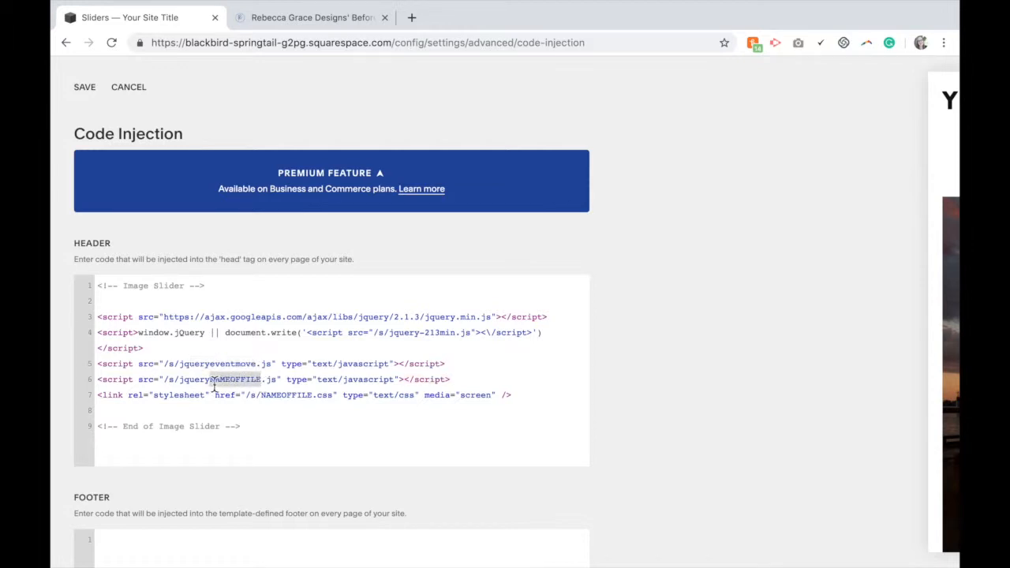
type("rebeccagrace")
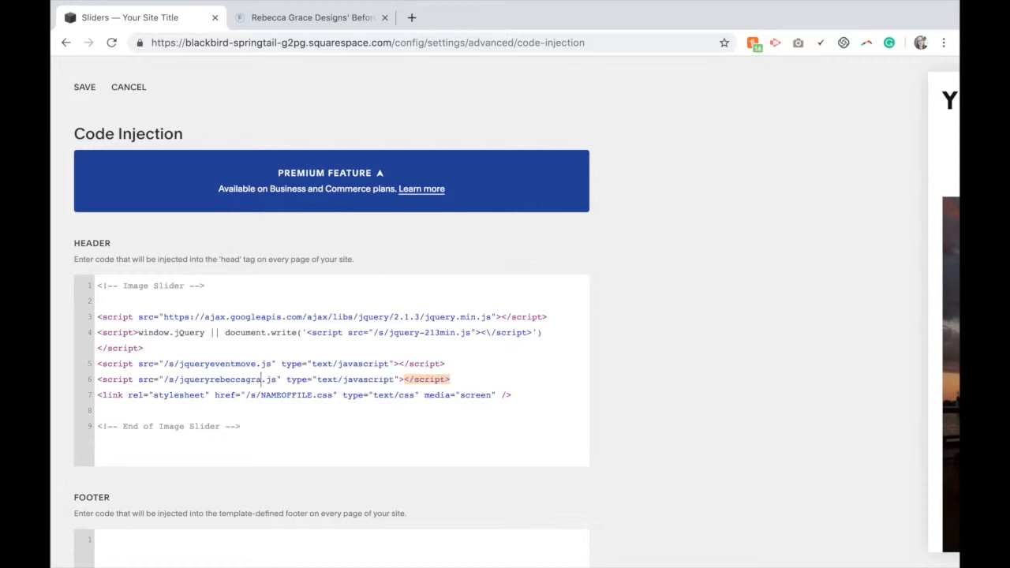
type("animate")
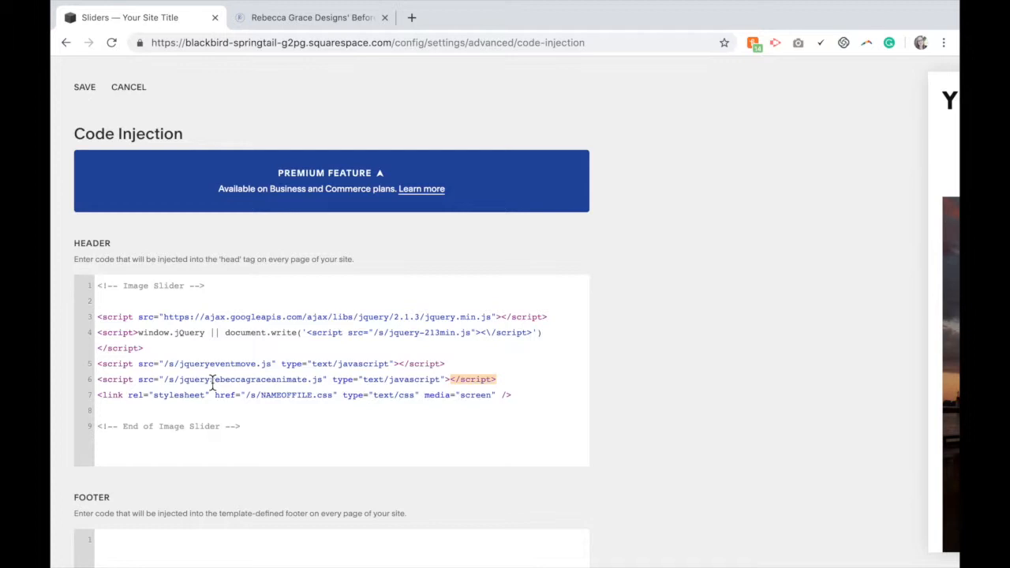
Replace NAMEOFFILE in the stylesheet link with bob and save the code injection
double_click(308, 395)
type("bob")
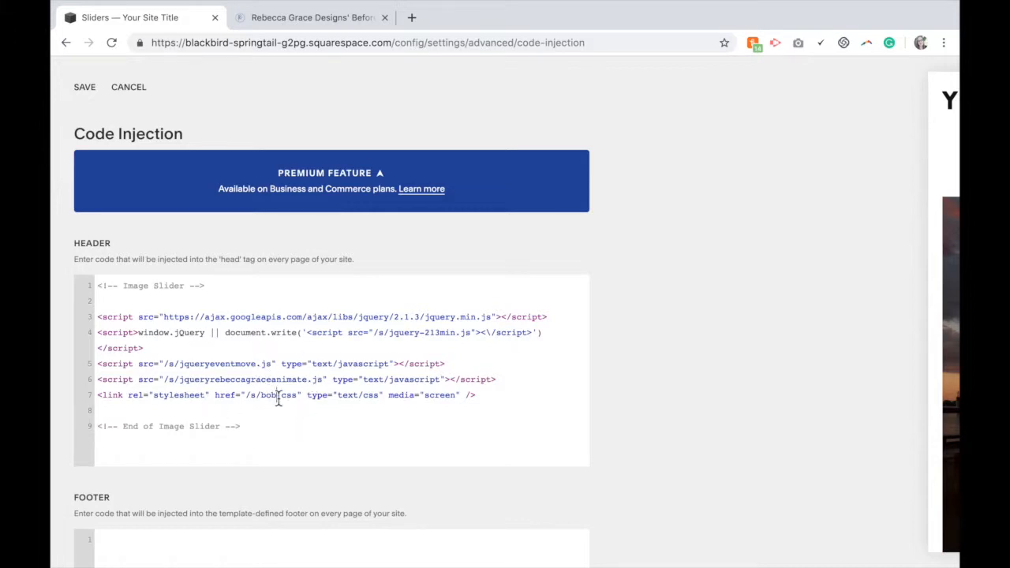
left_click(90, 89)
Switch to the tutorial tab and copy the code under Into the Footer
left_click(277, 18)
scroll(558, 486, "down", 5)
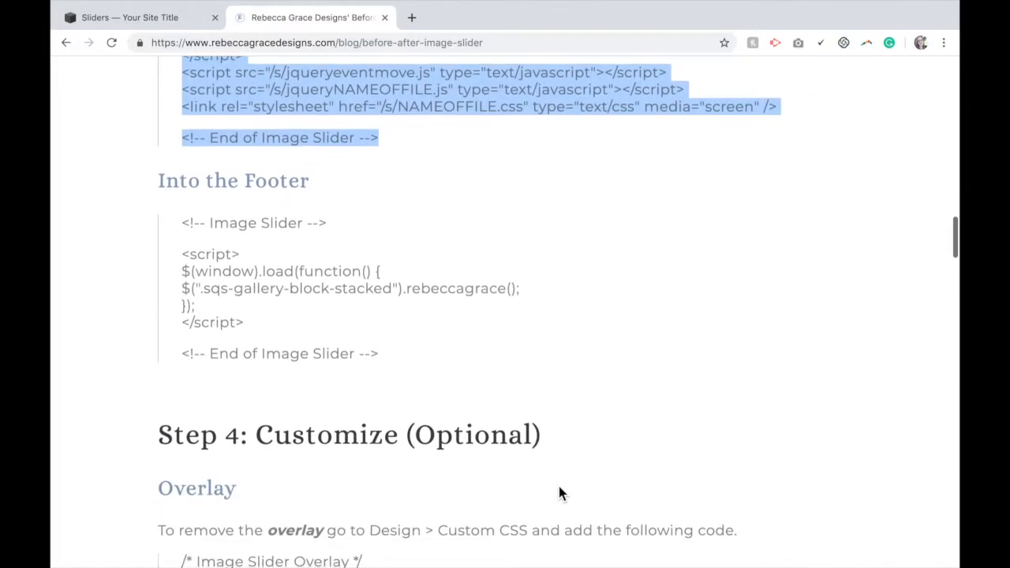
left_click_drag(386, 361, 183, 228)
key("super+c")
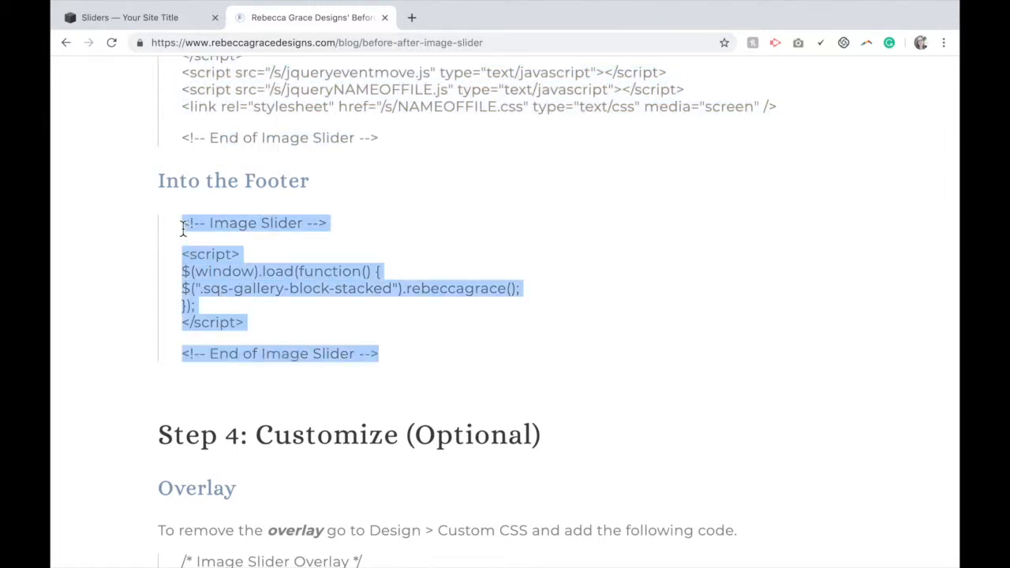
Return to the Squarespace tab, paste the footer code into the Footer field and save
left_click(160, 24)
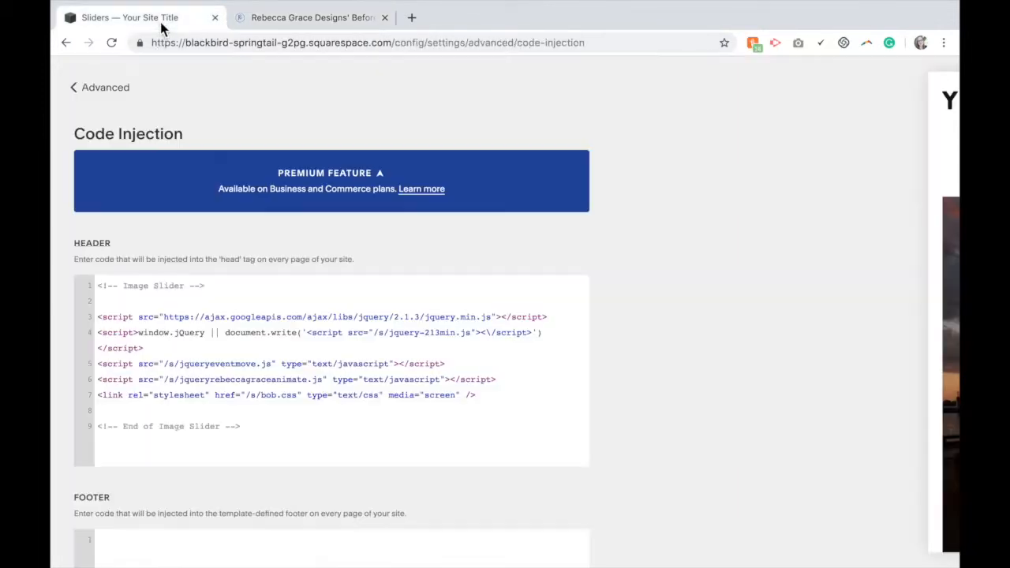
scroll(321, 495, "down", 4)
left_click(189, 286)
key("super+v")
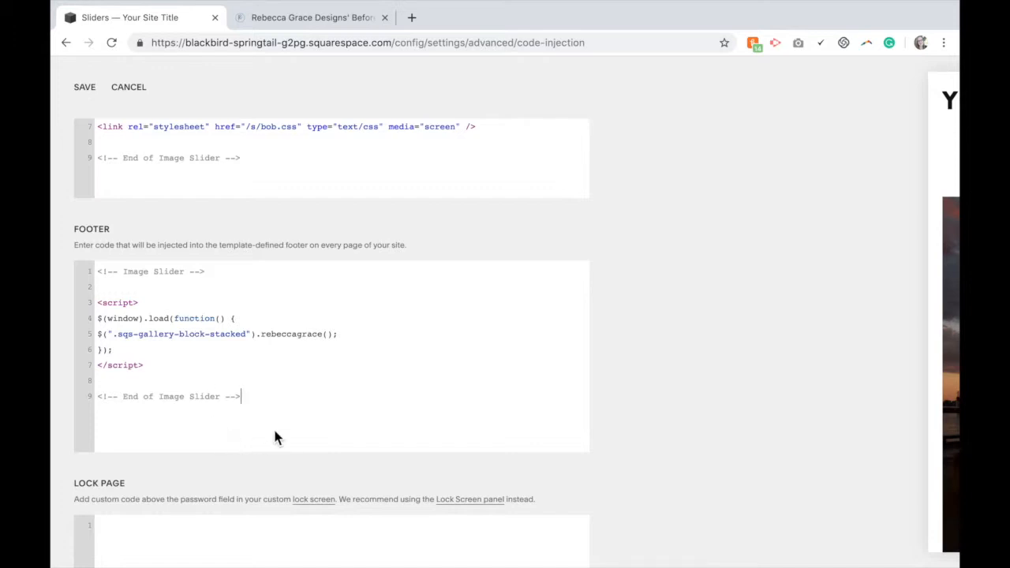
left_click(84, 88)
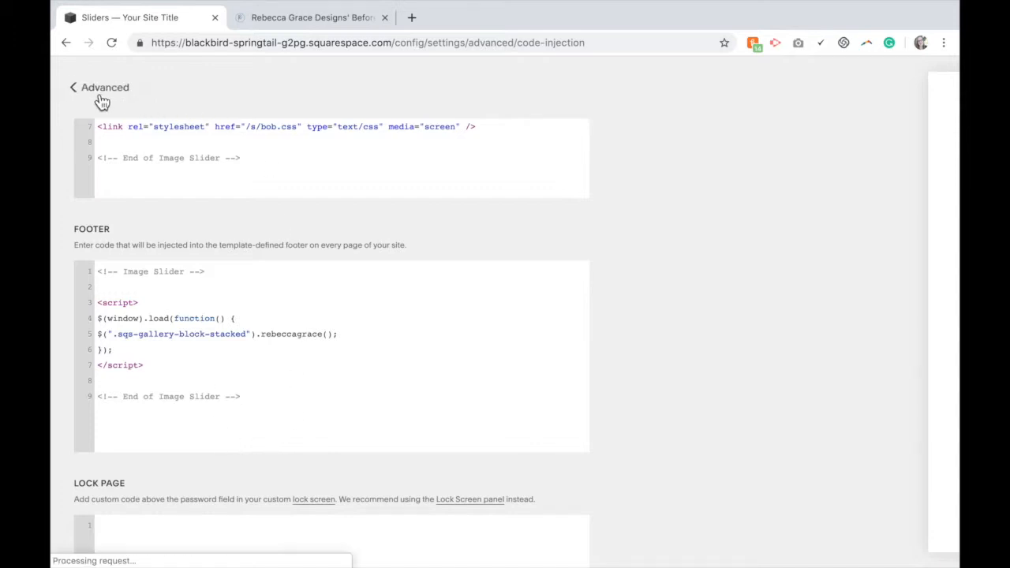
Edit the Sliders page gallery, swap the order of its two images, apply and save the page
left_click(101, 96)
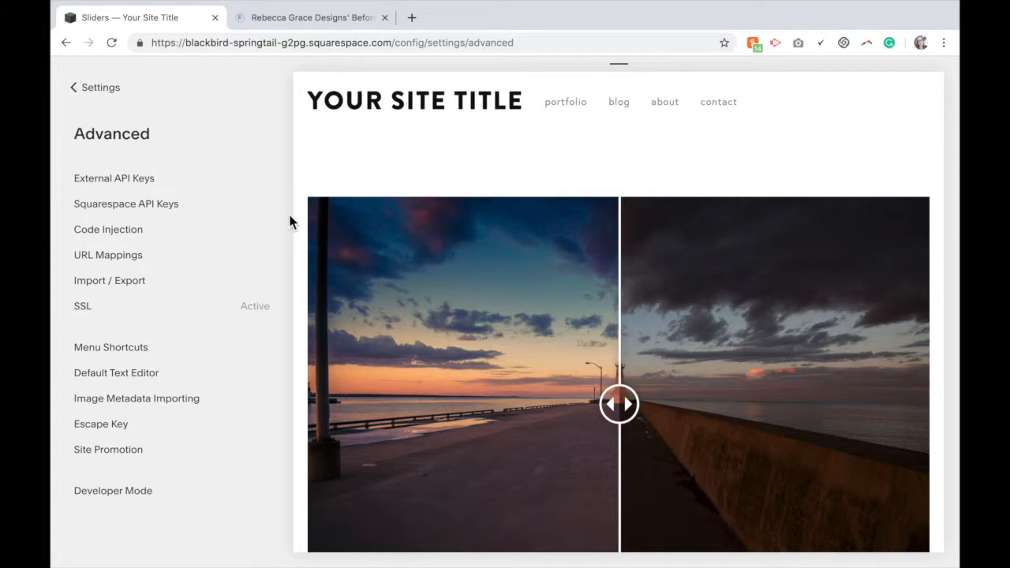
scroll(298, 218, "down", 3)
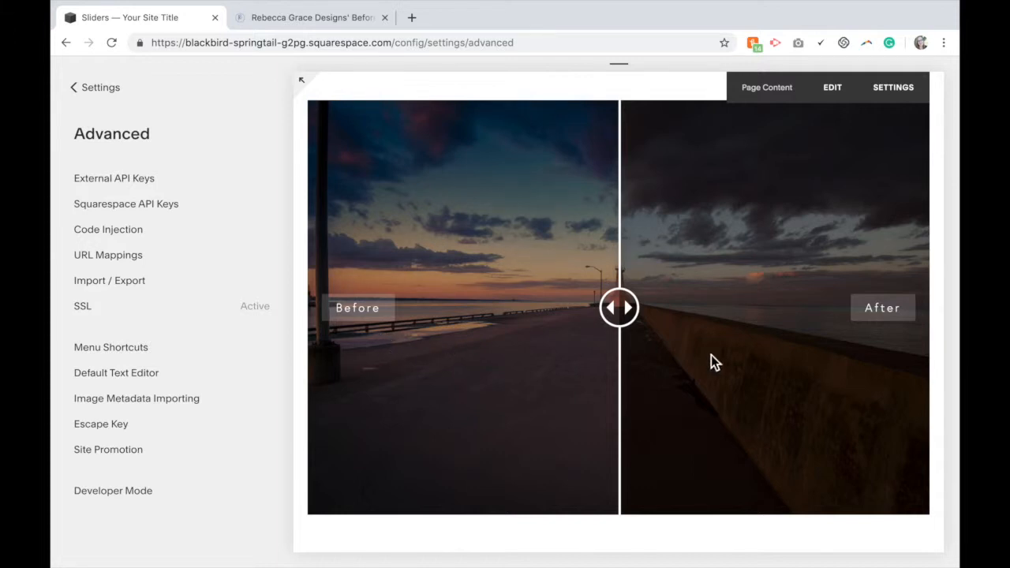
scroll(691, 358, "up", 1)
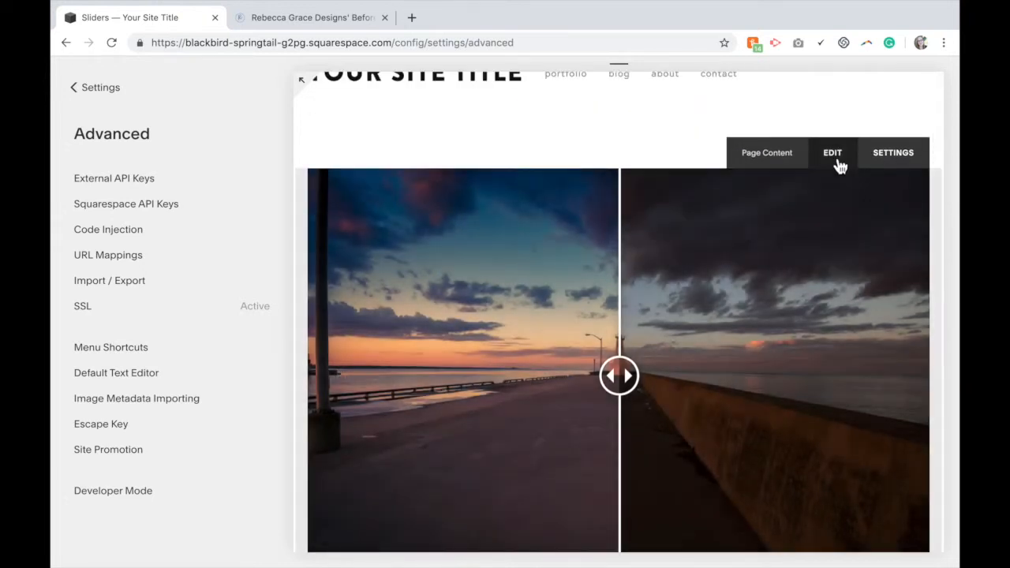
left_click(838, 159)
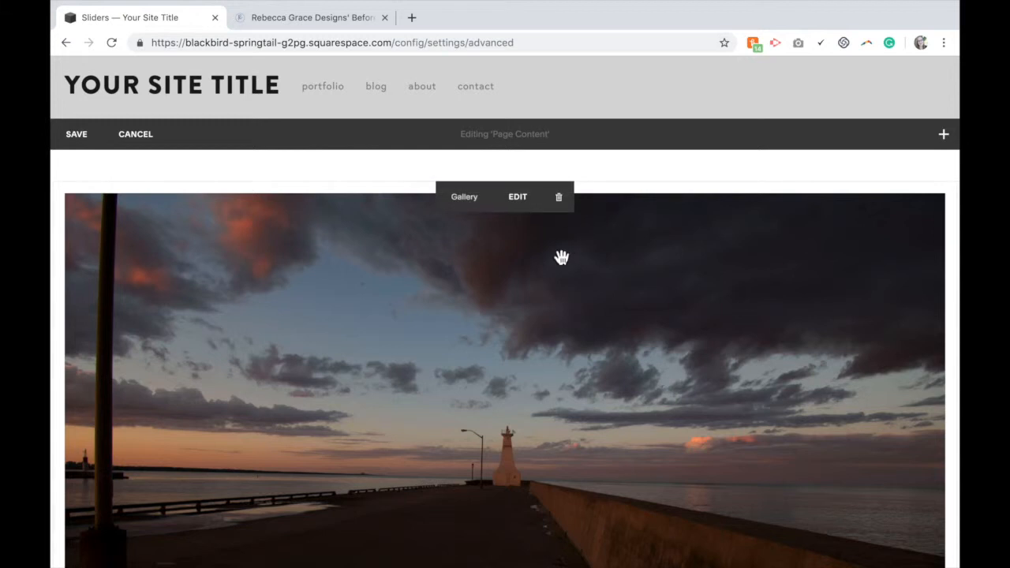
left_click(519, 214)
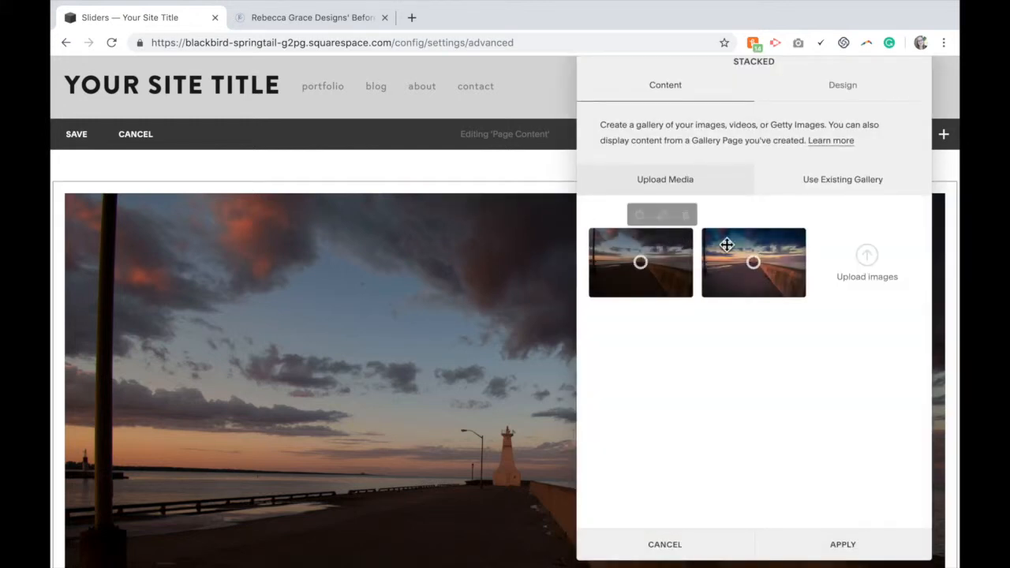
left_click_drag(753, 254, 623, 253)
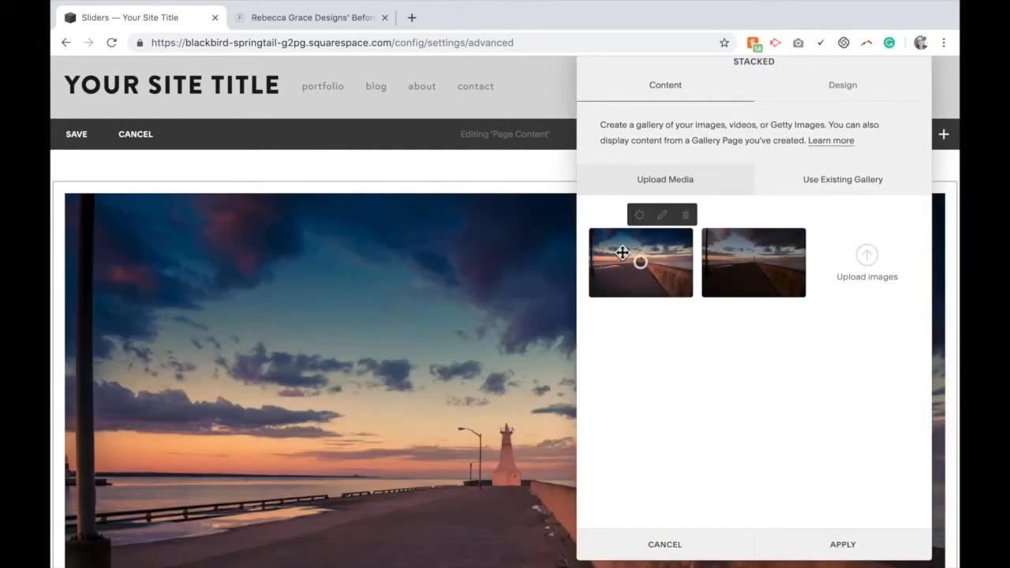
left_click(839, 543)
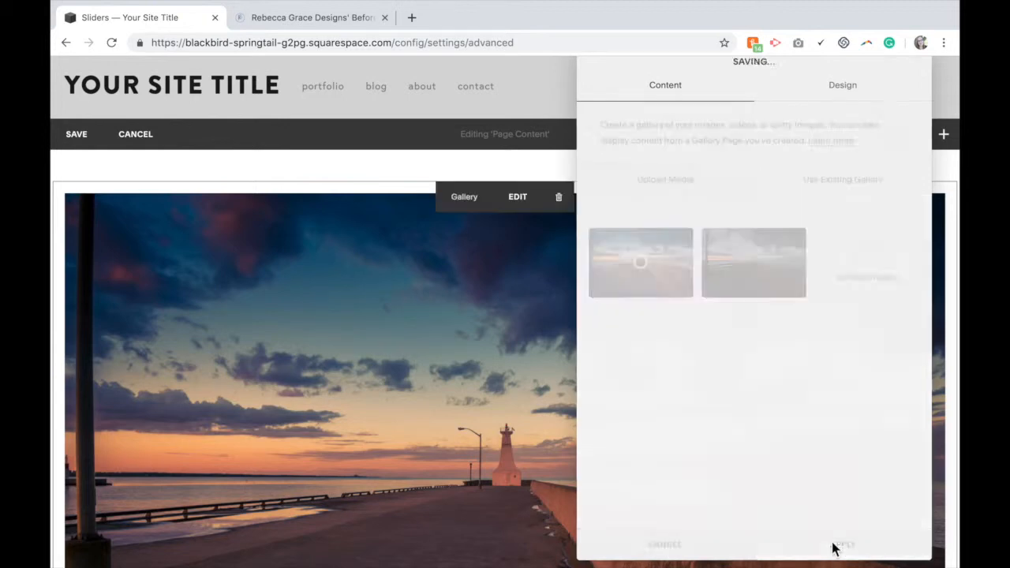
left_click(69, 133)
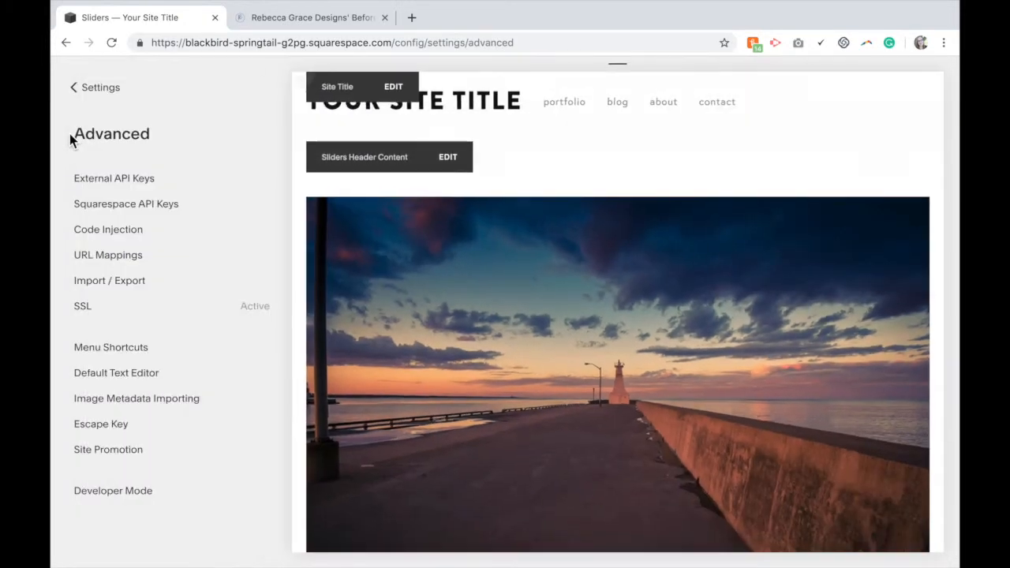
Reload the site preview and drag the slider handle to test the before/after comparison
left_click(113, 44)
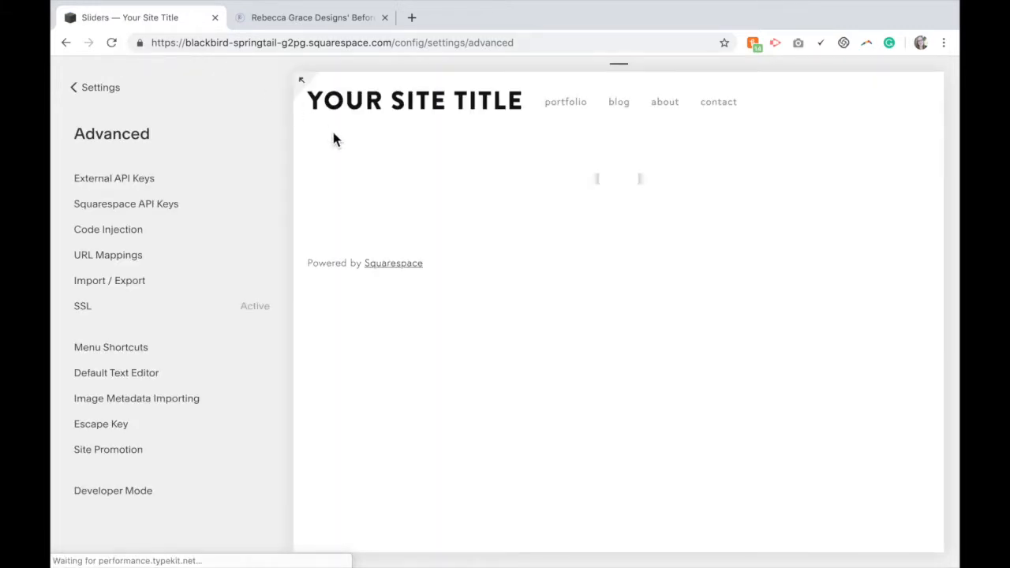
scroll(624, 130, "down", 2)
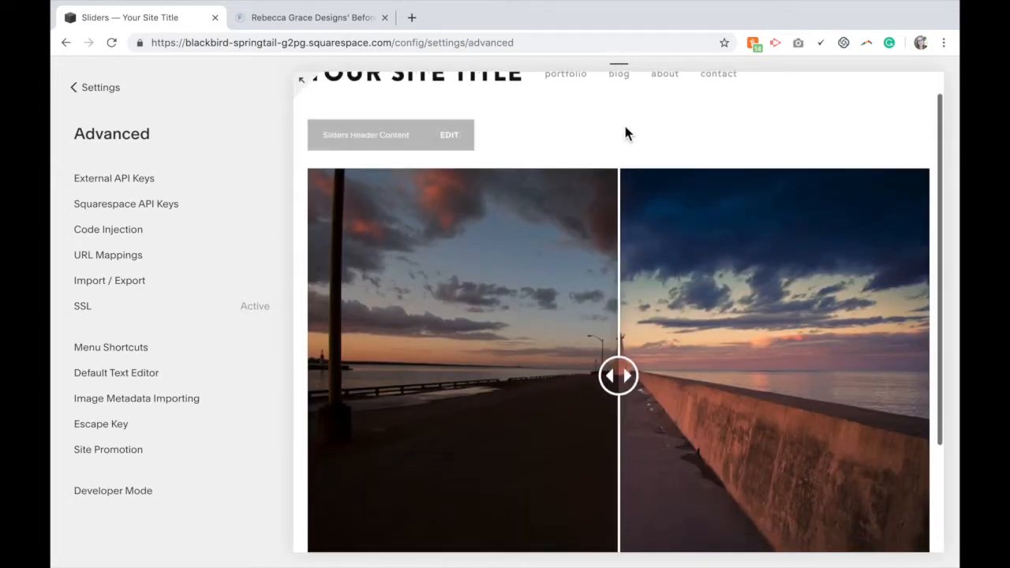
left_click_drag(616, 336, 829, 335)
left_click_drag(609, 359, 624, 342)
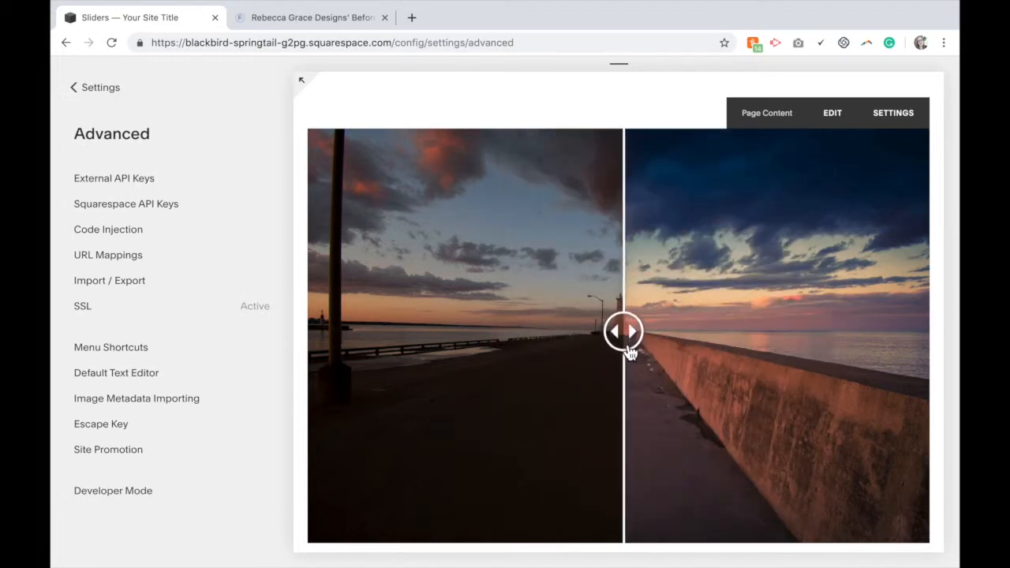
Switch to the tutorial tab and copy the Image Slider Overlay CSS under Step 4: Customize
left_click(279, 21)
scroll(455, 421, "down", 5)
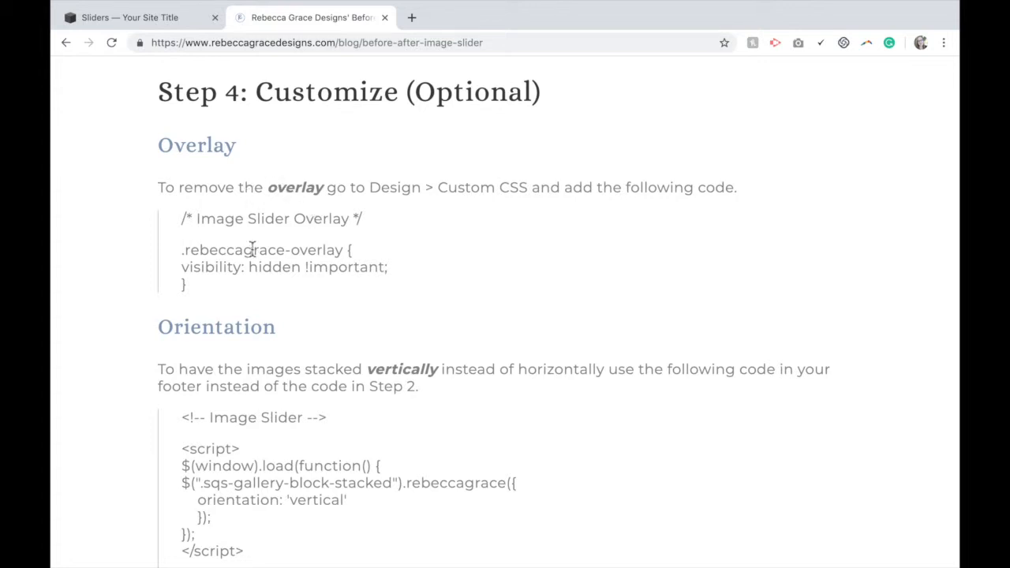
left_click_drag(195, 292, 177, 223)
key("ctrl+c")
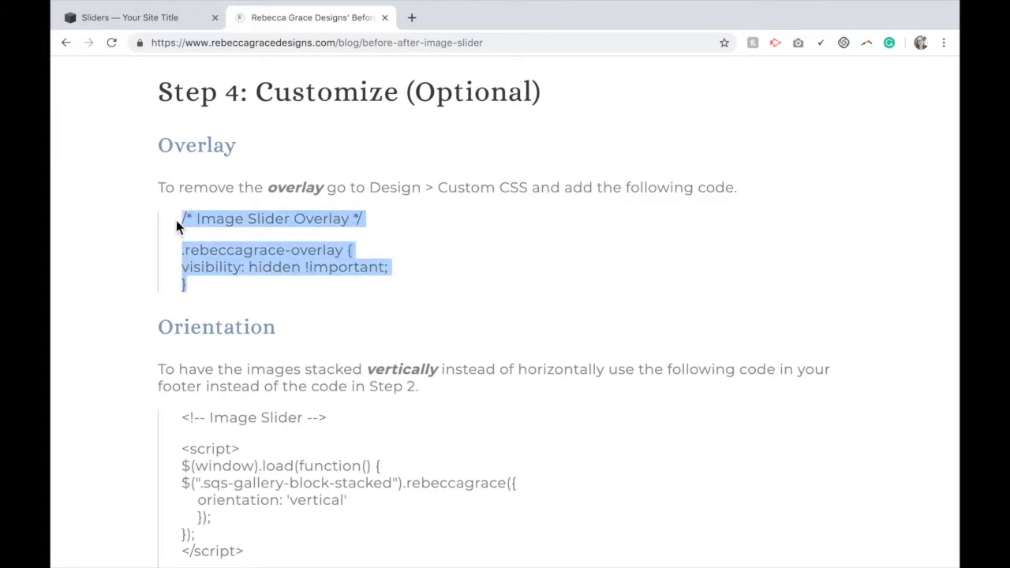
Return to the Squarespace tab and paste the overlay CSS into the Design's Custom CSS editor
left_click(169, 26)
left_click(100, 92)
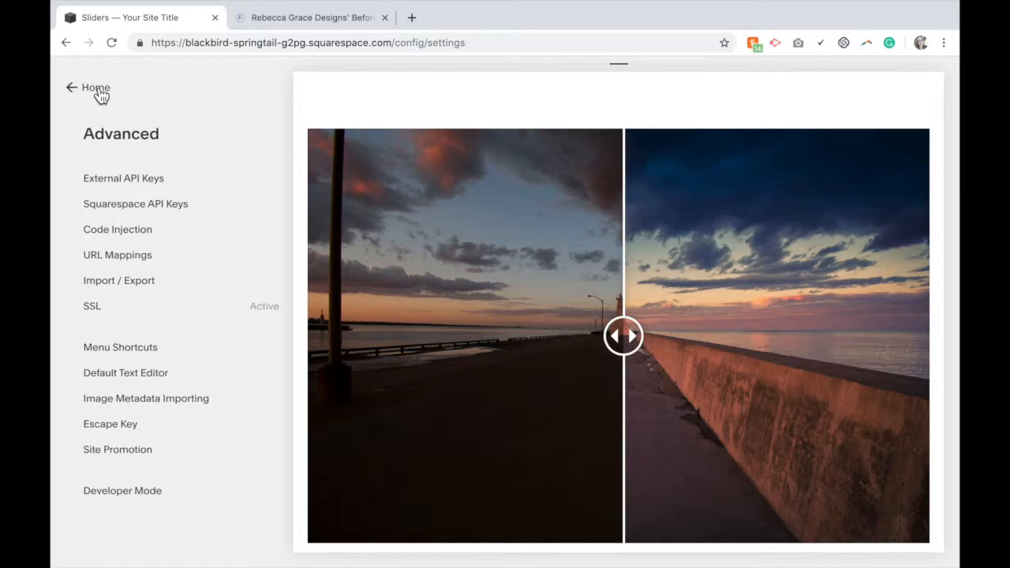
left_click(97, 90)
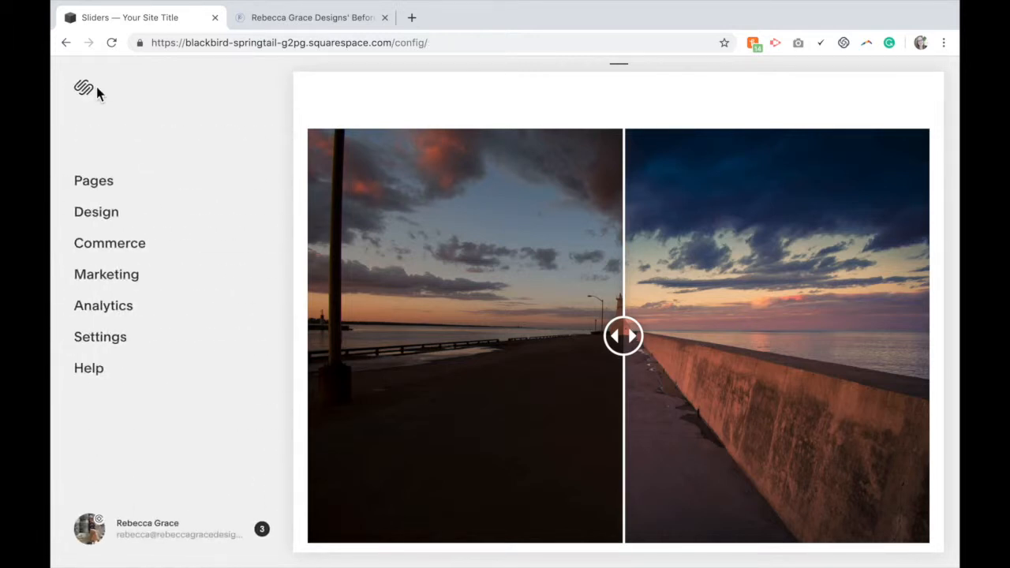
left_click(109, 216)
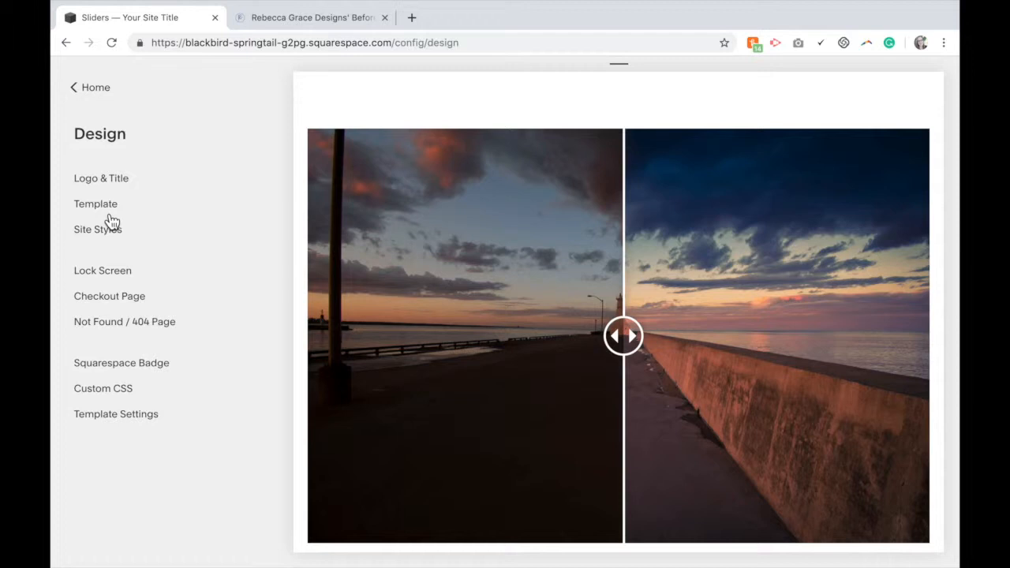
left_click(105, 390)
key("ctrl+v")
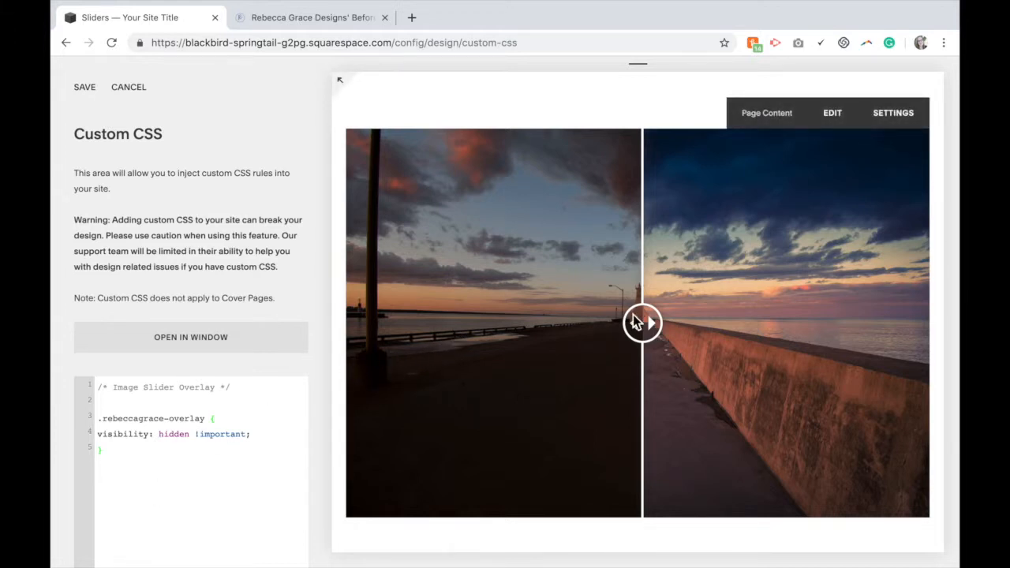
Test the slider handle in the preview, save the Custom CSS and highlight the overlay code
left_click_drag(661, 324, 697, 304)
left_click_drag(623, 297, 642, 304)
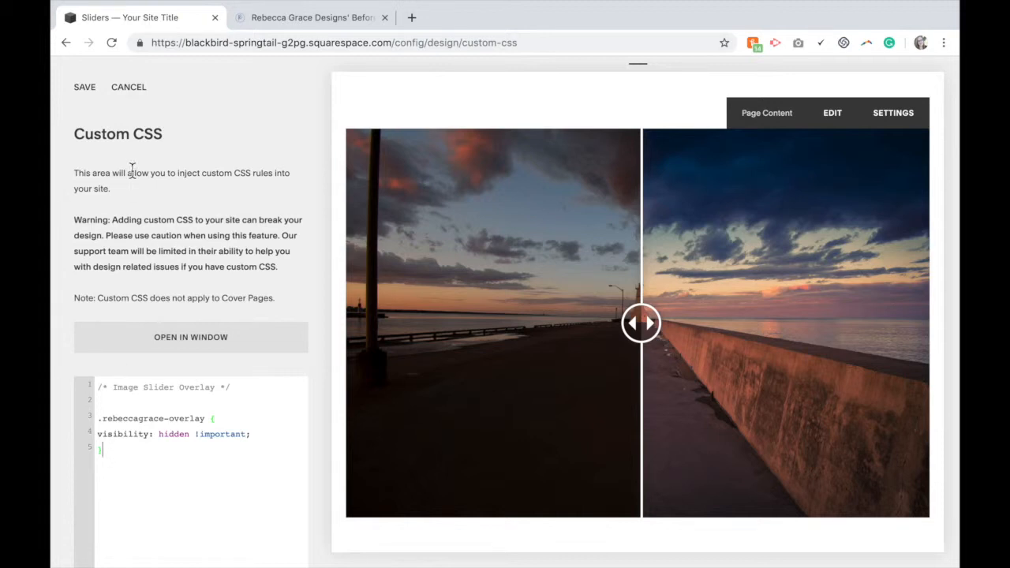
left_click(90, 91)
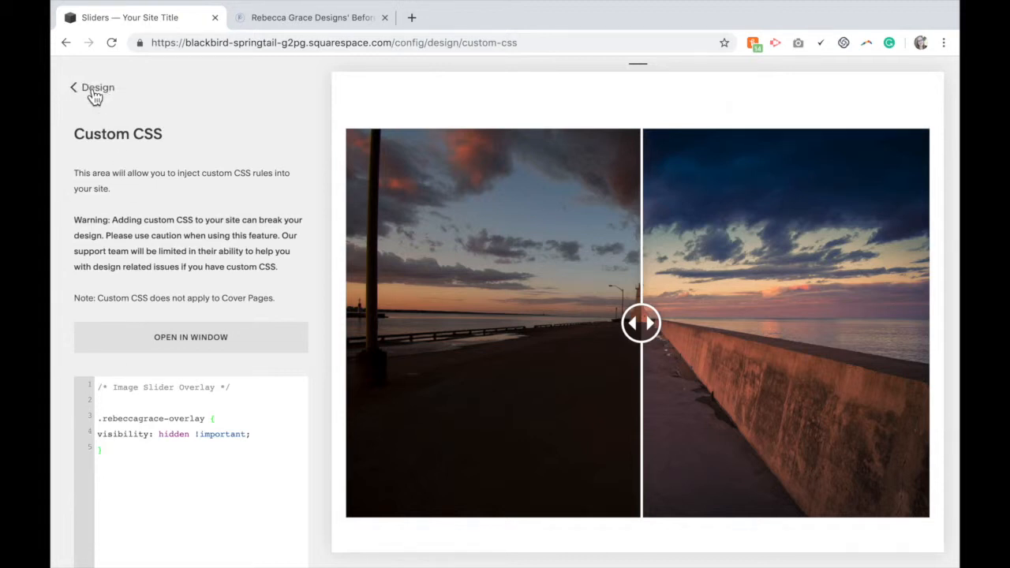
left_click_drag(124, 462, 98, 388)
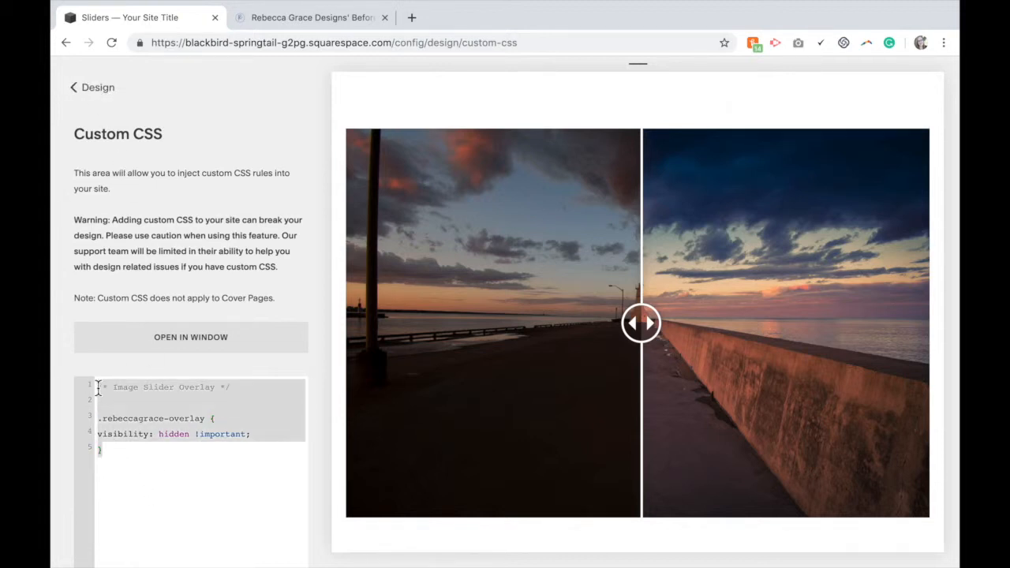
Close the Custom CSS panel and return to the main site menu
key("BackSpace")
left_click(87, 91)
left_click(87, 91)
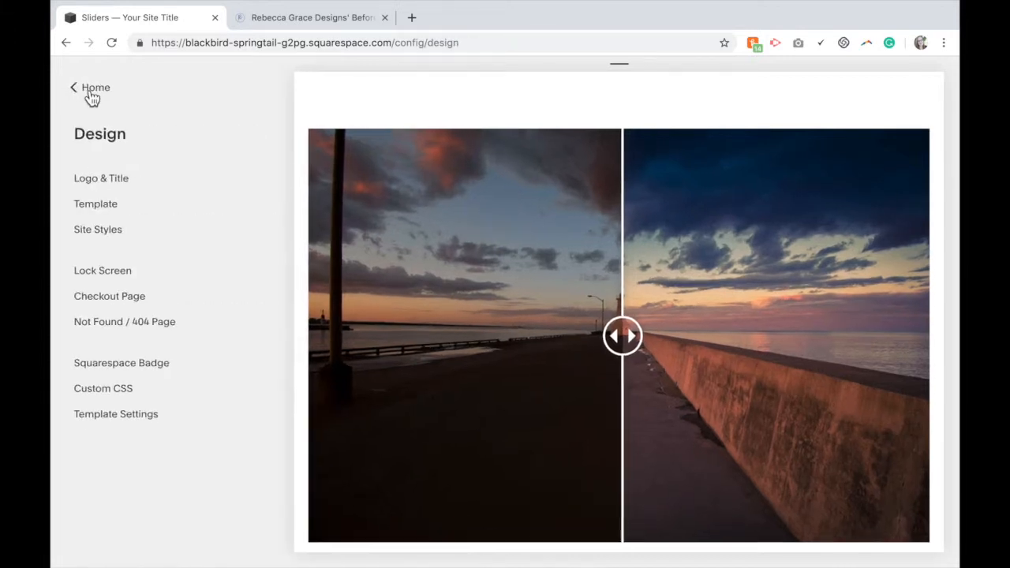
left_click(91, 91)
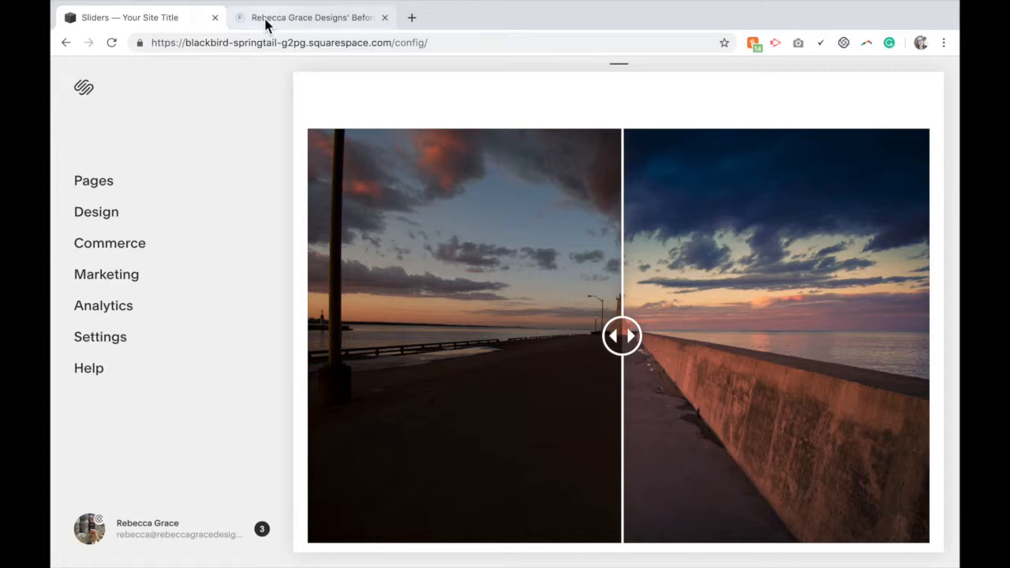
Switch to the tutorial tab and copy the vertical Orientation footer code
left_click(266, 24)
scroll(377, 249, "down", 5)
scroll(376, 249, "up", 1)
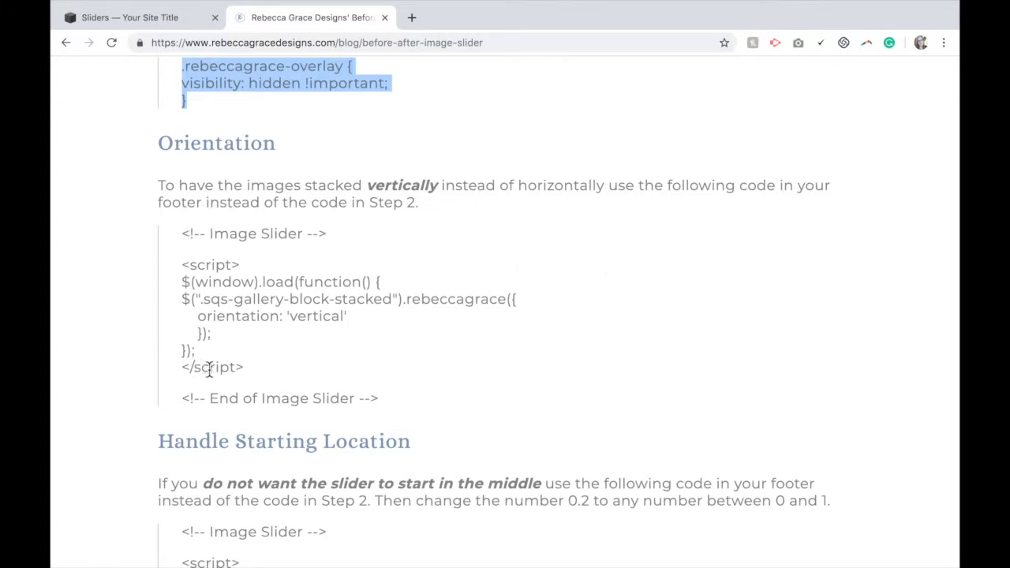
left_click_drag(384, 404, 180, 239)
key("ctrl+c")
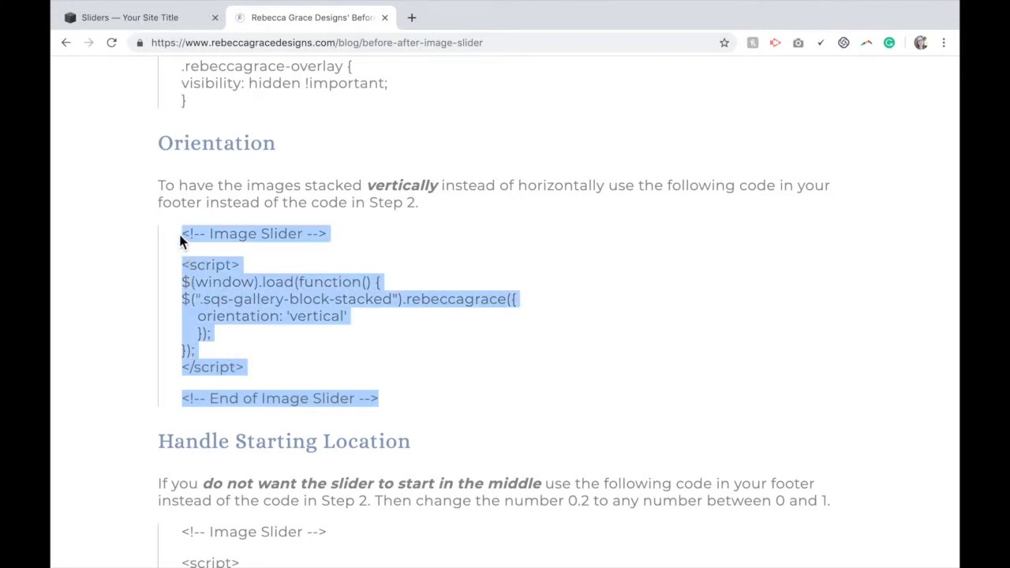
Open Settings > Advanced > Code Injection and replace the footer code with the pasted vertical orientation code
left_click(146, 9)
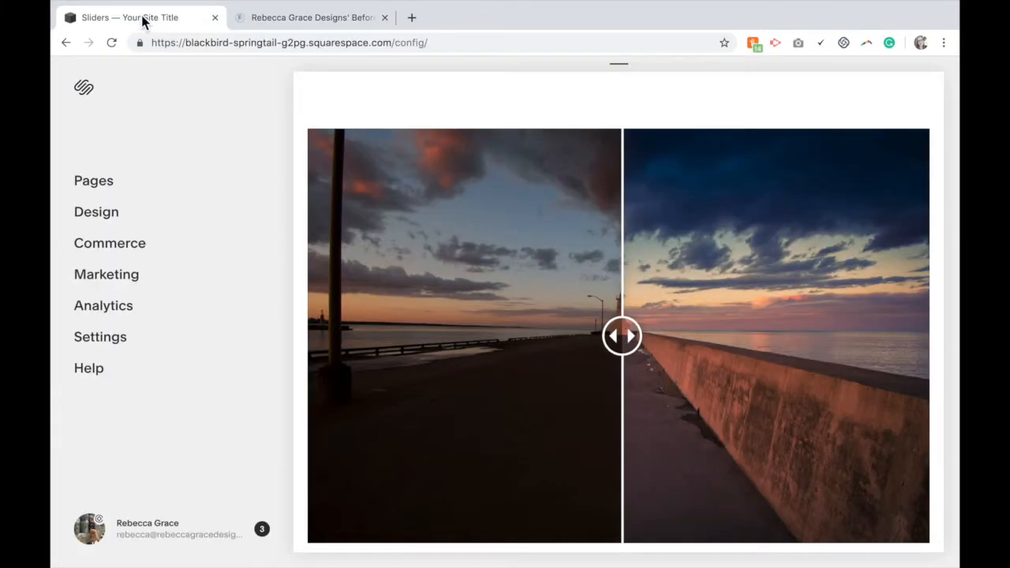
left_click(115, 339)
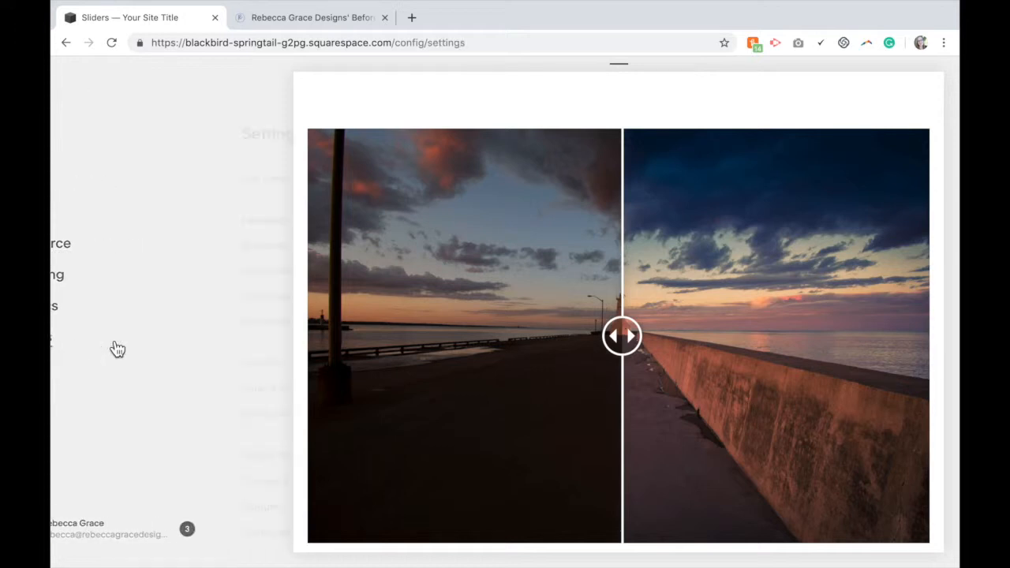
left_click(112, 533)
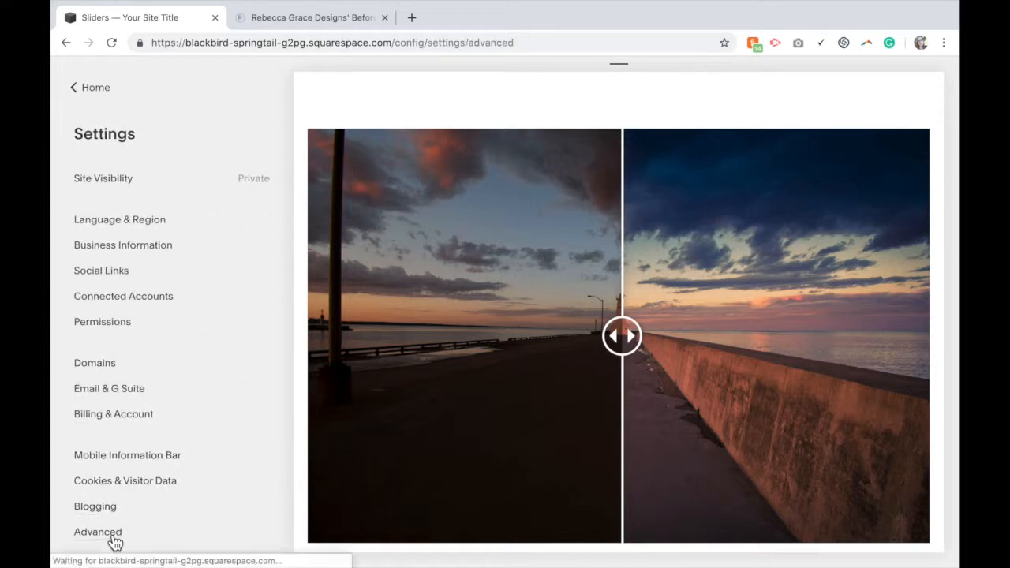
left_click(128, 231)
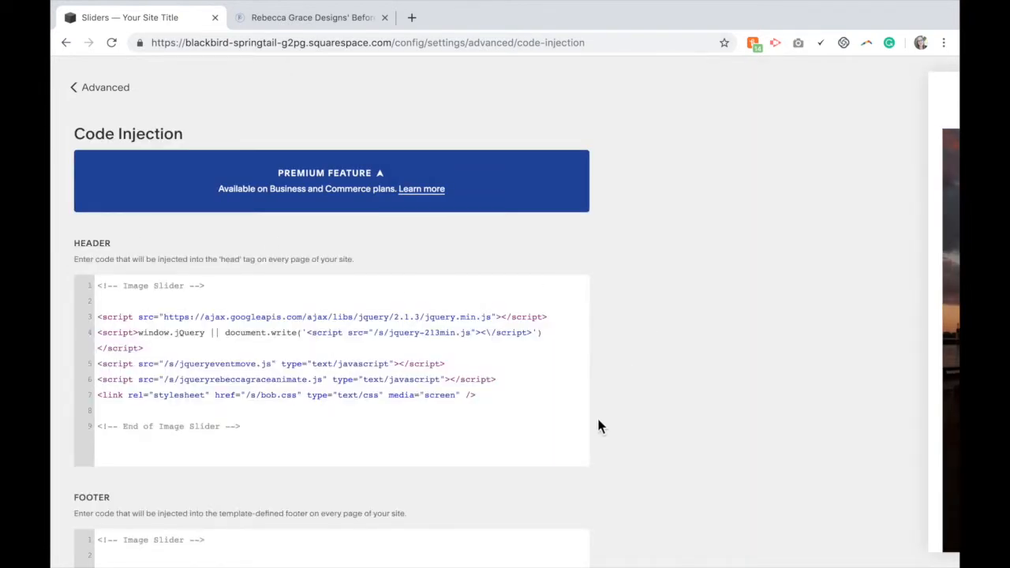
scroll(596, 423, "down", 5)
left_click_drag(241, 398, 87, 259)
key("BackSpace")
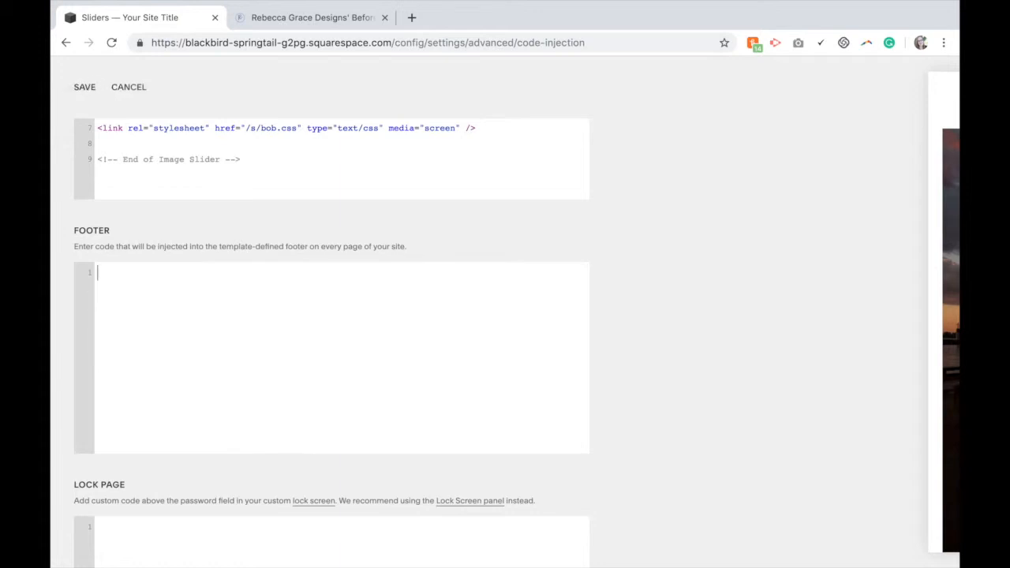
key("ctrl+v")
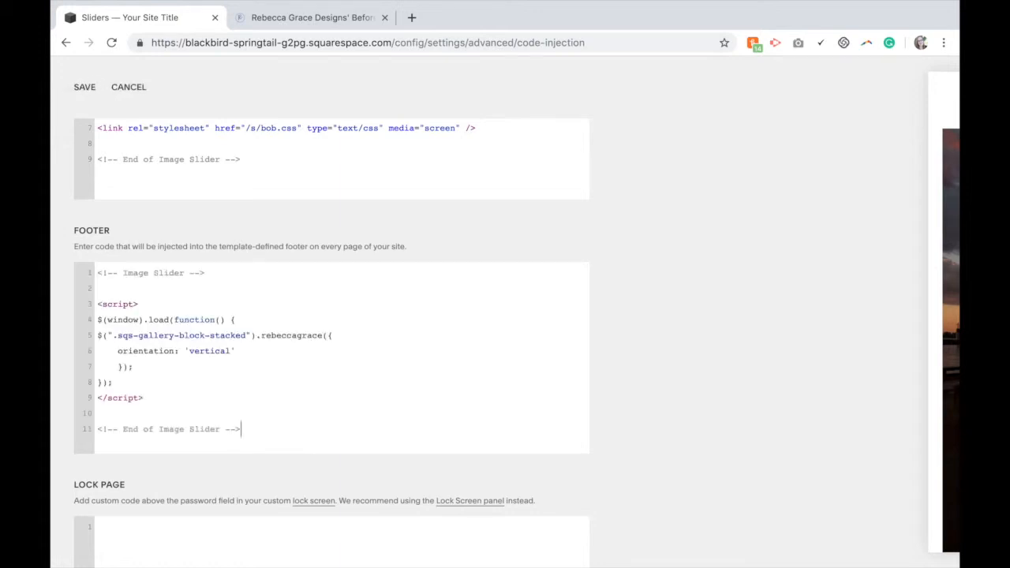
Save the footer code injection and test the vertical slider handle in the page preview
left_click_drag(235, 350, 121, 355)
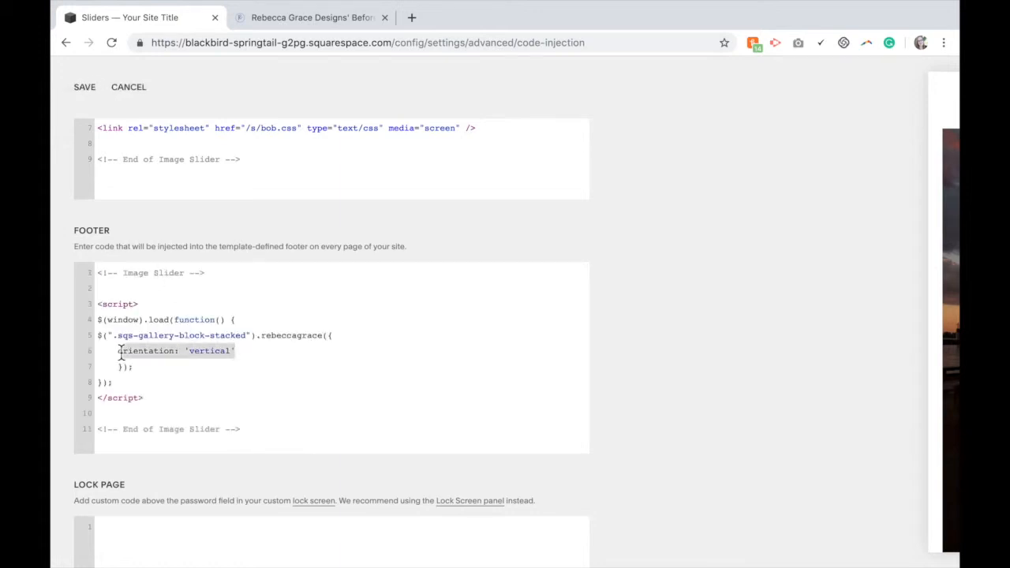
left_click(255, 350)
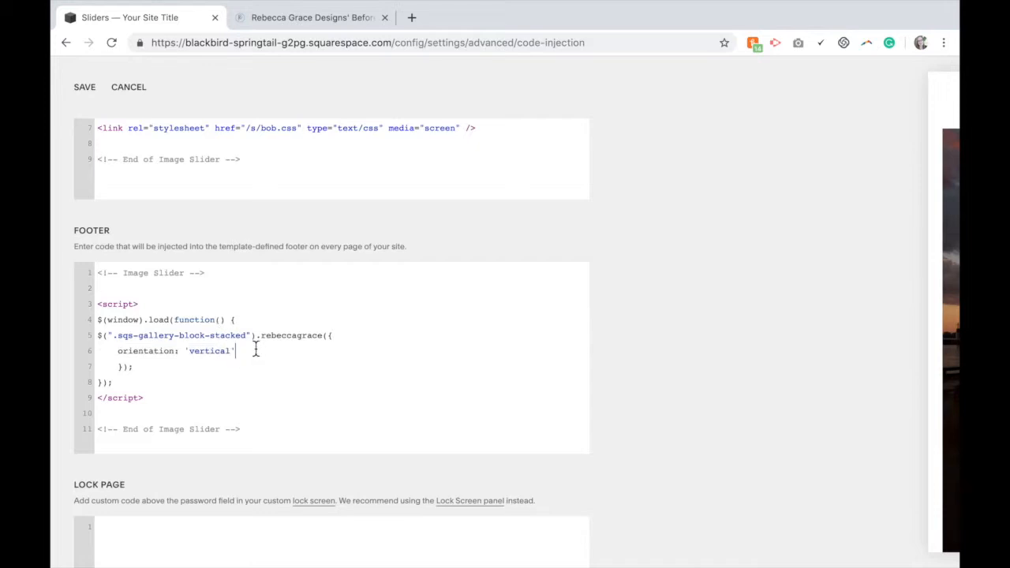
left_click(84, 89)
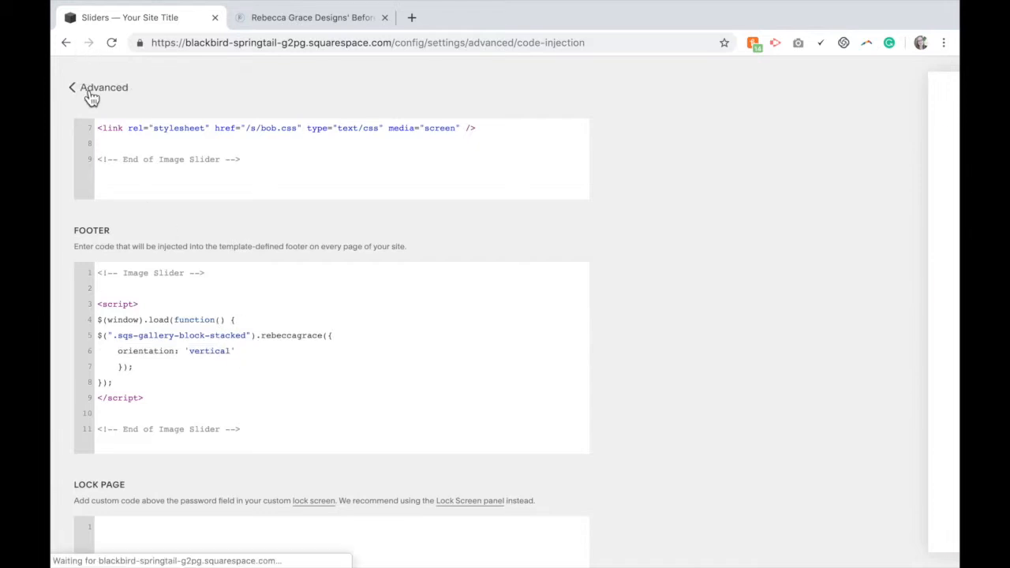
left_click(99, 88)
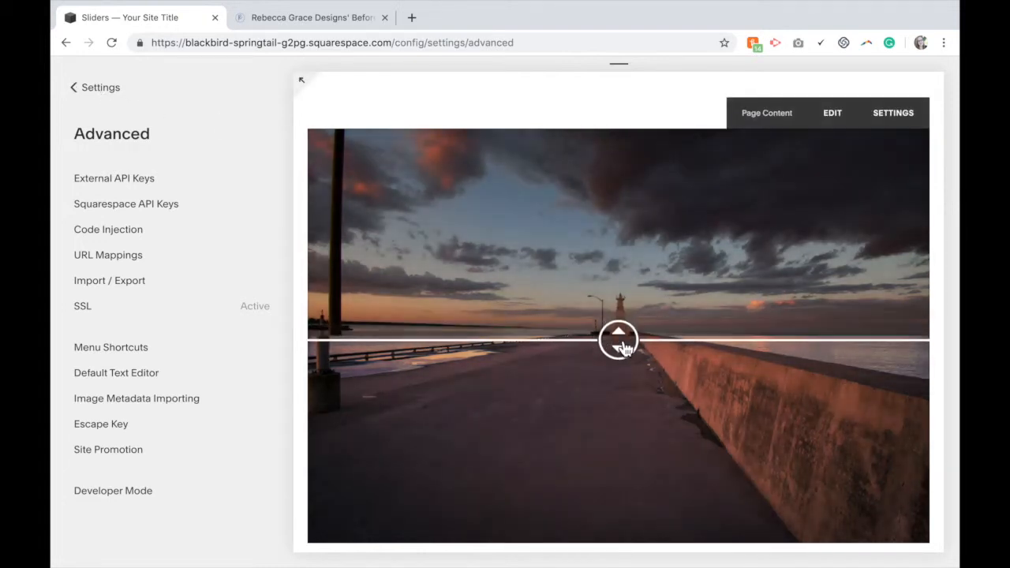
left_click_drag(623, 347, 623, 343)
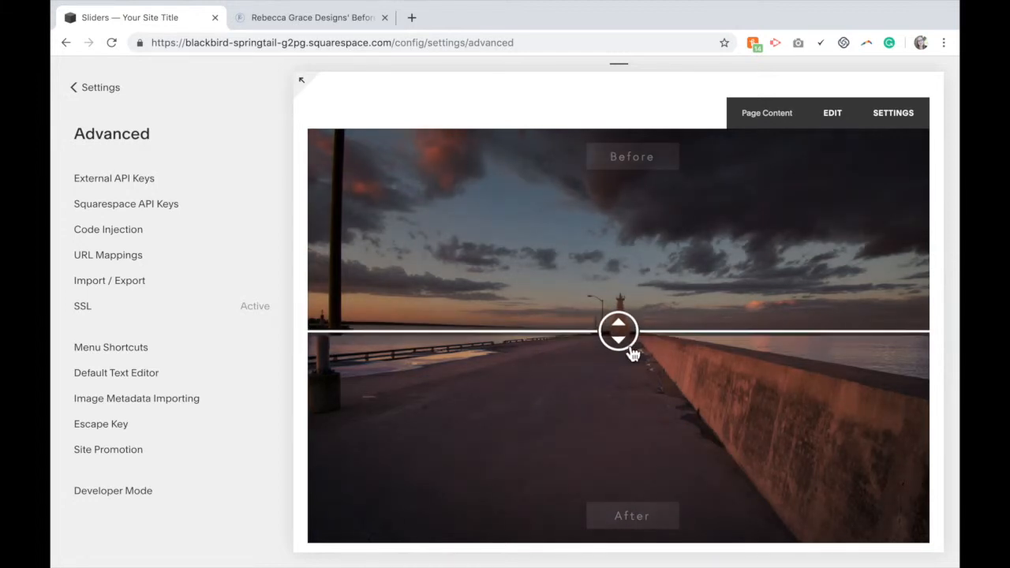
Switch to the tutorial tab and copy the Handle Starting Location footer code
left_click(316, 15)
left_click(494, 371)
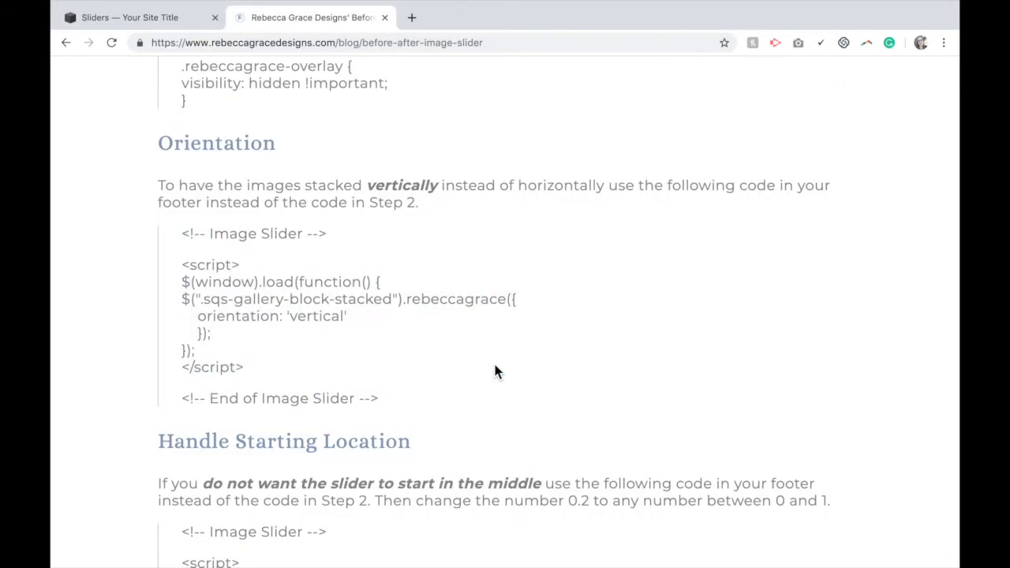
scroll(494, 371, "down", 5)
scroll(496, 371, "down", 1)
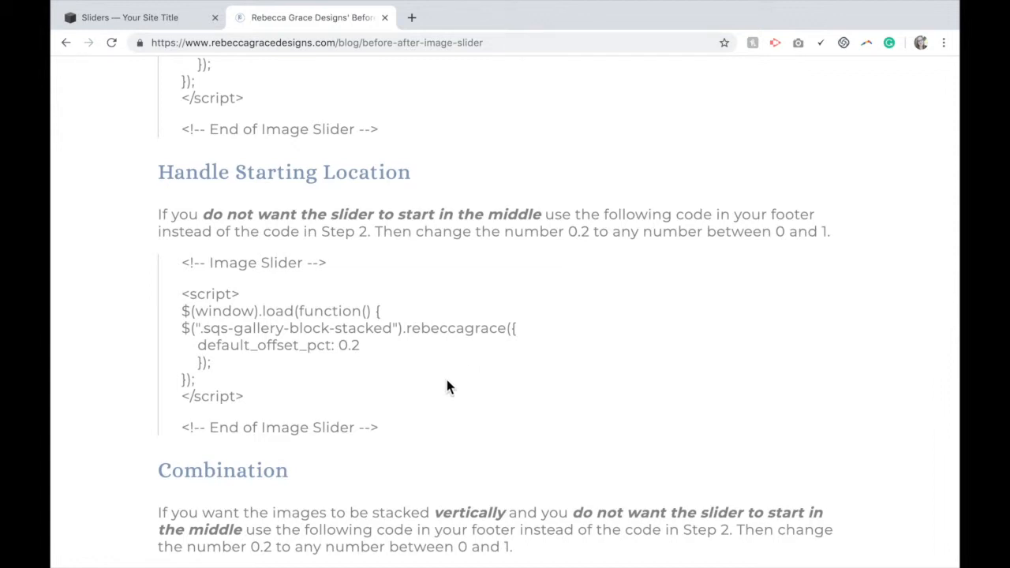
left_click_drag(389, 436, 183, 267)
key("ctrl+c")
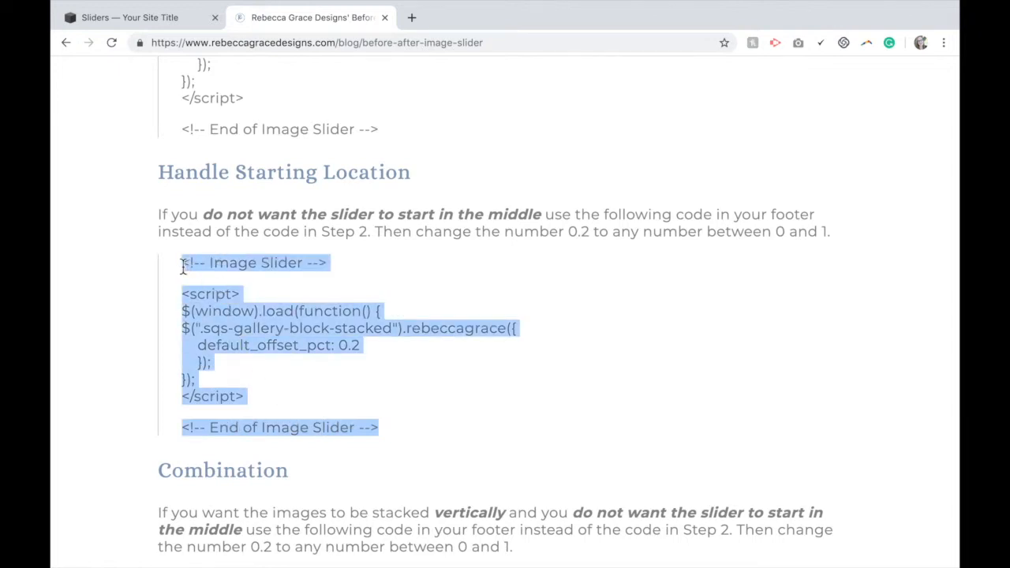
Open Code Injection again and replace the footer code with the pasted Handle Starting Location code
left_click(153, 23)
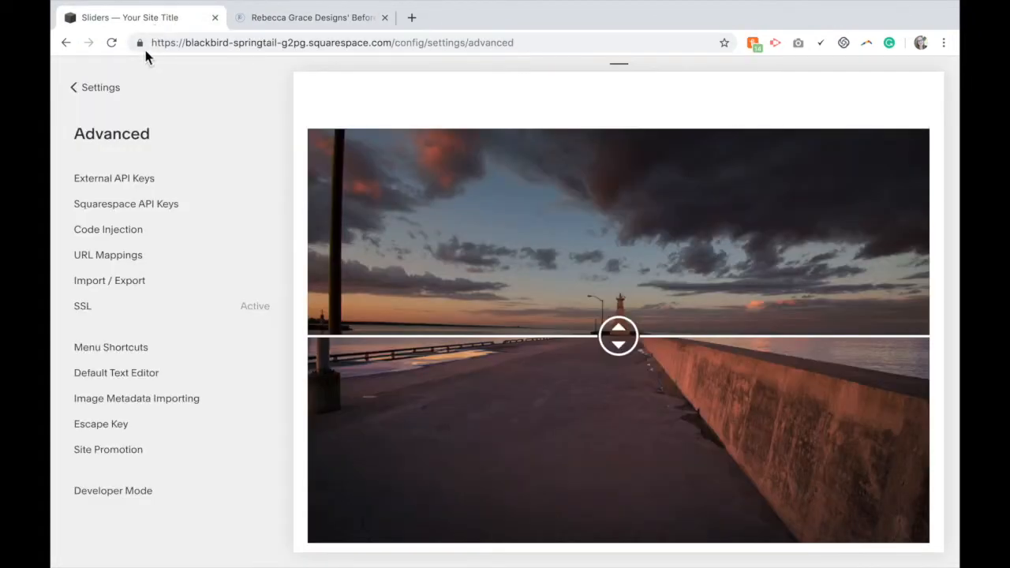
left_click(135, 238)
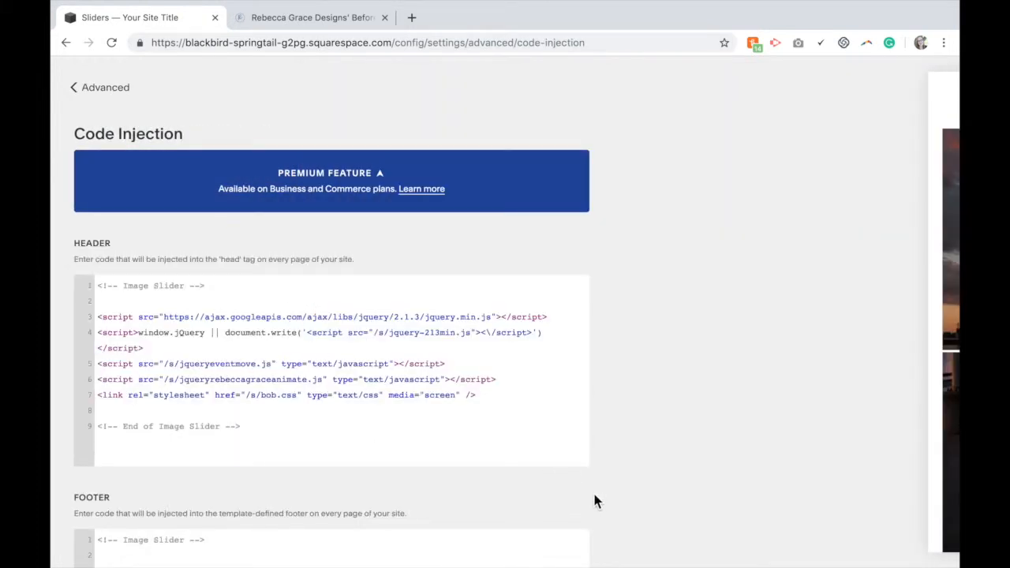
scroll(592, 490, "down", 3)
left_click_drag(341, 482, 97, 317)
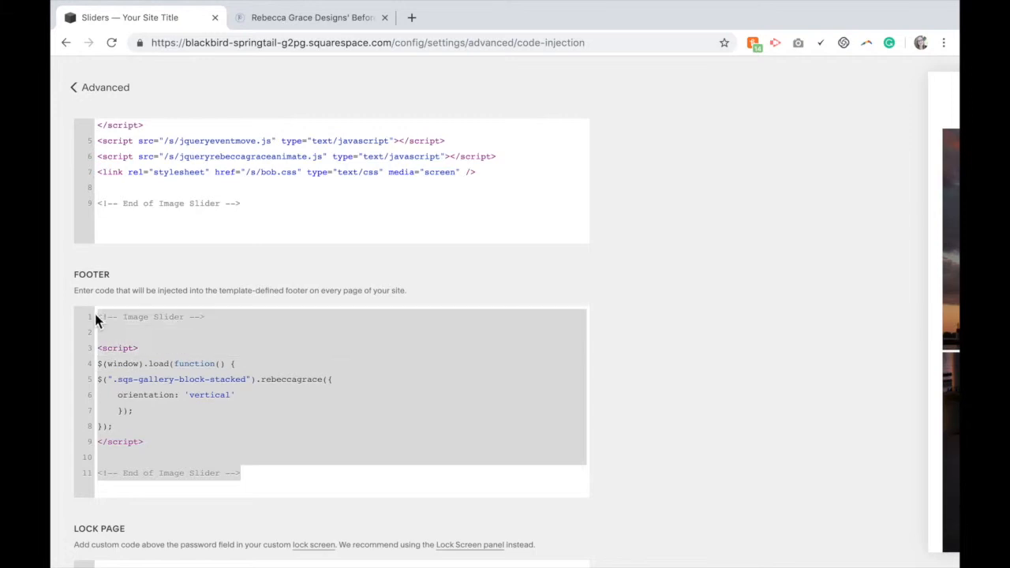
key("BackSpace")
key("ctrl+v")
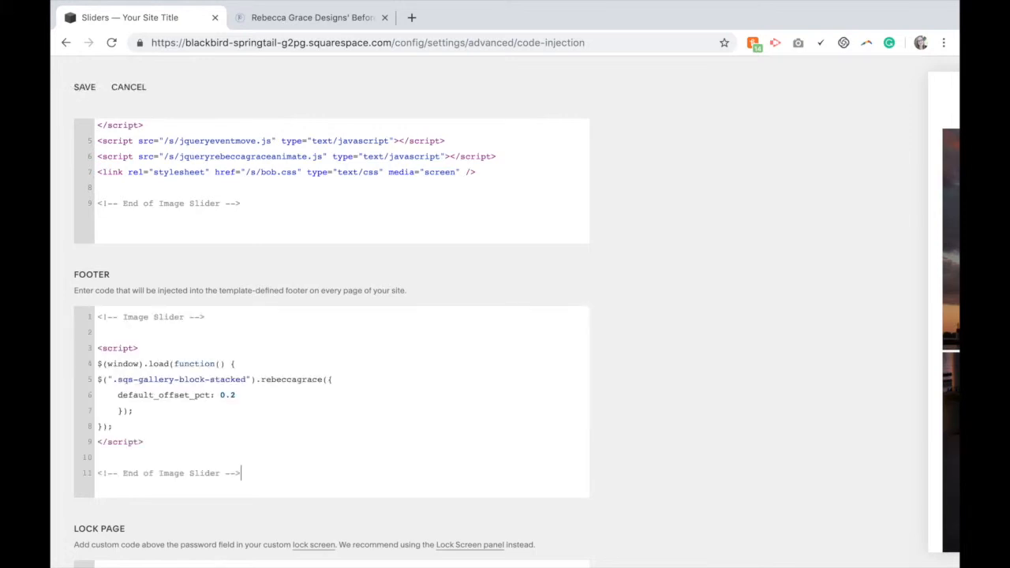
Save the footer code injection and test the slider handle's starting position in the preview
left_click_drag(117, 397, 237, 402)
left_click(237, 403)
left_click(93, 90)
left_click(92, 88)
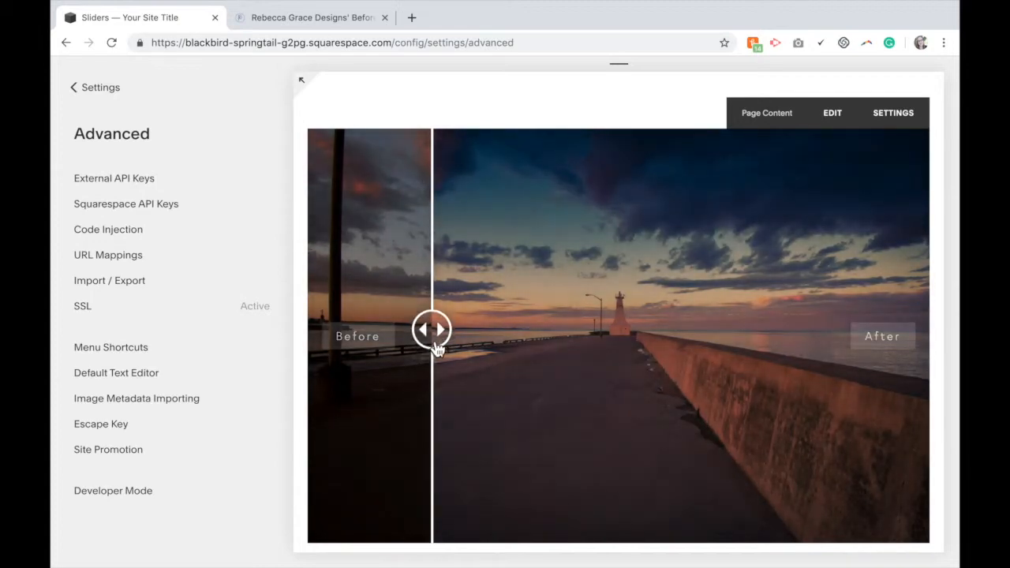
left_click_drag(437, 350, 311, 240)
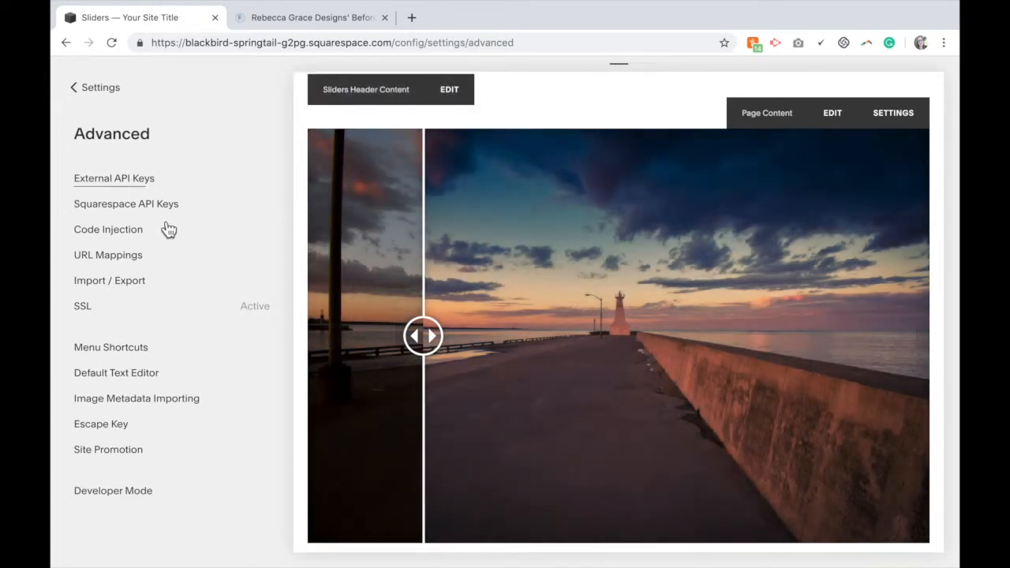
Change default_offset_pct to 0.7 in the footer code injection and save it
left_click(133, 231)
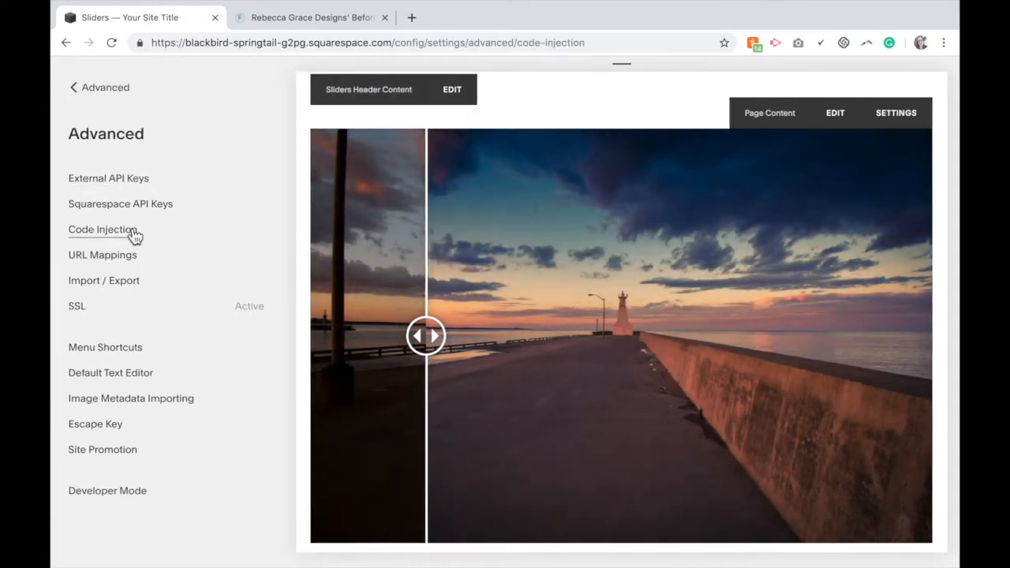
scroll(474, 515, "down", 3)
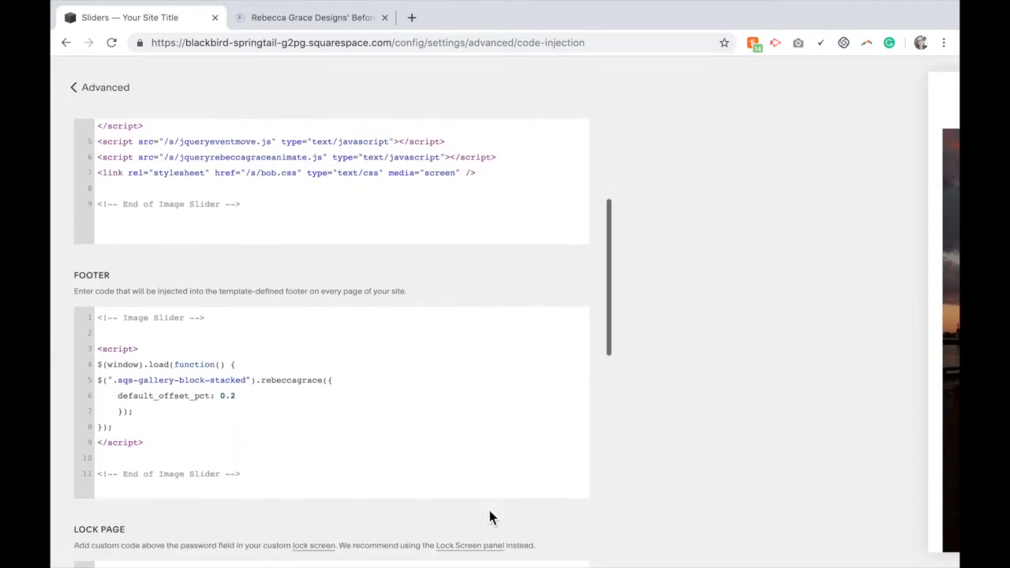
left_click(243, 397)
key("BackSpace")
type("7")
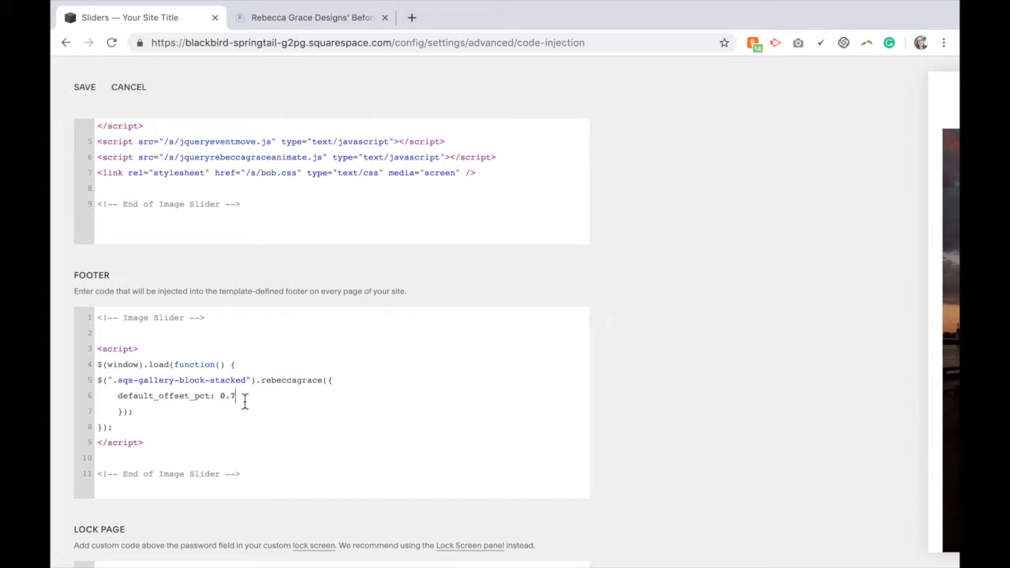
left_click(95, 92)
left_click(99, 90)
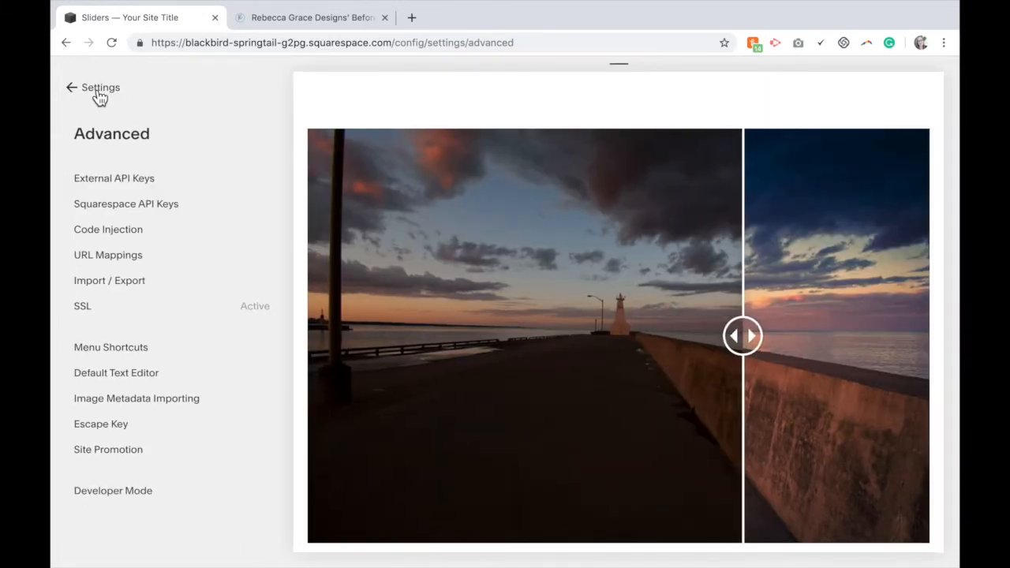
Switch to the tutorial tab and copy the Combination footer code
mouse_move(672, 302)
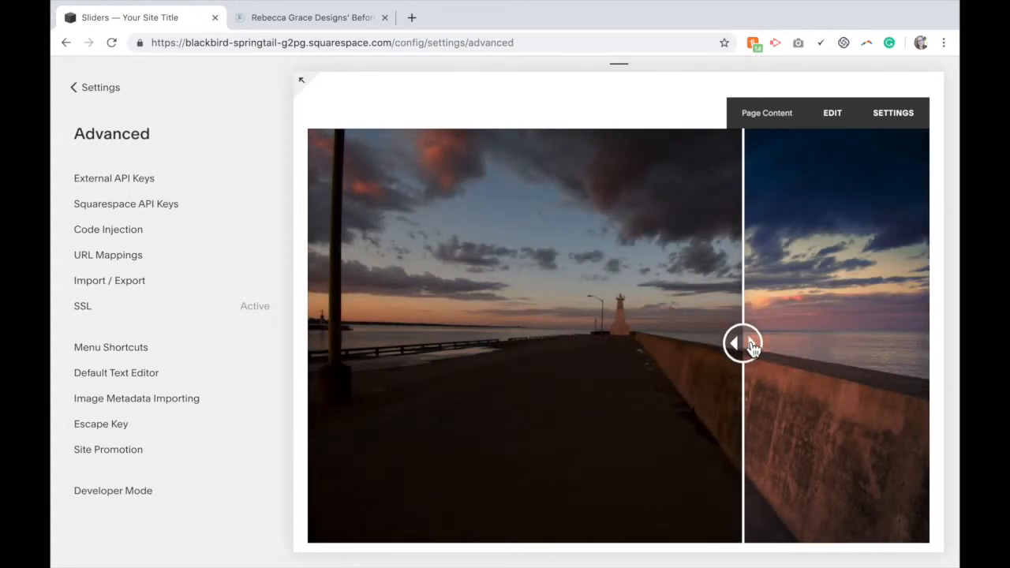
left_click(298, 22)
scroll(454, 399, "down", 5)
left_click_drag(392, 408, 183, 225)
key("ctrl+c")
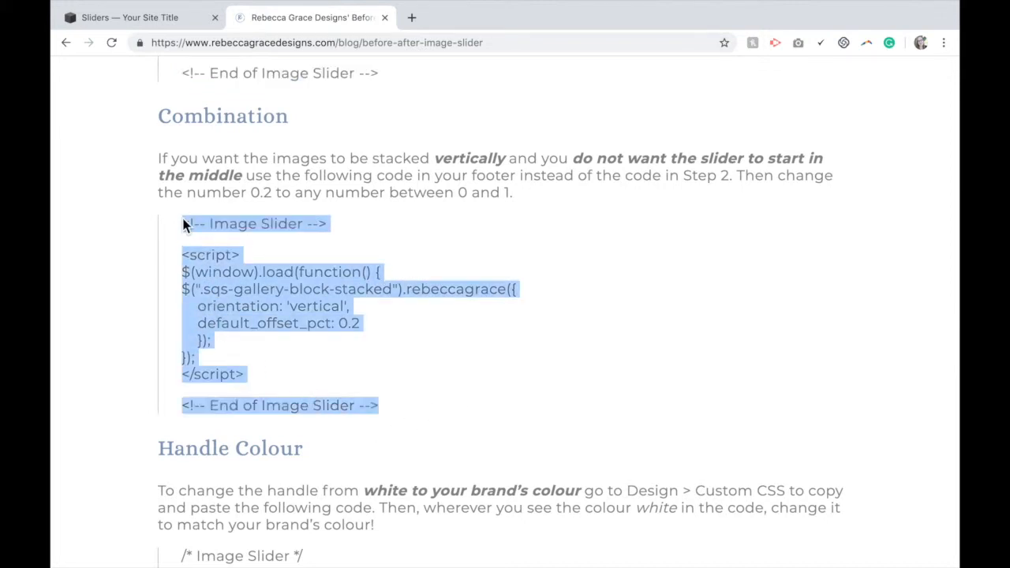
Open Code Injection and replace the footer code with the pasted Combination code
left_click(157, 23)
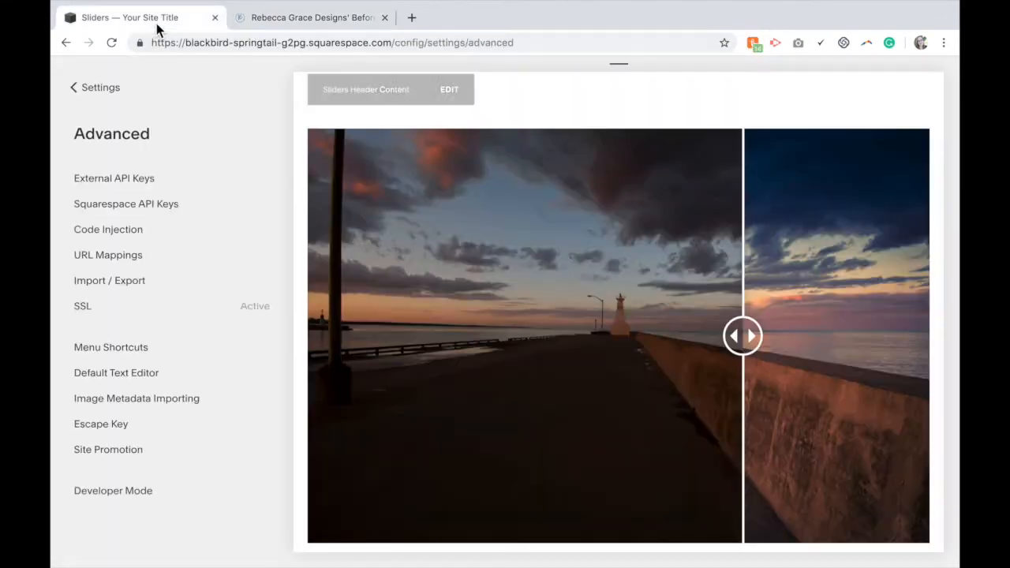
left_click(137, 240)
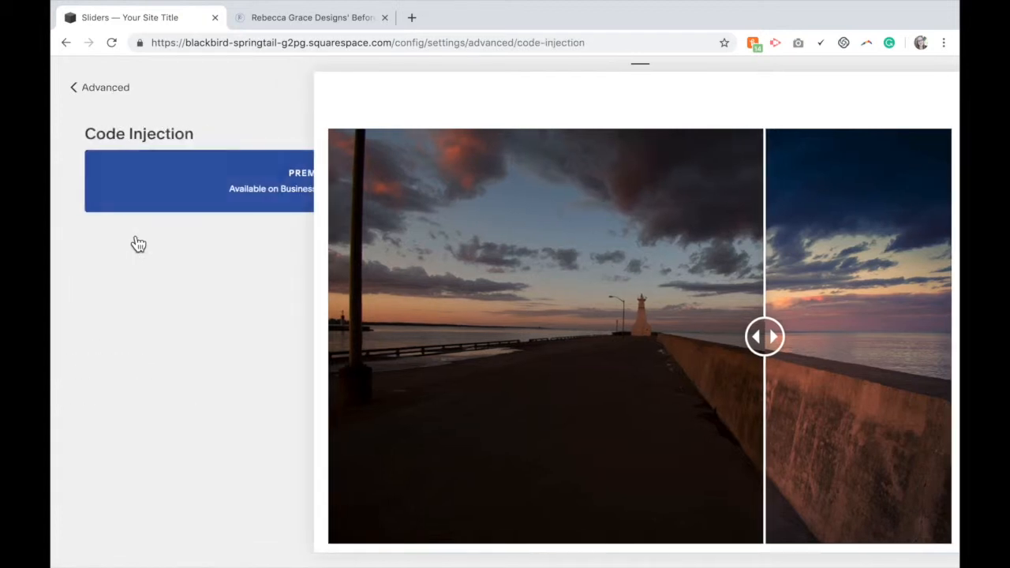
scroll(593, 513, "down", 3)
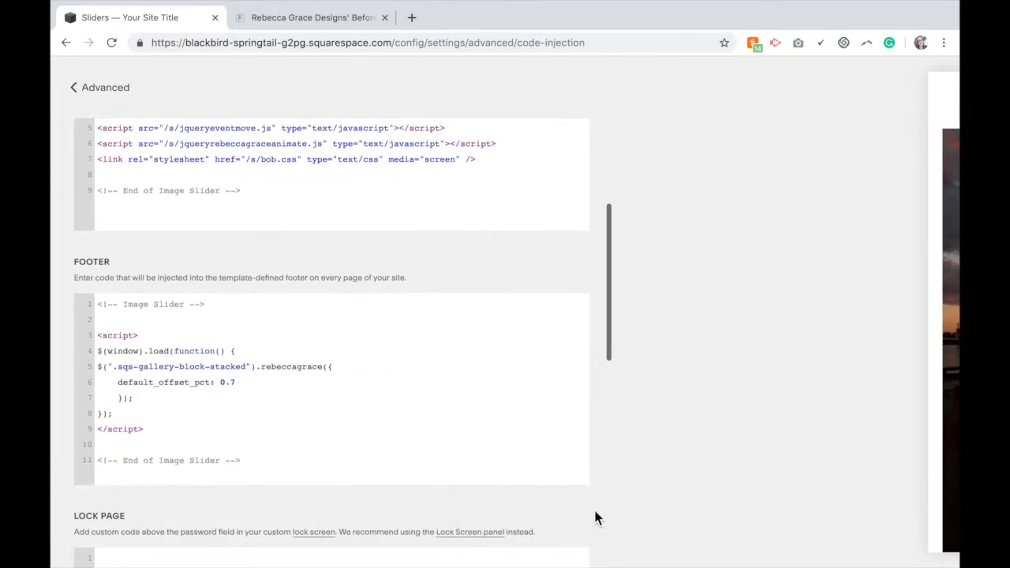
left_click_drag(300, 460, 98, 308)
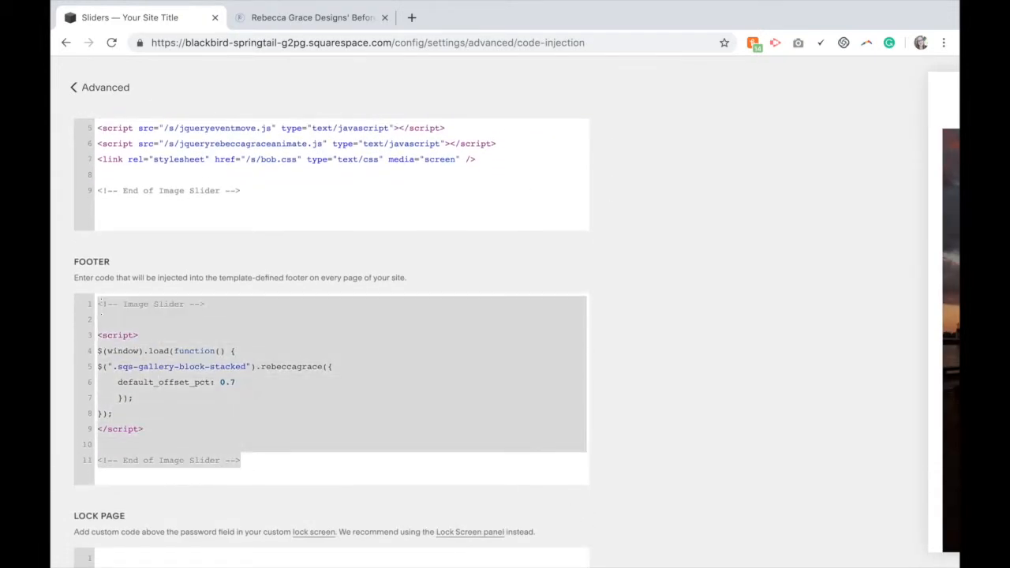
key("BackSpace")
key("ctrl+v")
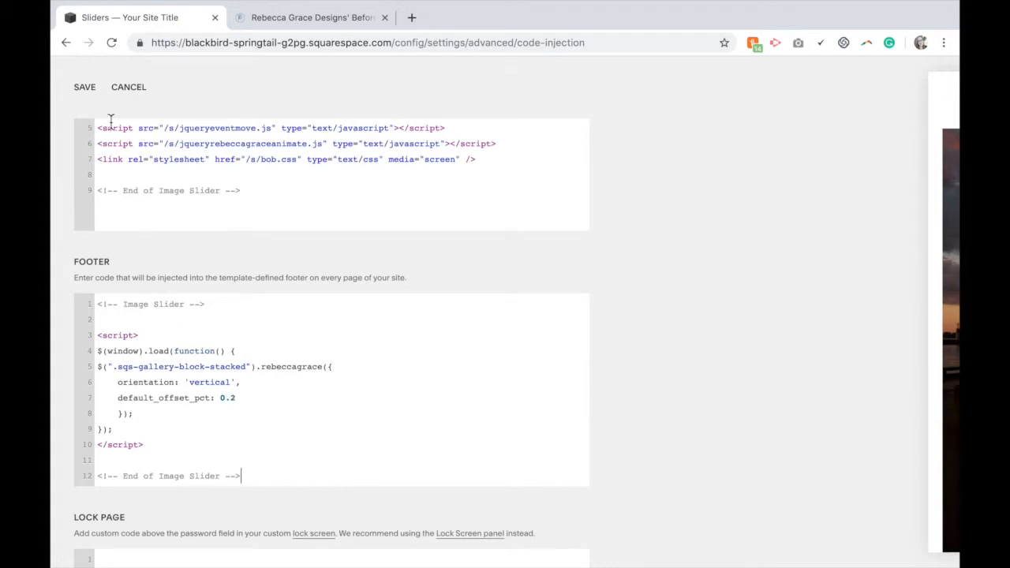
Save the footer code injection and test the vertically stacked slider handle in the preview
left_click(90, 95)
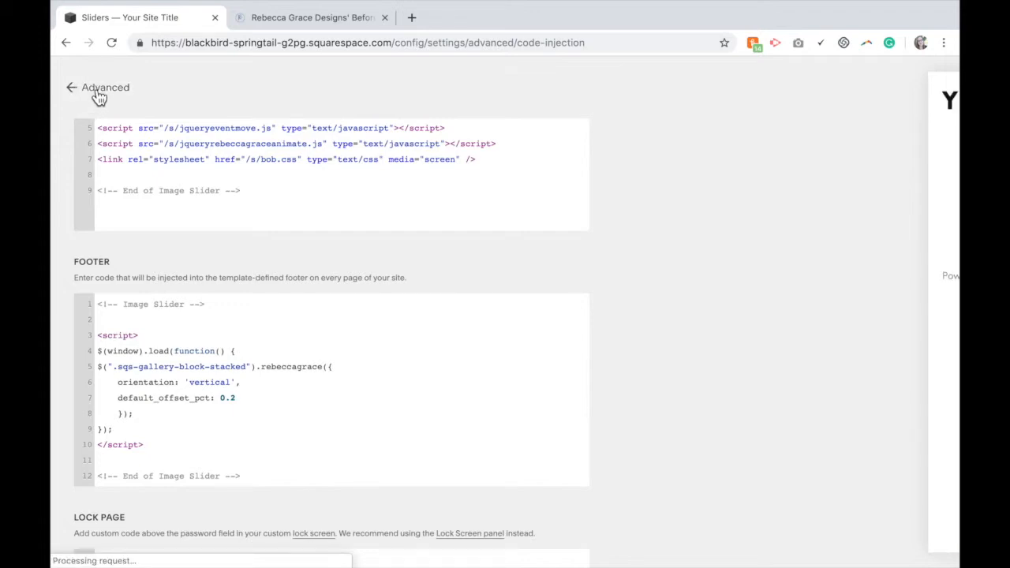
left_click(97, 96)
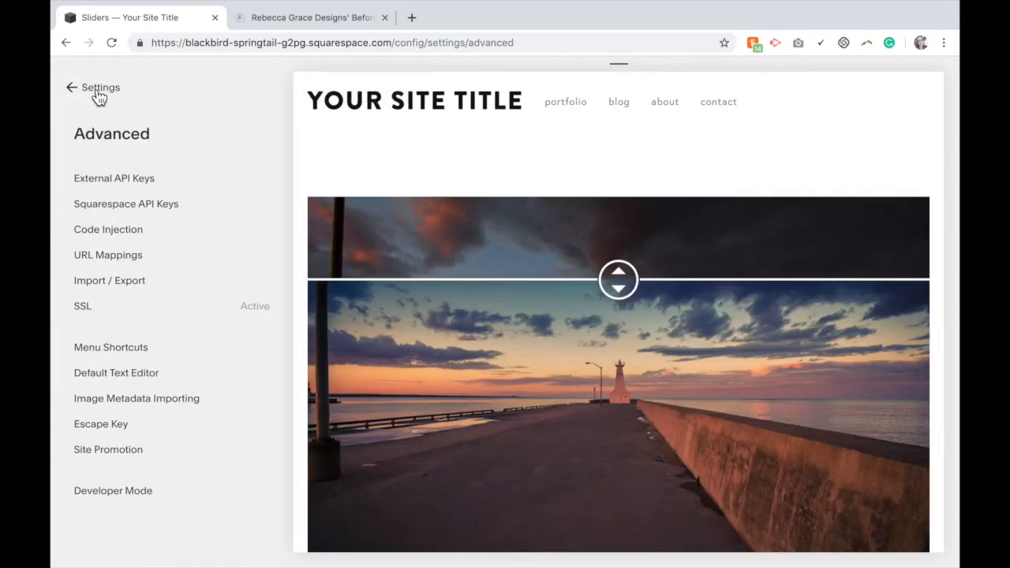
scroll(303, 175, "down", 2)
scroll(303, 174, "down", 2)
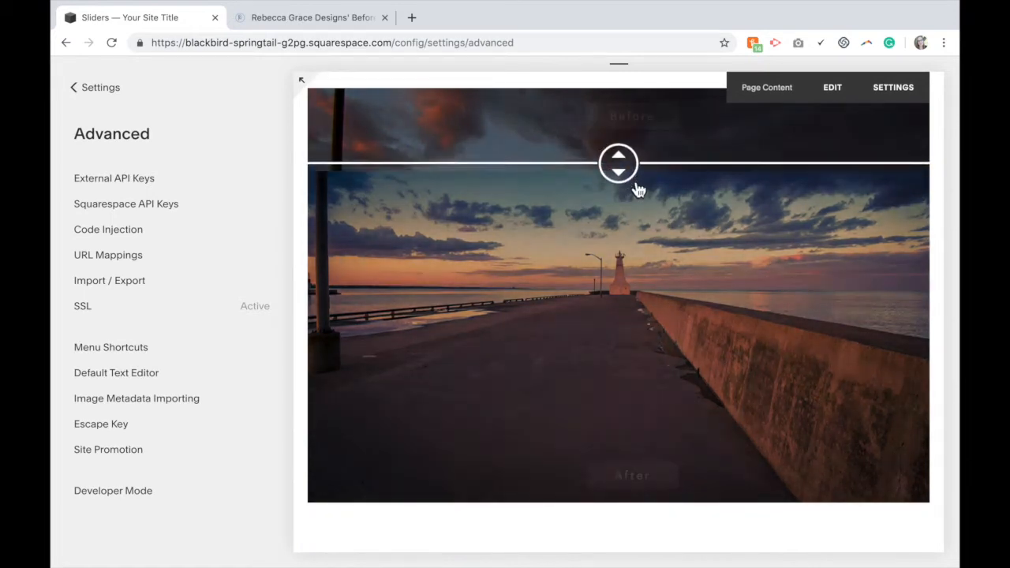
left_click_drag(639, 190, 623, 439)
left_click_drag(629, 348, 620, 198)
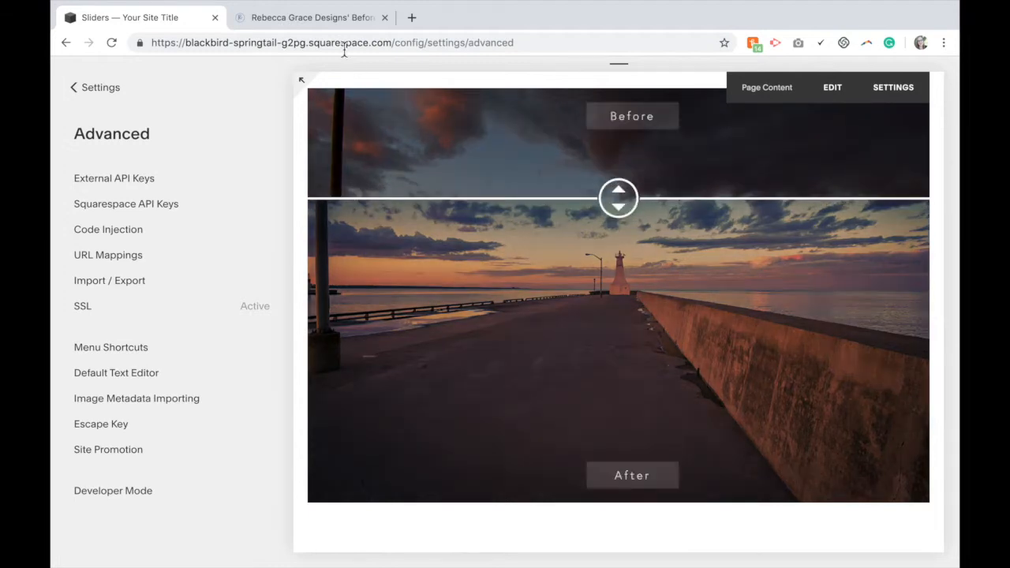
Open Code Injection and copy the original 'Into the Footer' code from the tutorial page
left_click(101, 236)
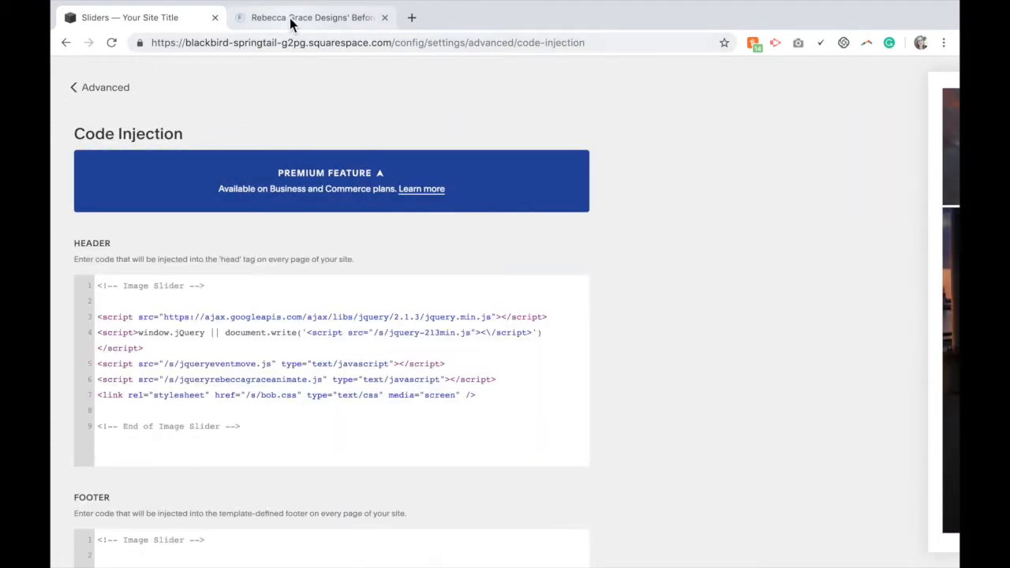
left_click(290, 18)
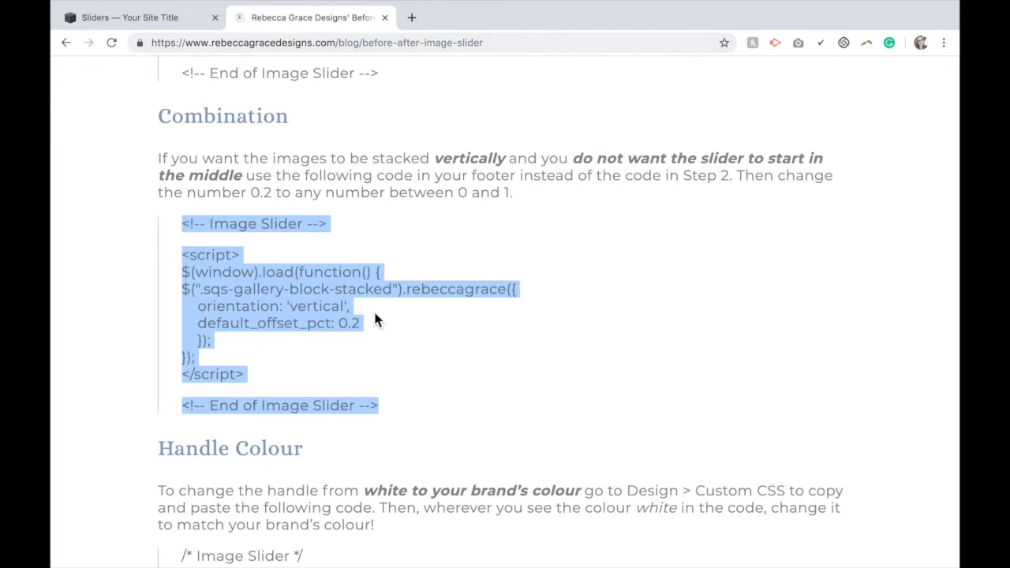
scroll(375, 315, "up", 10)
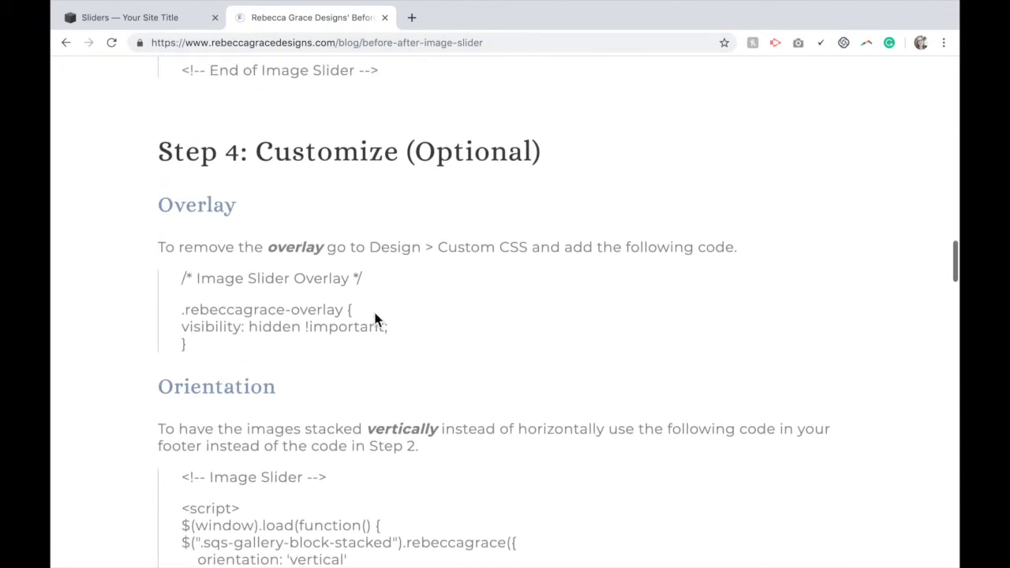
scroll(266, 350, "up", 5)
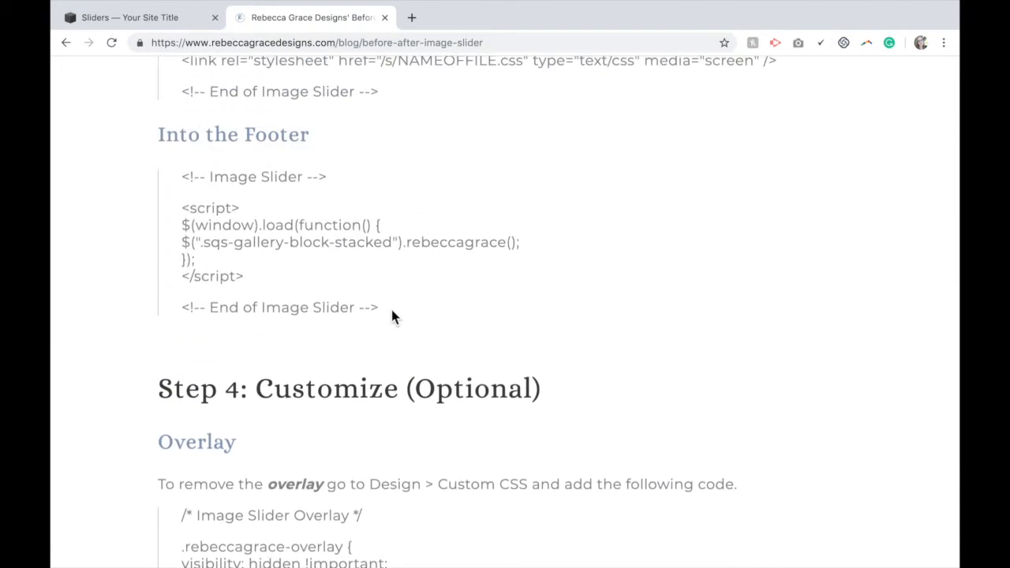
left_click_drag(380, 309, 182, 190)
key("ctrl+c")
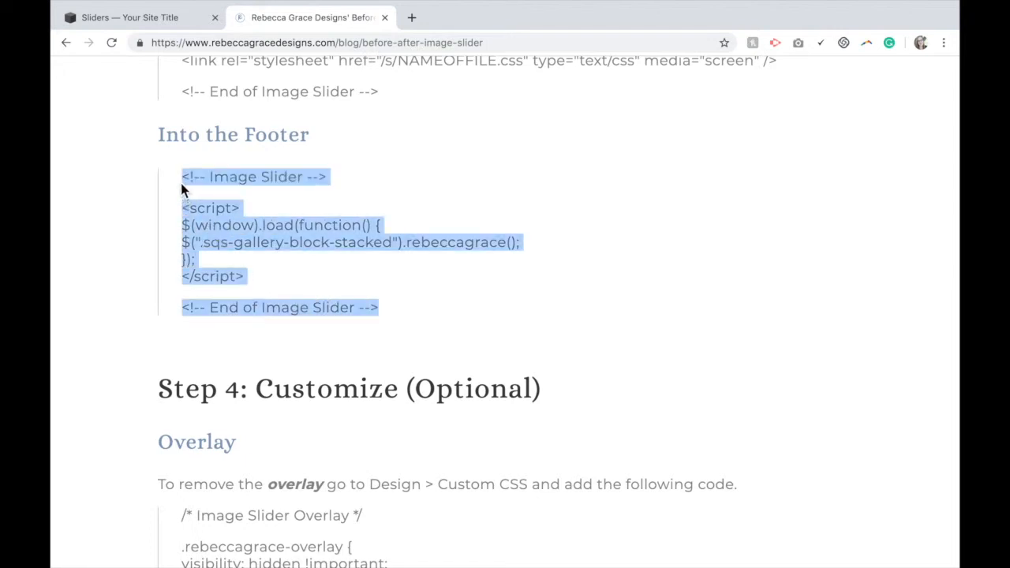
Replace the footer code with the original 'Into the Footer' code and save it
left_click(131, 17)
scroll(609, 501, "down", 3)
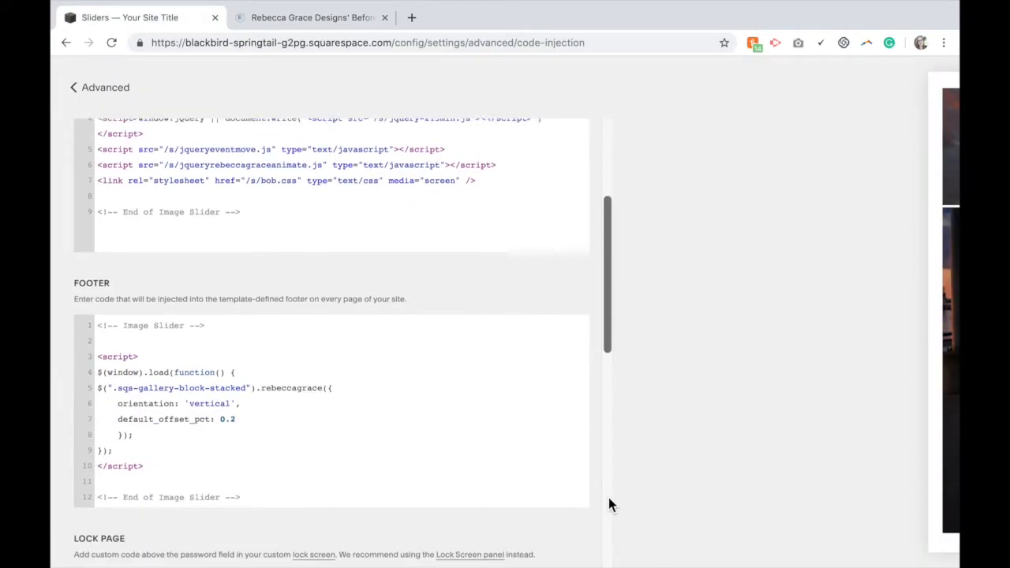
key("ctrl+a")
key("ctrl+v")
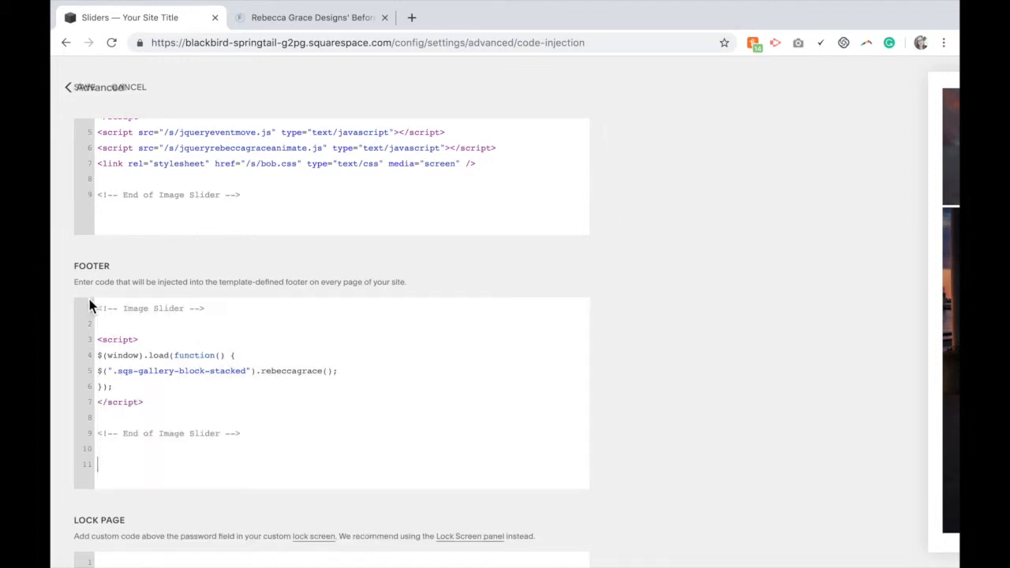
left_click(90, 93)
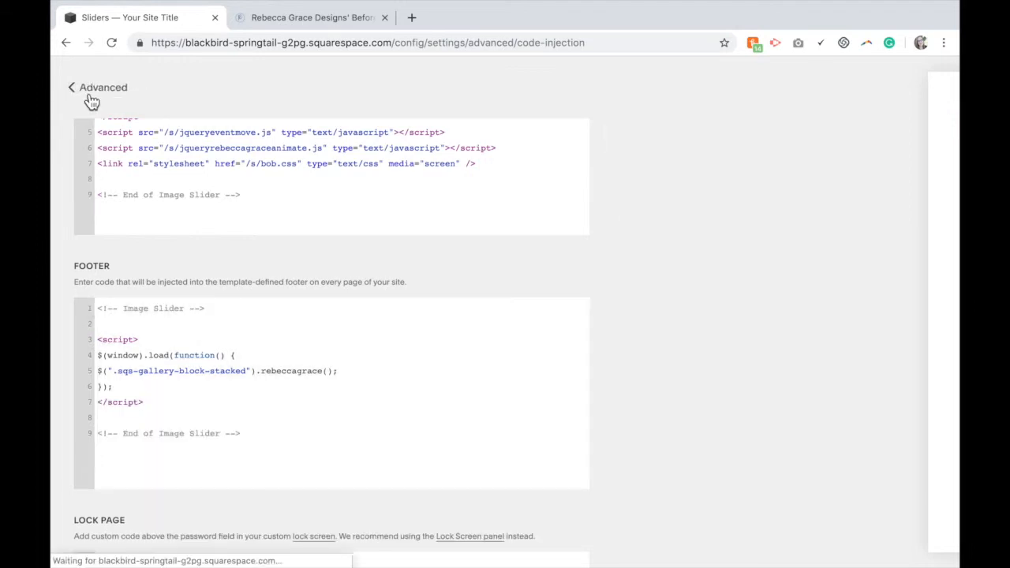
left_click(90, 93)
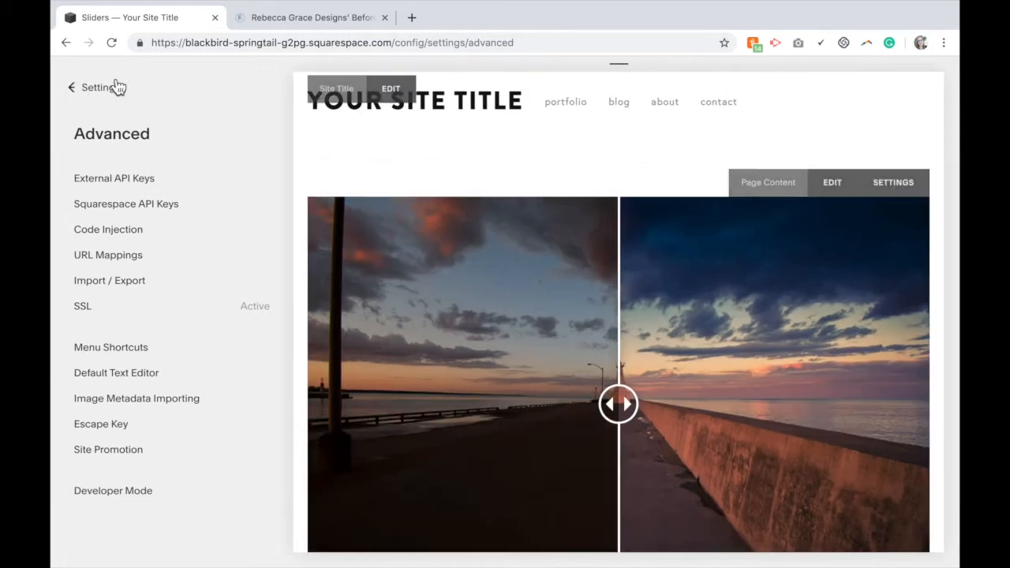
Copy the Handle Colour CSS code from the tutorial page
left_click(273, 21)
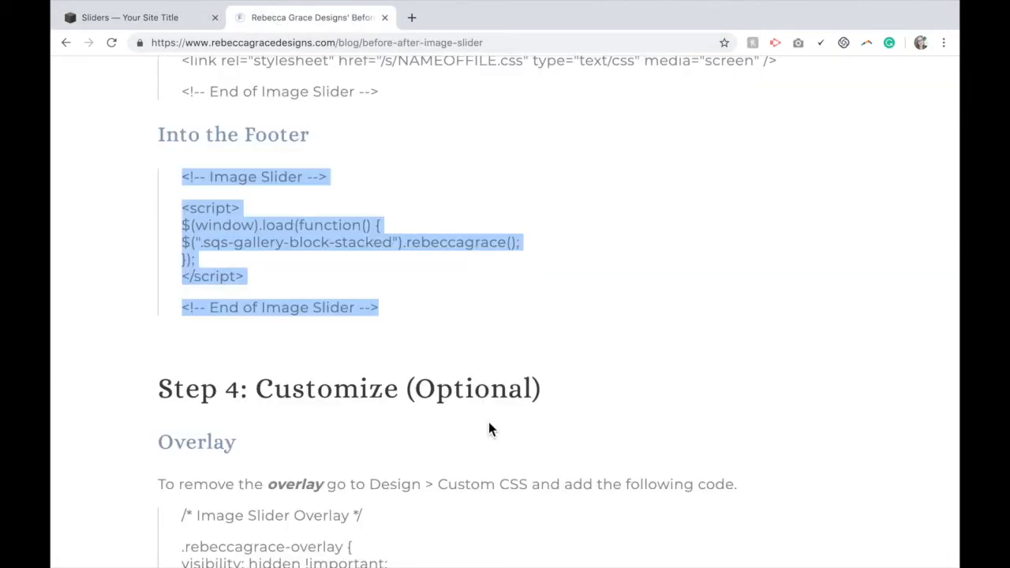
scroll(490, 429, "down", 12)
scroll(489, 428, "down", 7)
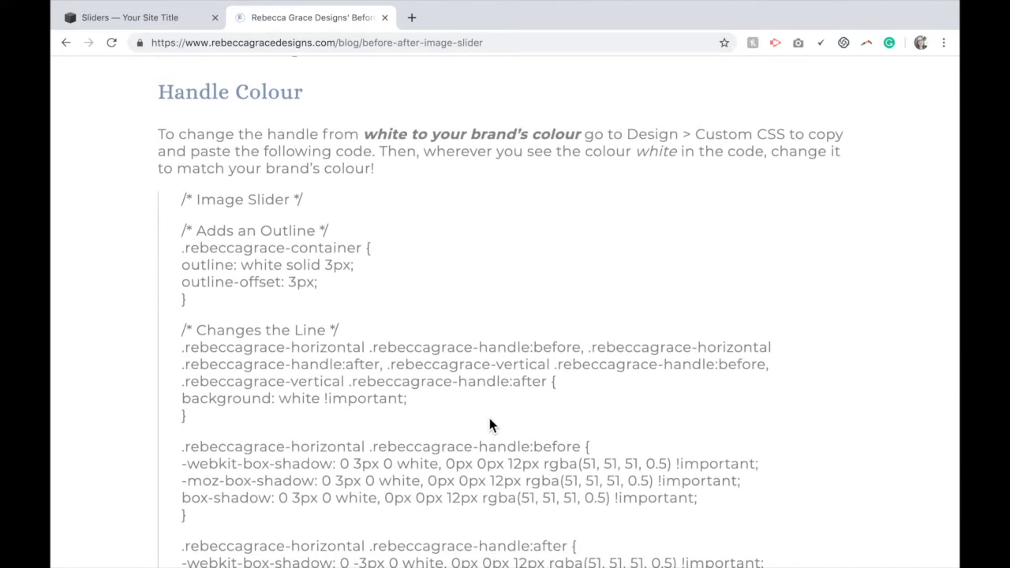
scroll(490, 424, "down", 1)
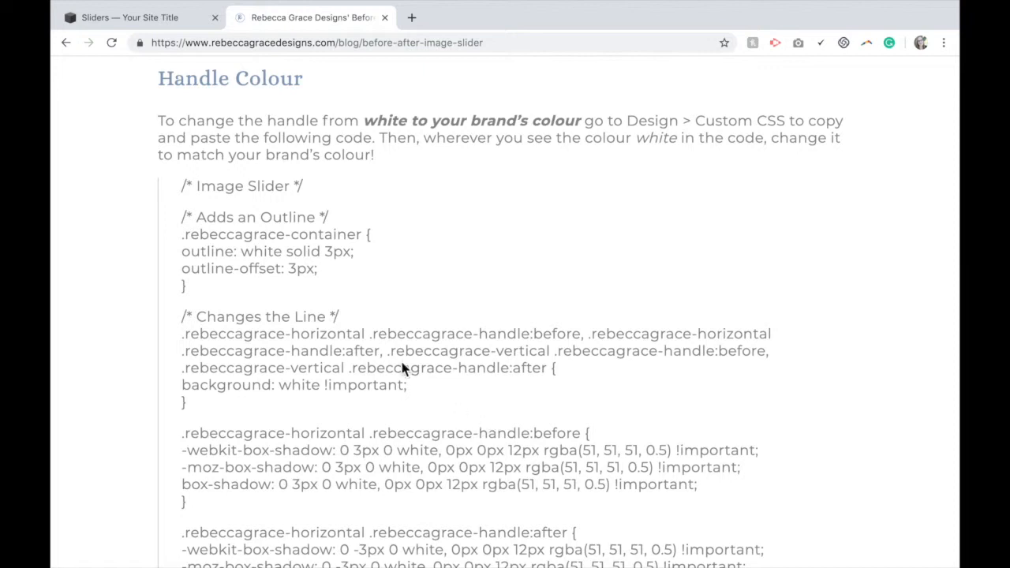
left_click_drag(183, 190, 364, 397)
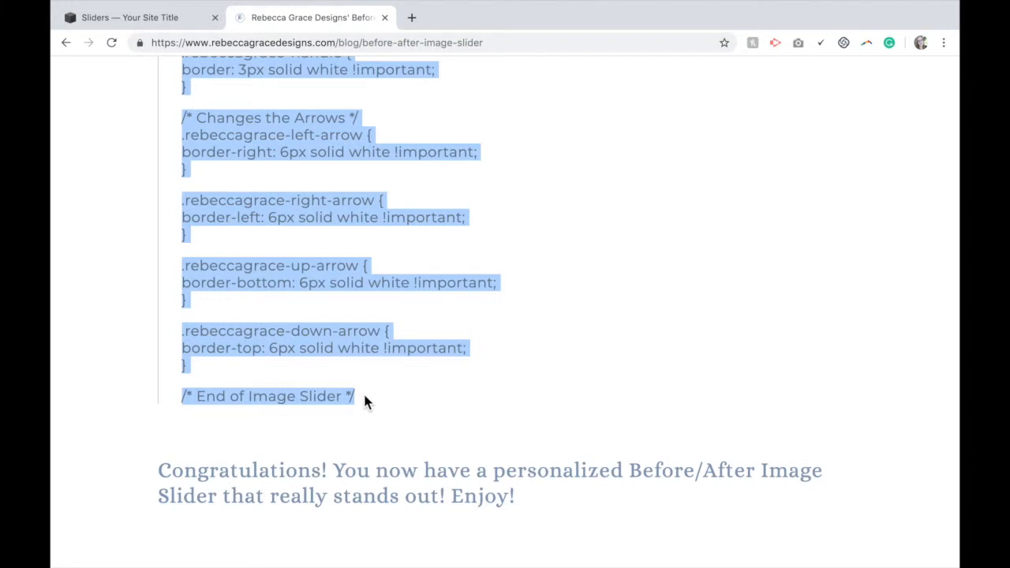
Paste the handle colour code into the site's Custom CSS editor
left_click(180, 23)
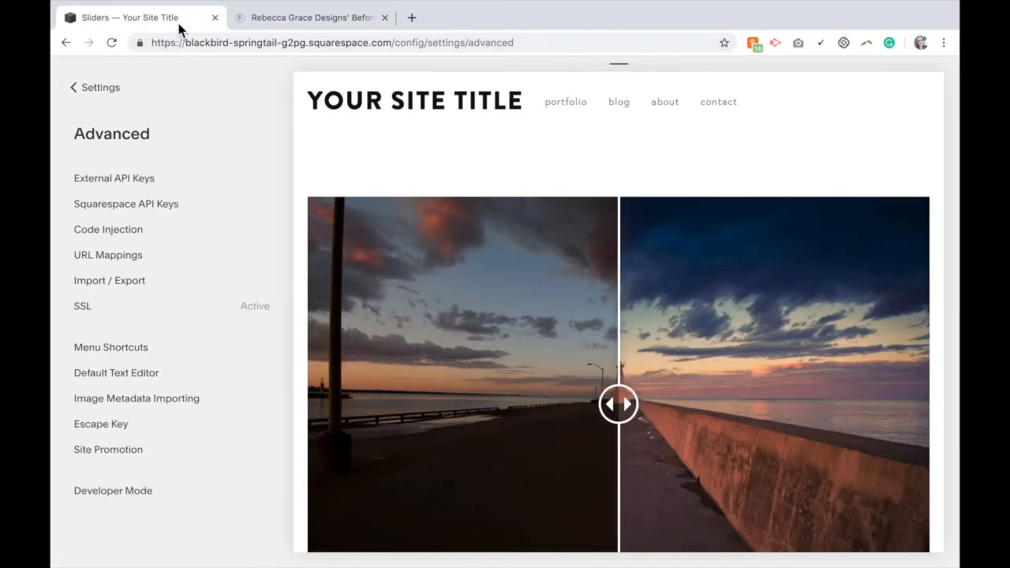
left_click(101, 92)
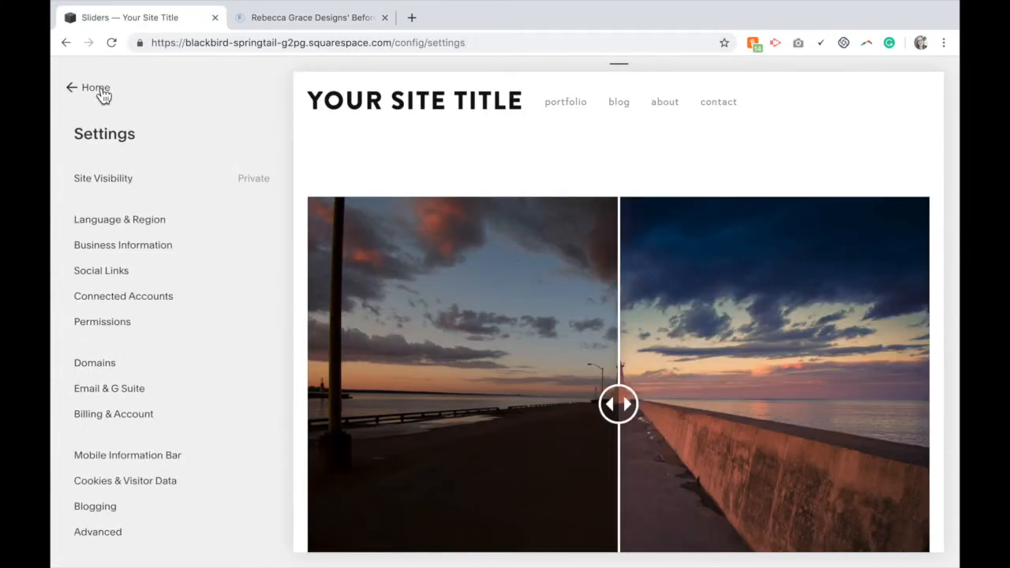
left_click(100, 92)
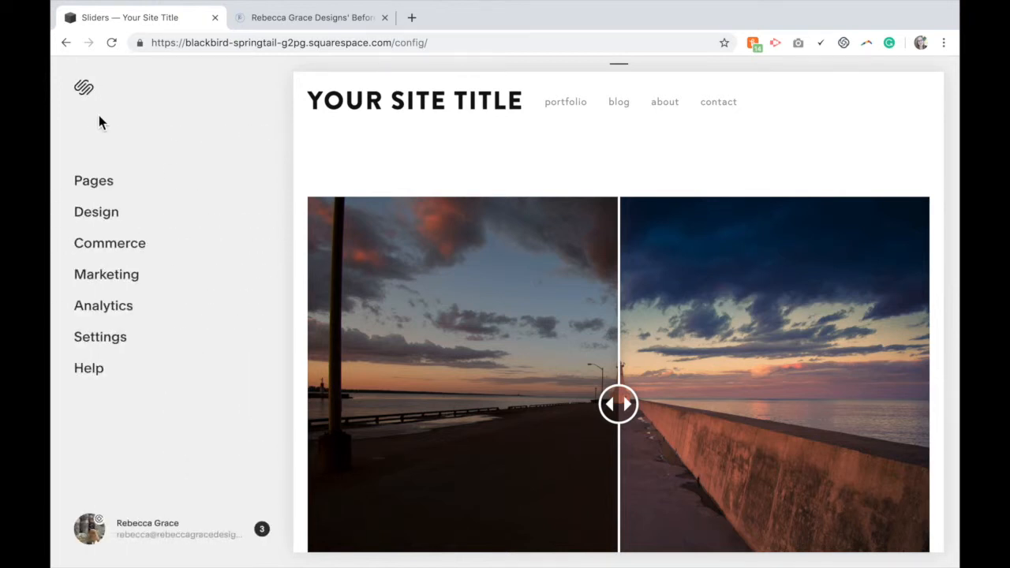
left_click(103, 223)
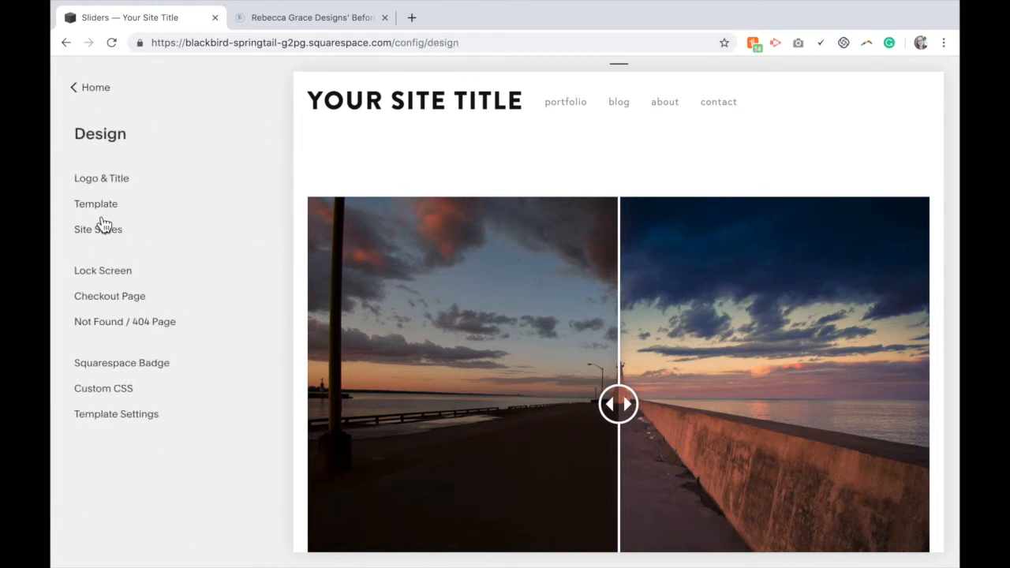
left_click(131, 389)
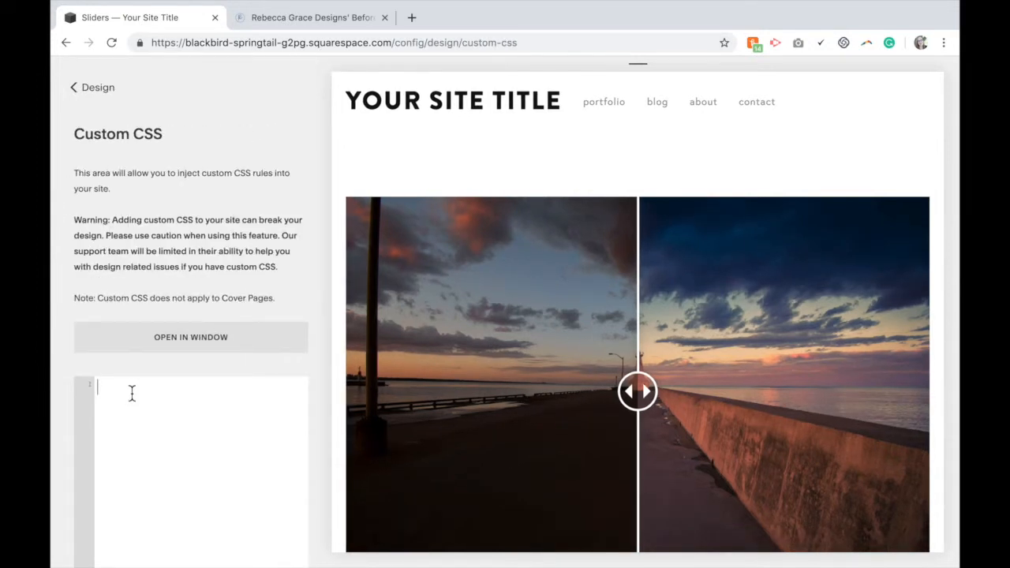
key("ctrl+v")
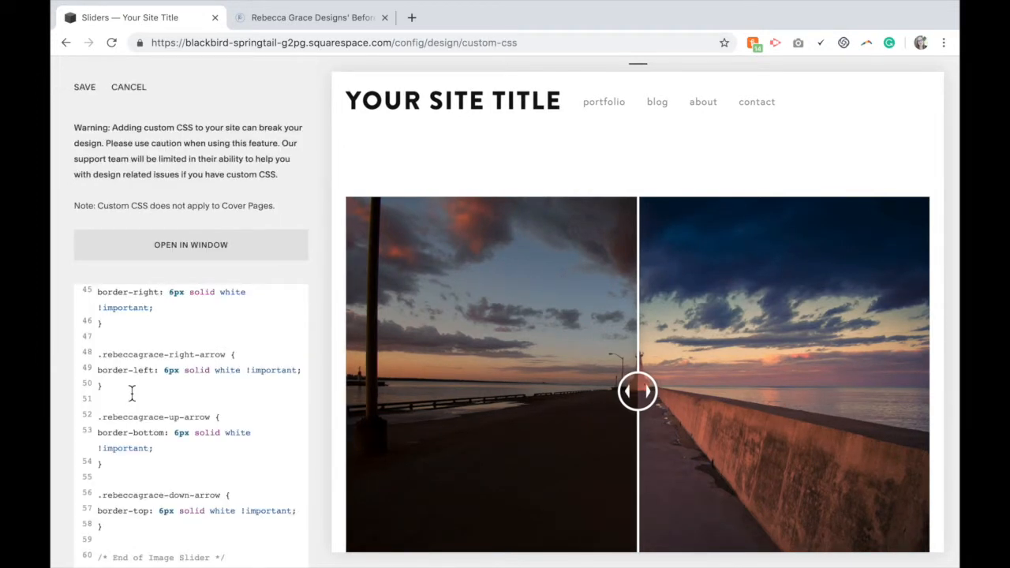
Set the rebeccagrace-container outline colour to red in the custom CSS
scroll(236, 382, "up", 10)
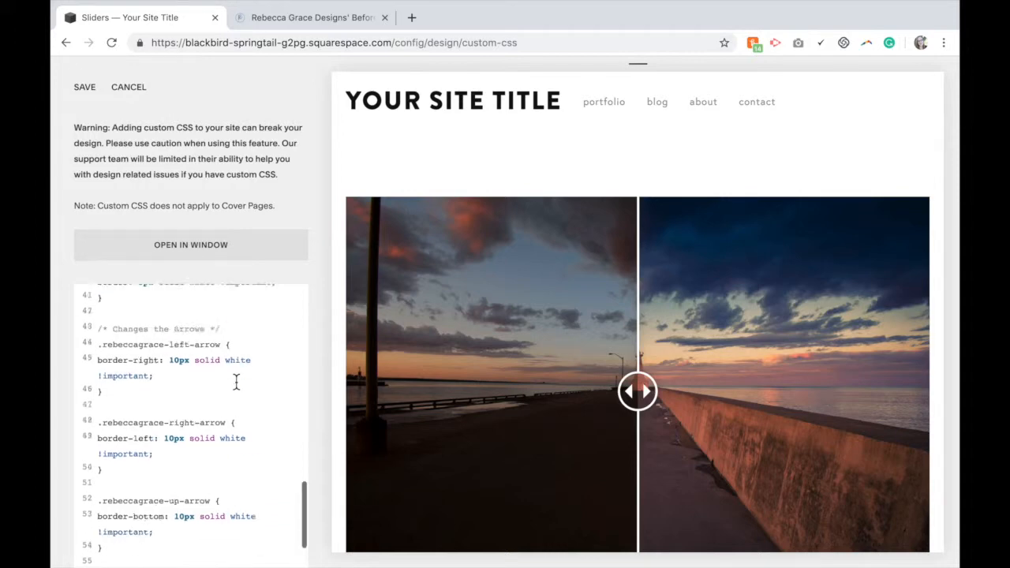
scroll(236, 382, "up", 3)
scroll(307, 251, "down", 5)
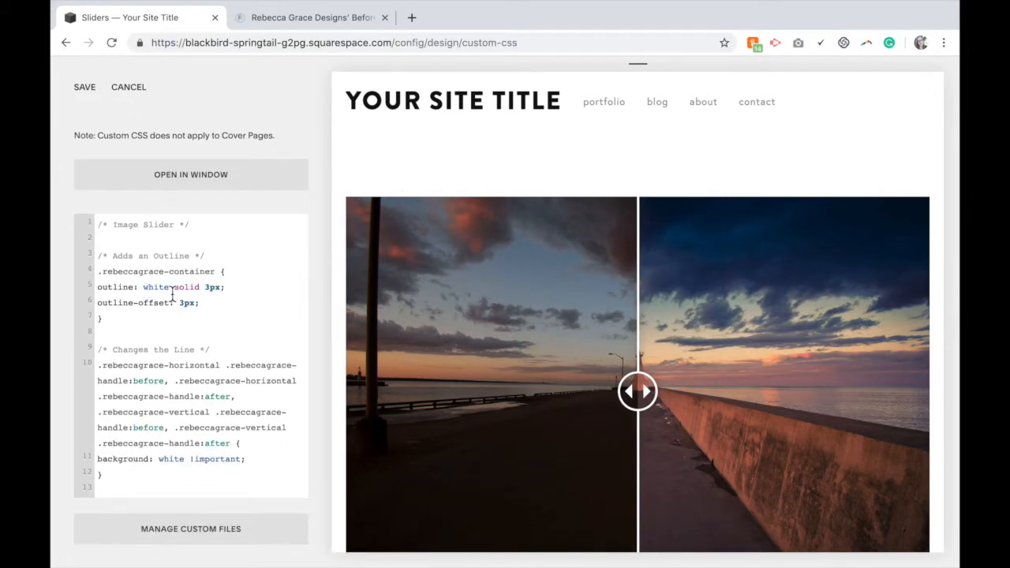
scroll(171, 293, "down", 1)
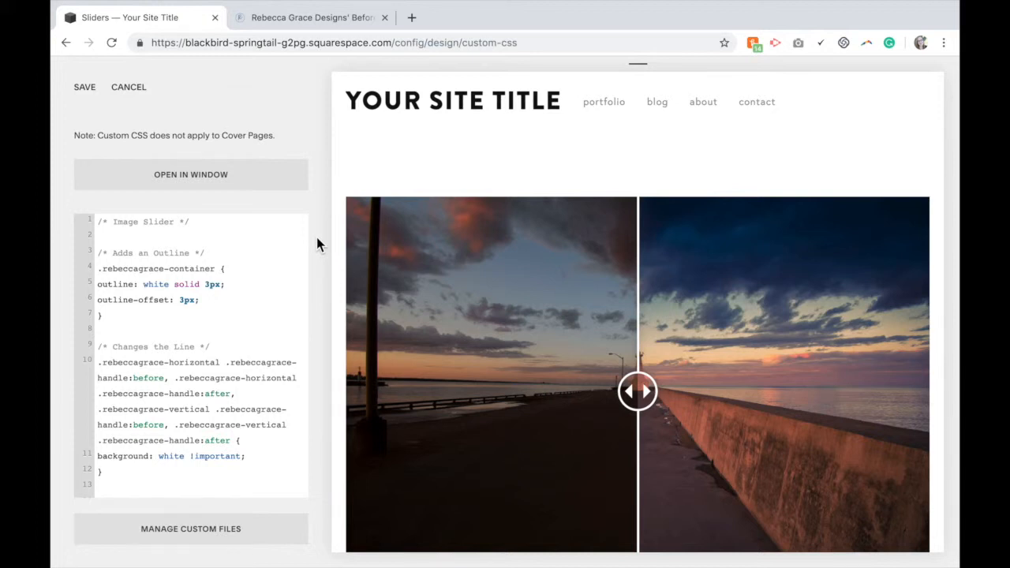
left_click_drag(169, 285, 144, 284)
type("#")
key("BackSpace")
type("red")
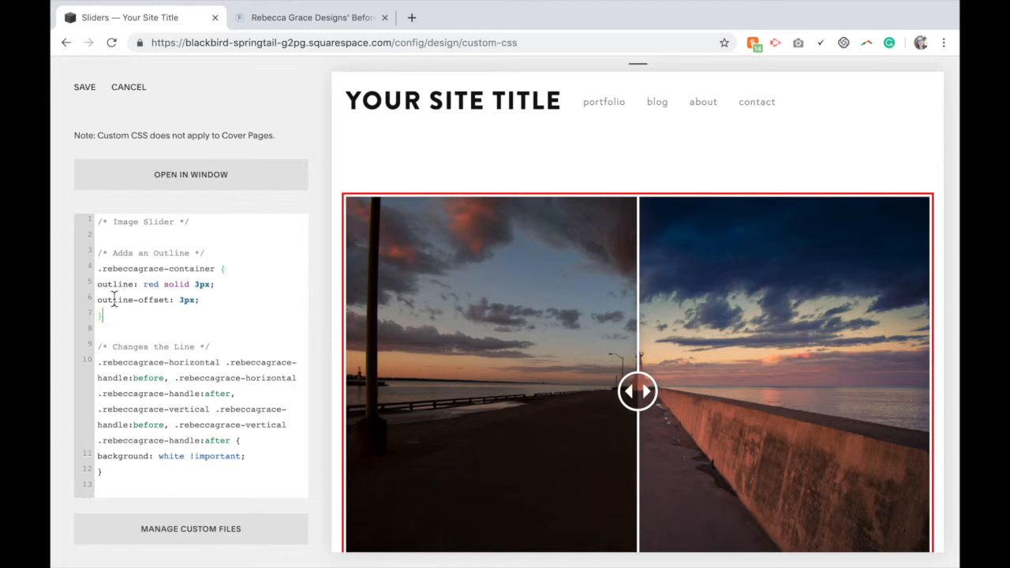
Set the handle line's background colour to red in the 'Changes the Line' rule
left_click_drag(103, 316, 98, 254)
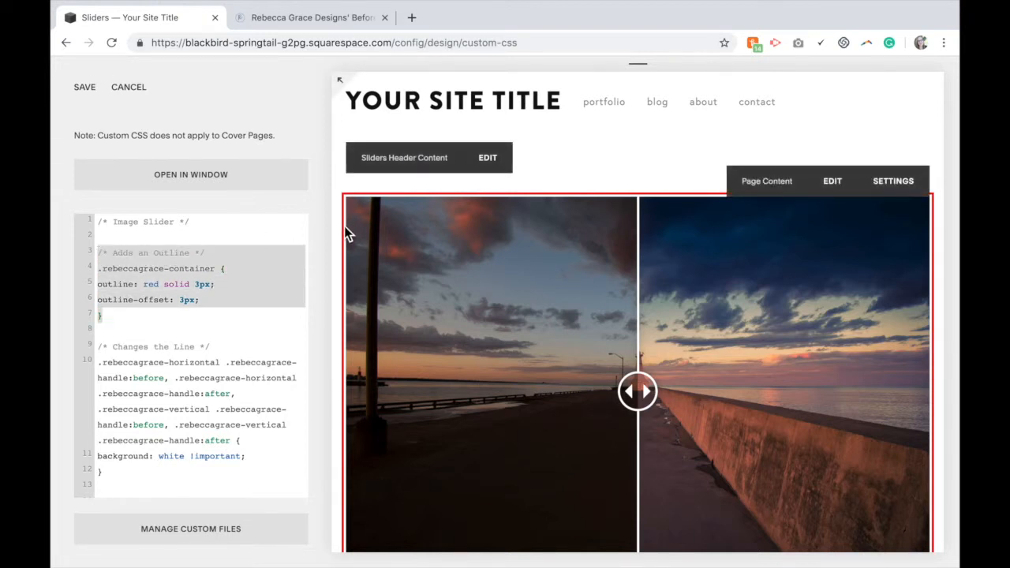
scroll(344, 225, "down", 1)
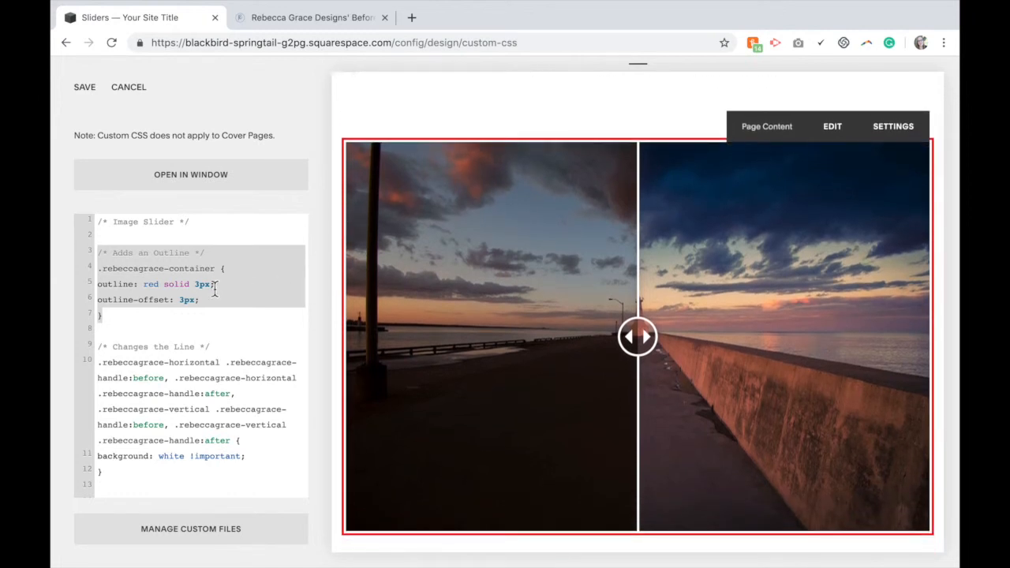
left_click(151, 317)
left_click_drag(102, 316, 91, 258)
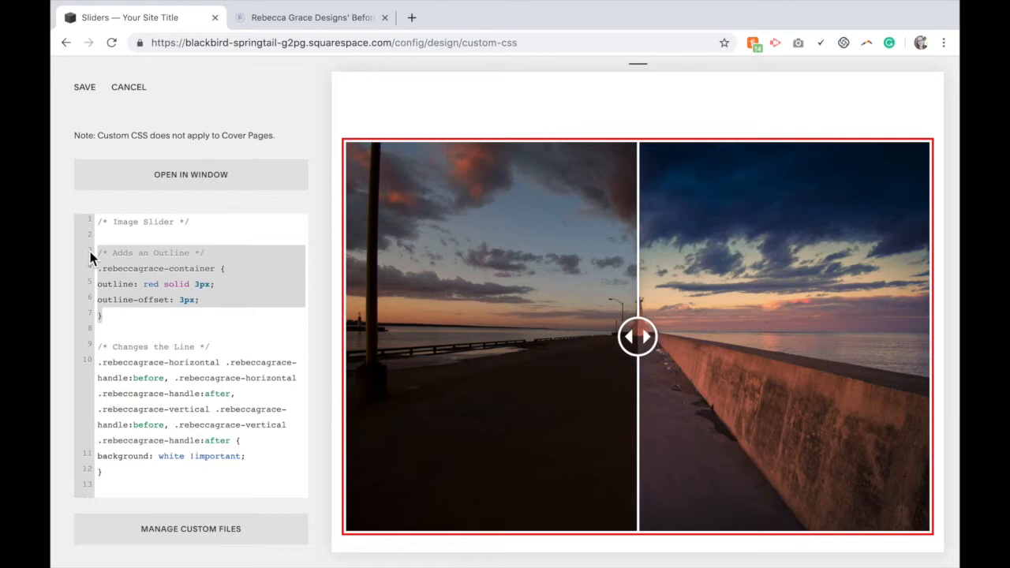
left_click(148, 331)
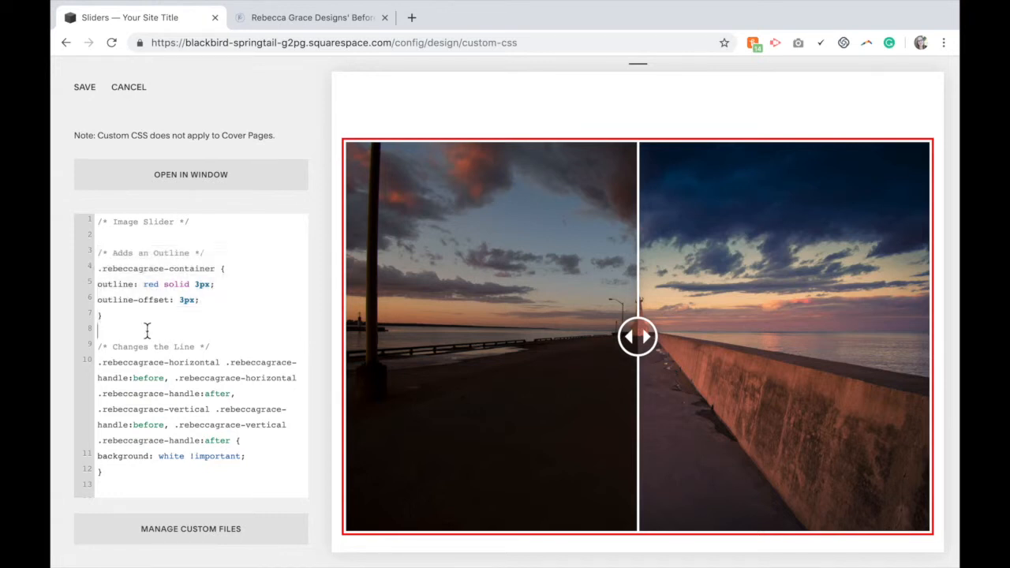
scroll(252, 310, "down", 1)
scroll(252, 310, "down", 4)
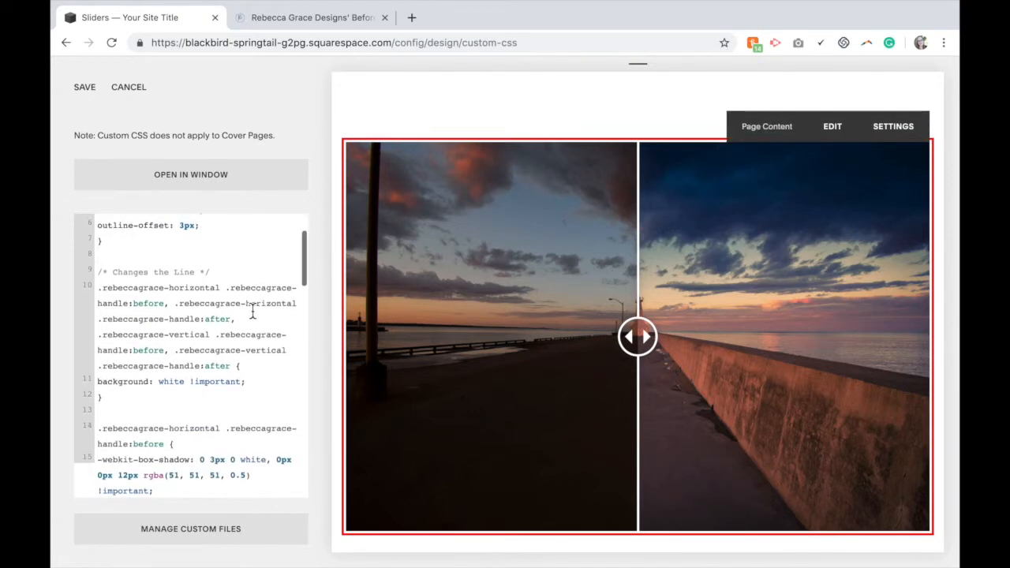
double_click(161, 382)
type("red")
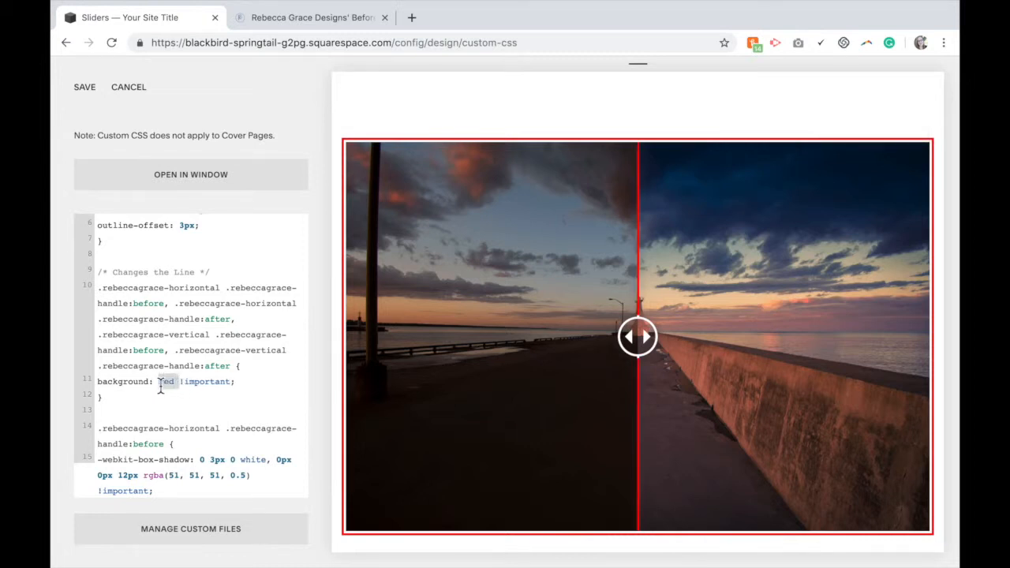
Set the colour in the horizontal handle's -webkit-box-shadow to red
scroll(223, 356, "down", 5)
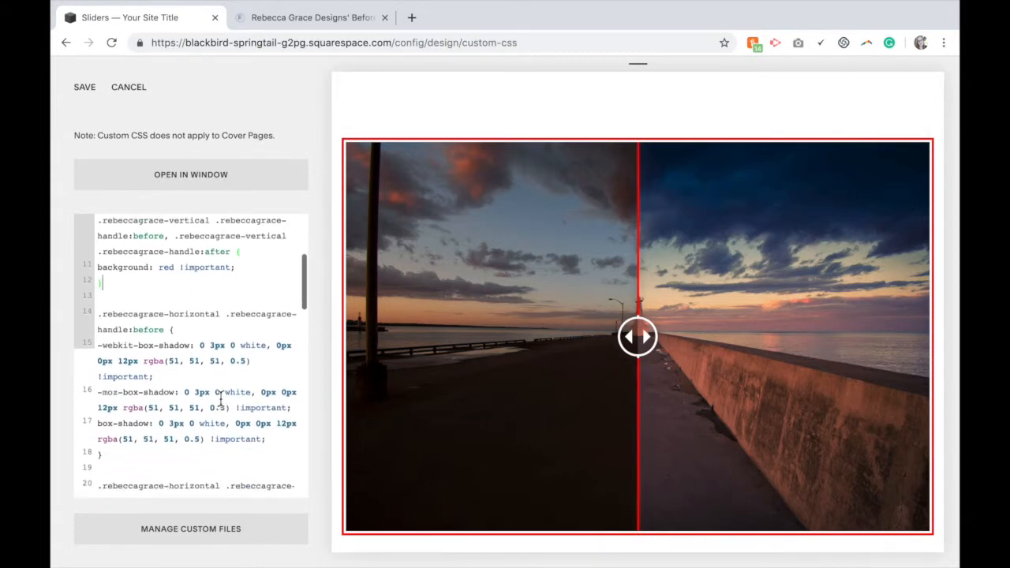
double_click(255, 345)
type("red")
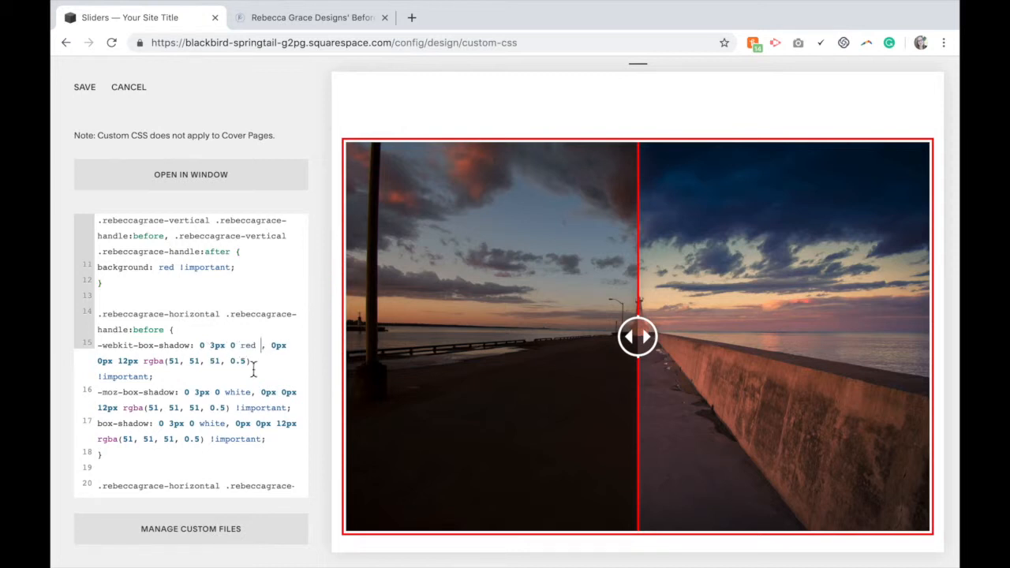
Set the -moz-box-shadow and box-shadow colours of the horizontal handle:before rule to red, removing stray spaces before the commas
double_click(239, 392)
type("red")
double_click(205, 425)
type("red")
scroll(241, 451, "down", 3)
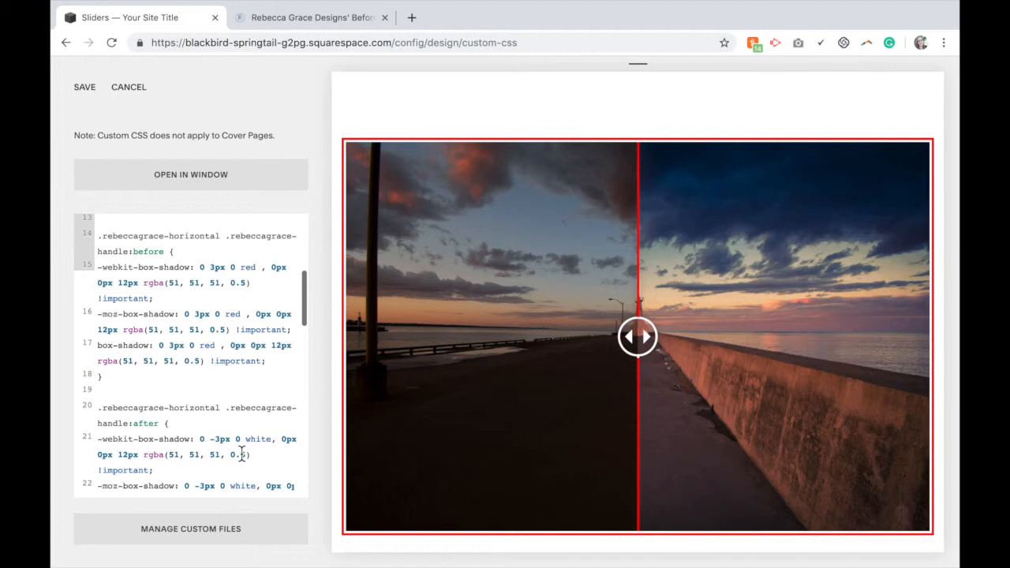
left_click(247, 314)
key("BackSpace")
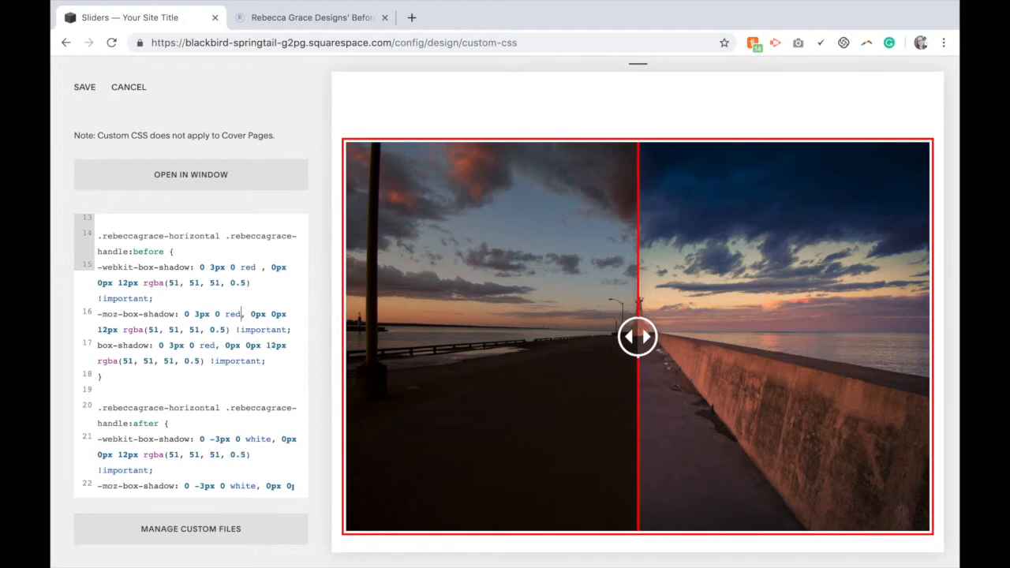
left_click(266, 267)
key("BackSpace")
Set all three box-shadow colours in the horizontal handle:after rule to red
scroll(267, 349, "down", 3)
left_click_drag(272, 339, 247, 340)
type("red")
key("BackSpace")
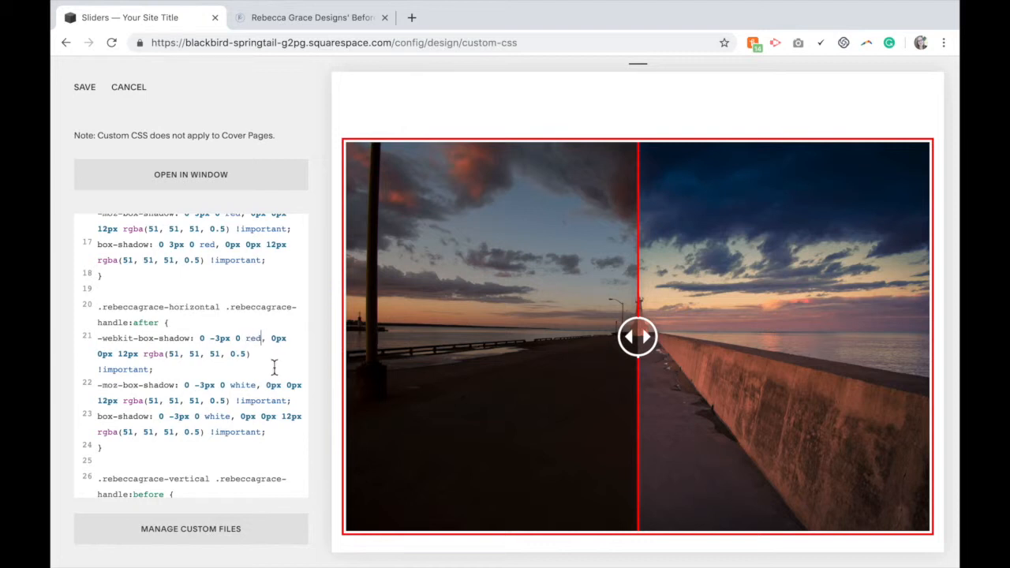
left_click_drag(263, 339, 246, 340)
key("ctrl+c")
left_click_drag(257, 385, 204, 417)
key("ctrl+v")
Set all three box-shadow colours in the vertical handle:before rule to red
key("ctrl+v")
scroll(263, 395, "down", 3)
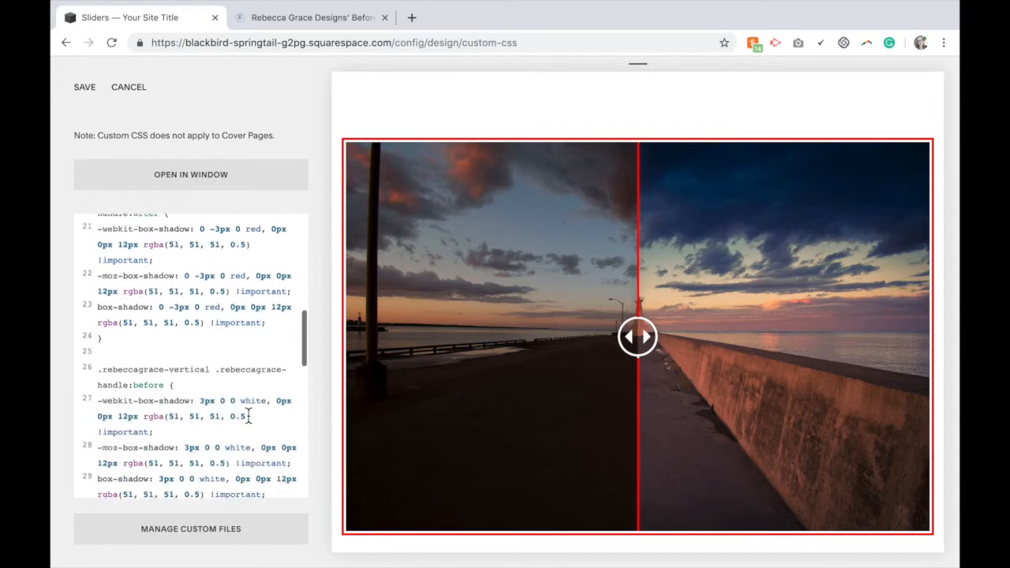
left_click_drag(270, 324, 200, 387)
key("ctrl+v")
key("ctrl+v")
Set all three box-shadow colours in the vertical handle:after rule to red
key("ctrl+v")
scroll(203, 388, "down", 3)
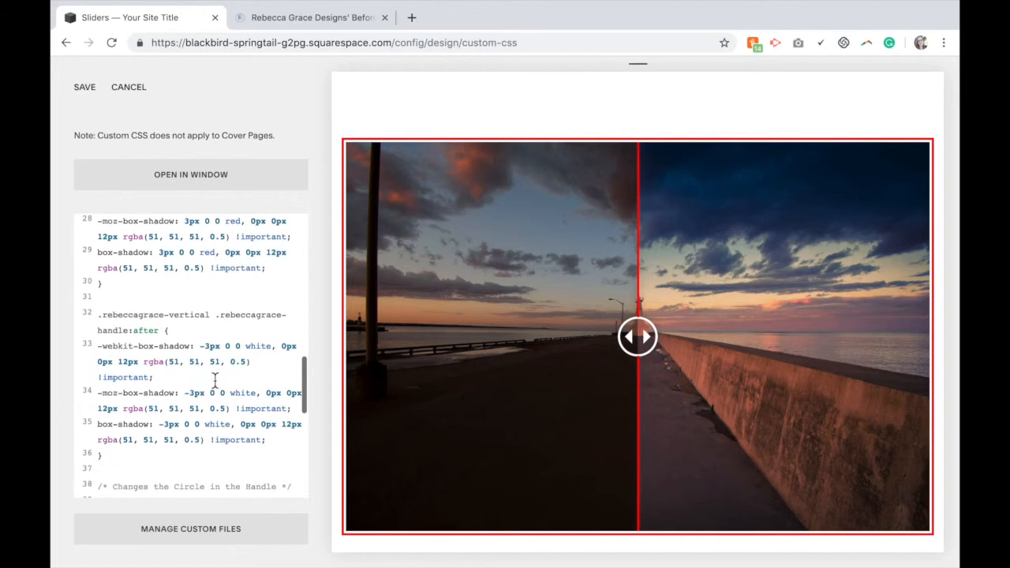
left_click_drag(272, 349, 243, 349)
key("ctrl+v")
left_click_drag(259, 393, 204, 425)
Set the handle circle border and the left, right, up and down arrow borders to red
key("ctrl+v")
key("ctrl+v")
scroll(252, 422, "down", 5)
left_click_drag(213, 245, 189, 246)
key("ctrl+v")
left_click_drag(253, 324, 226, 325)
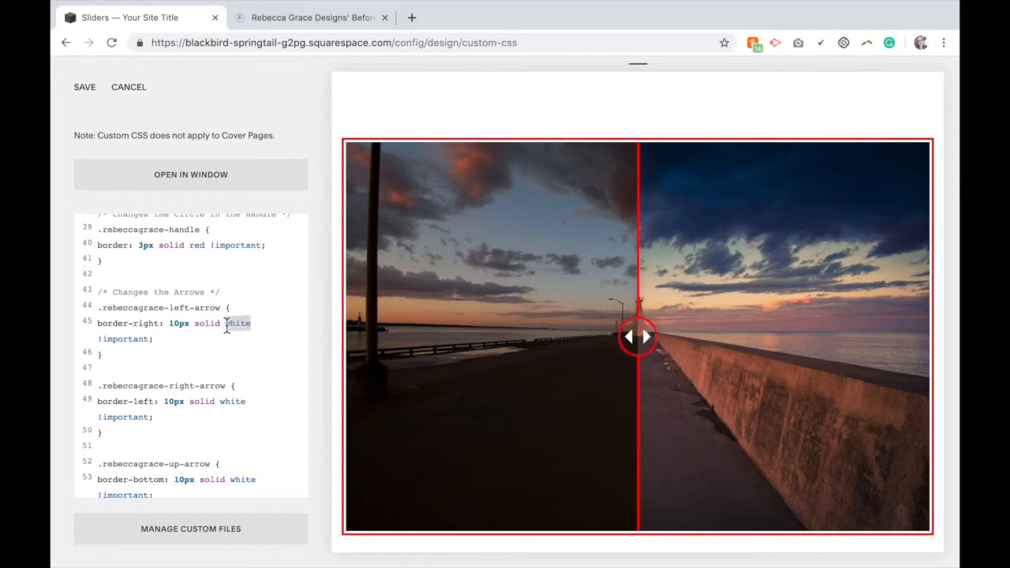
key("ctrl+v")
left_click_drag(253, 386, 222, 387)
key("ctrl+v")
left_click_drag(258, 449, 217, 443)
key("ctrl+v")
scroll(298, 446, "down", 3)
key("ctrl+v")
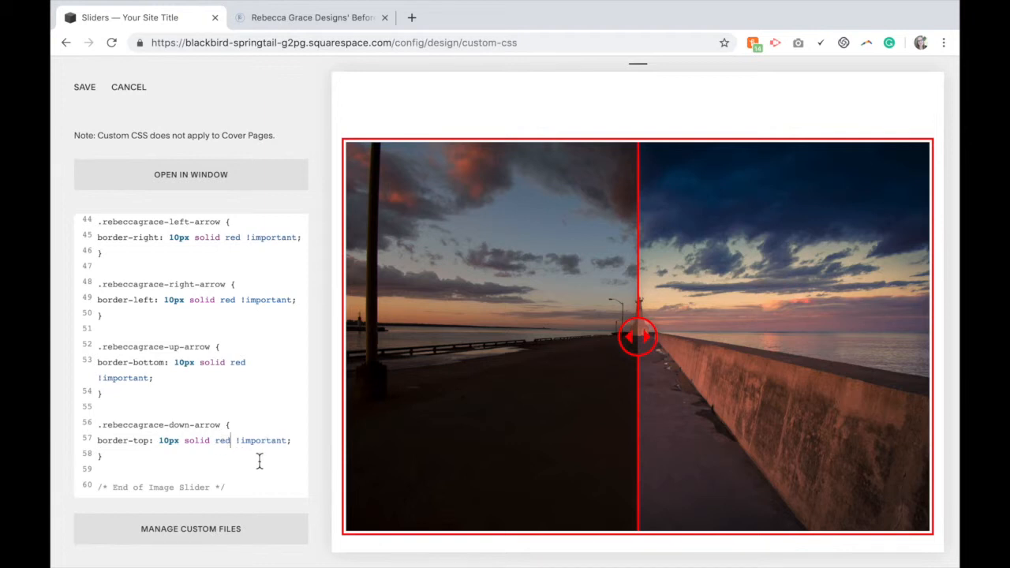
Scroll back through the edited custom CSS to review the colour changes
scroll(259, 462, "up", 5)
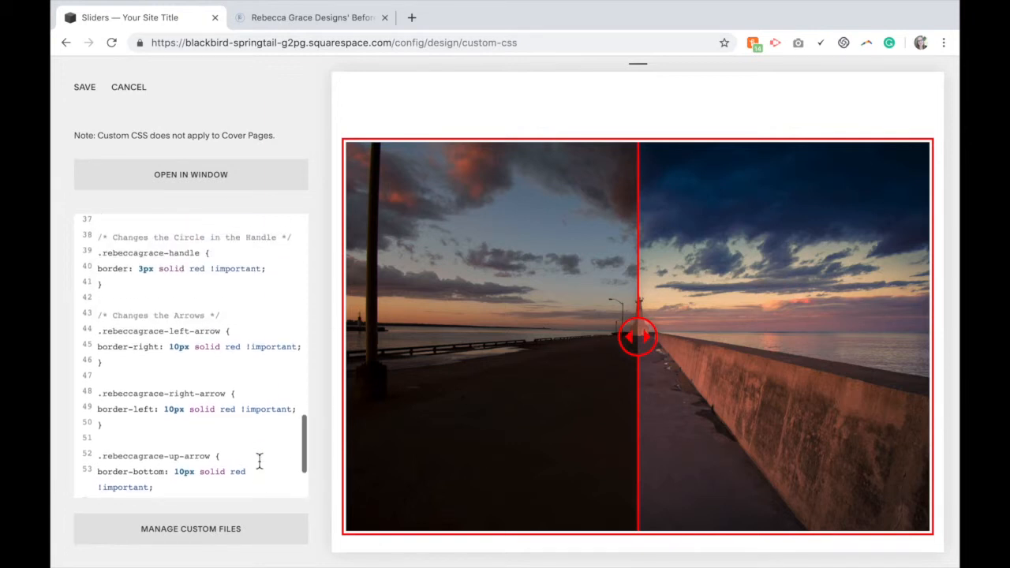
scroll(259, 462, "up", 5)
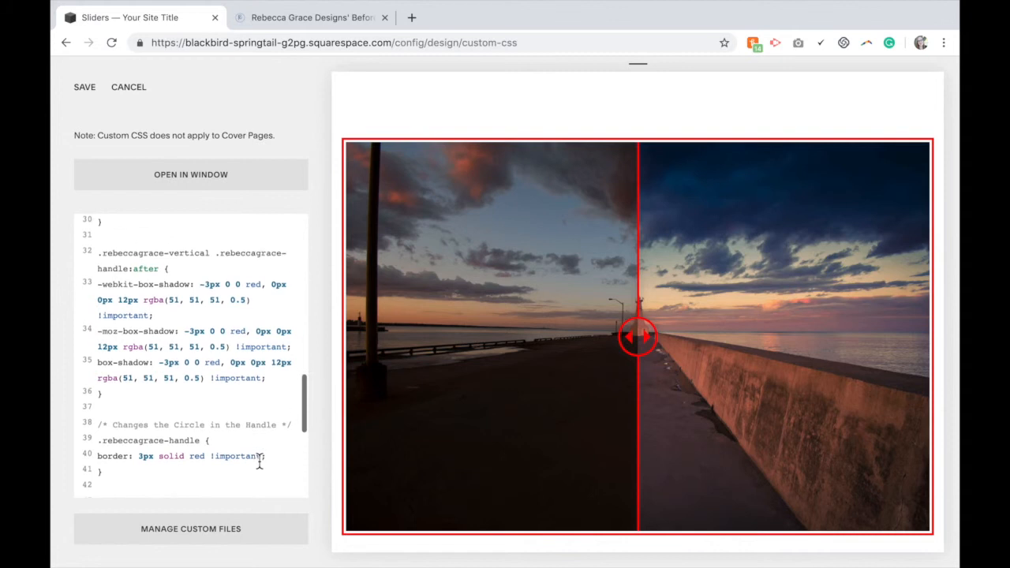
scroll(258, 462, "up", 1)
scroll(259, 464, "up", 5)
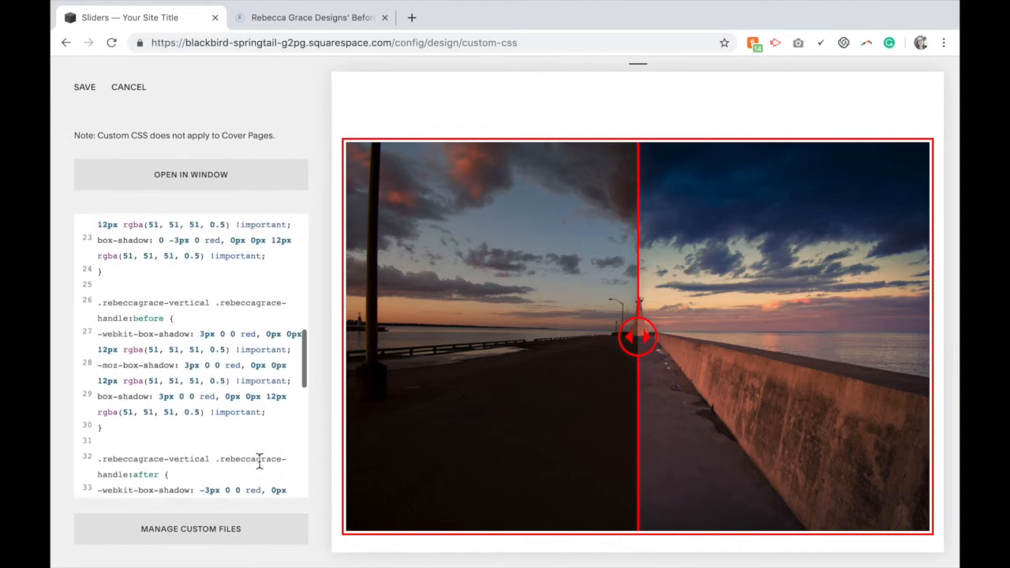
scroll(260, 464, "up", 5)
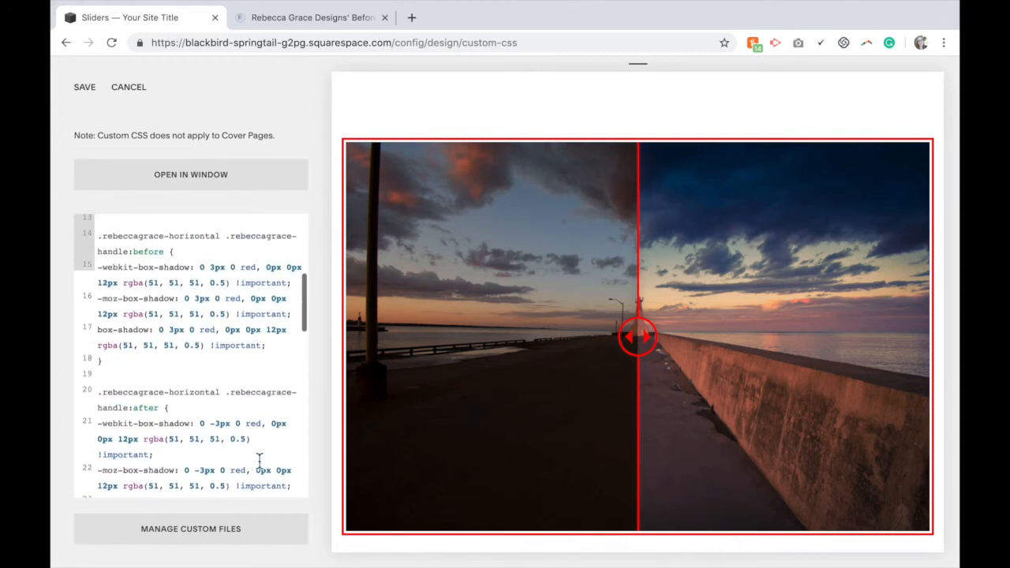
scroll(259, 464, "up", 4)
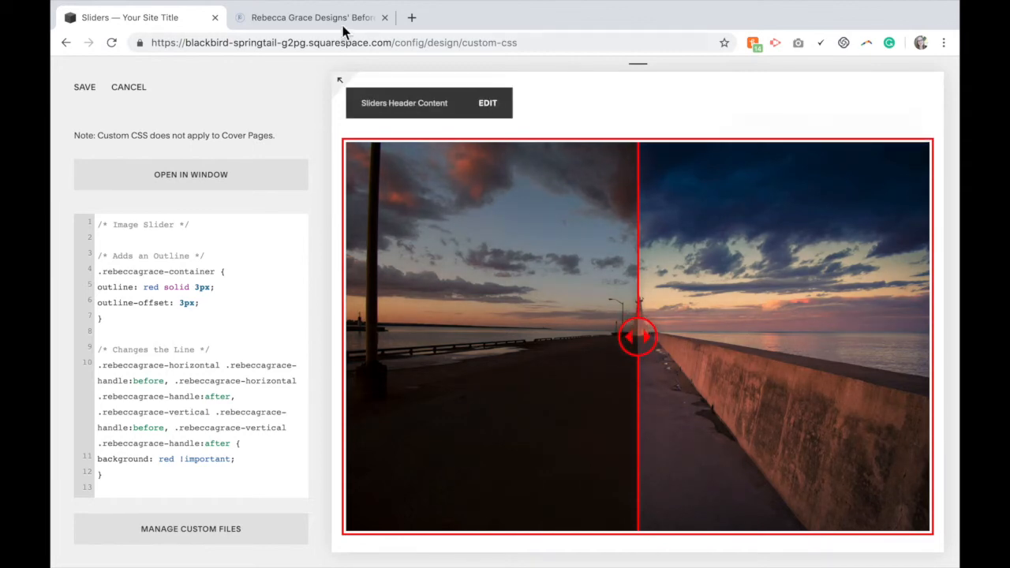
Check the end of the tutorial post in the other tab, then return to the Squarespace editor
left_click(342, 22)
scroll(484, 360, "down", 5)
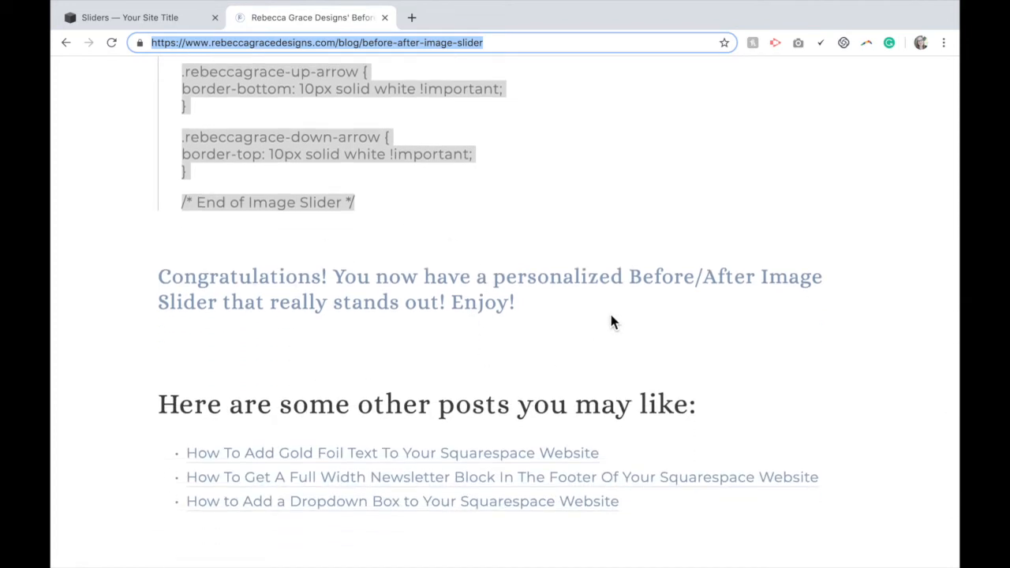
left_click(189, 19)
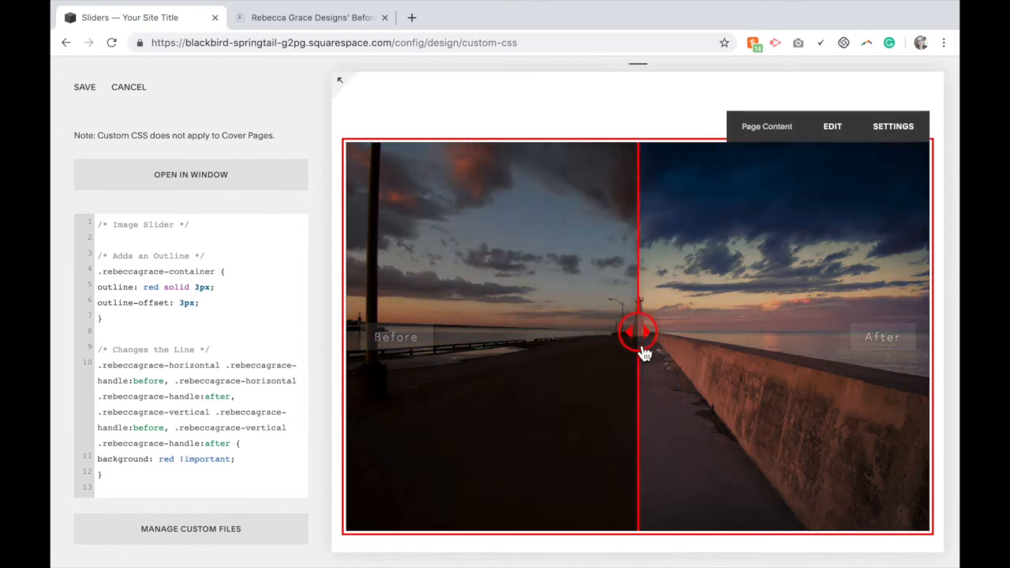